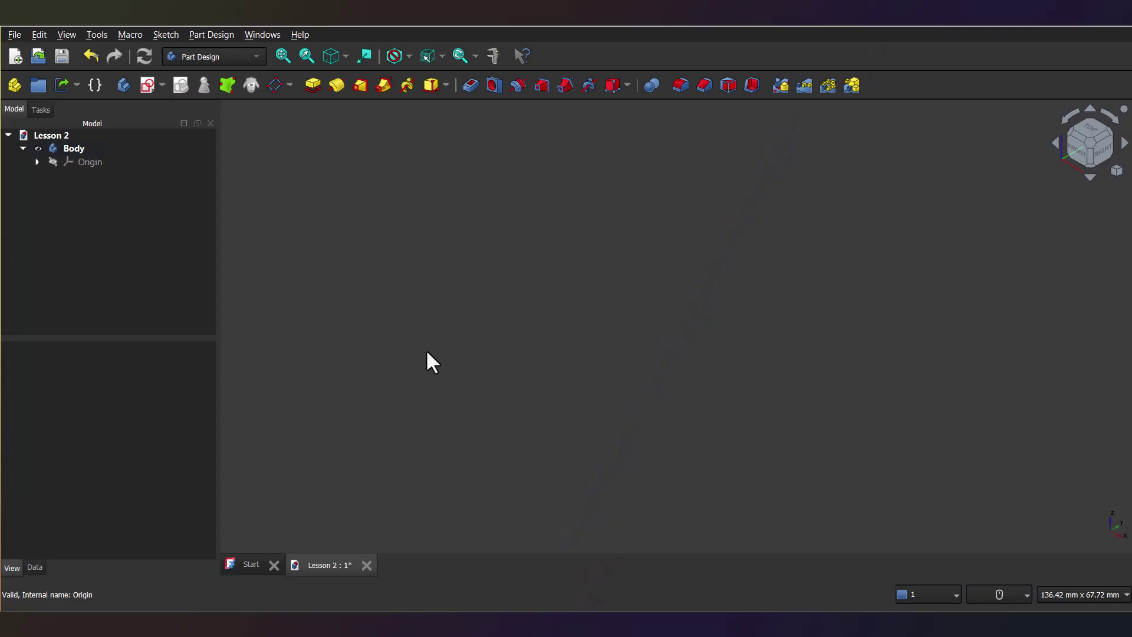
In Part Design, create a new sketch in the Body attached to the XZ-plane
click(241, 54)
click(214, 163)
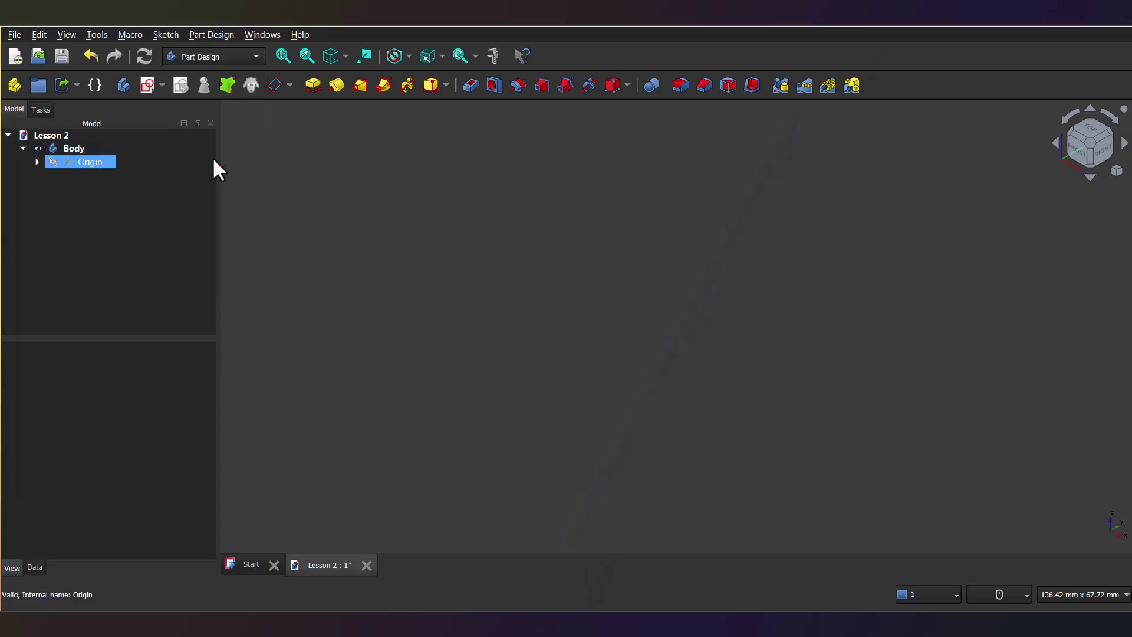
click(212, 157)
click(154, 91)
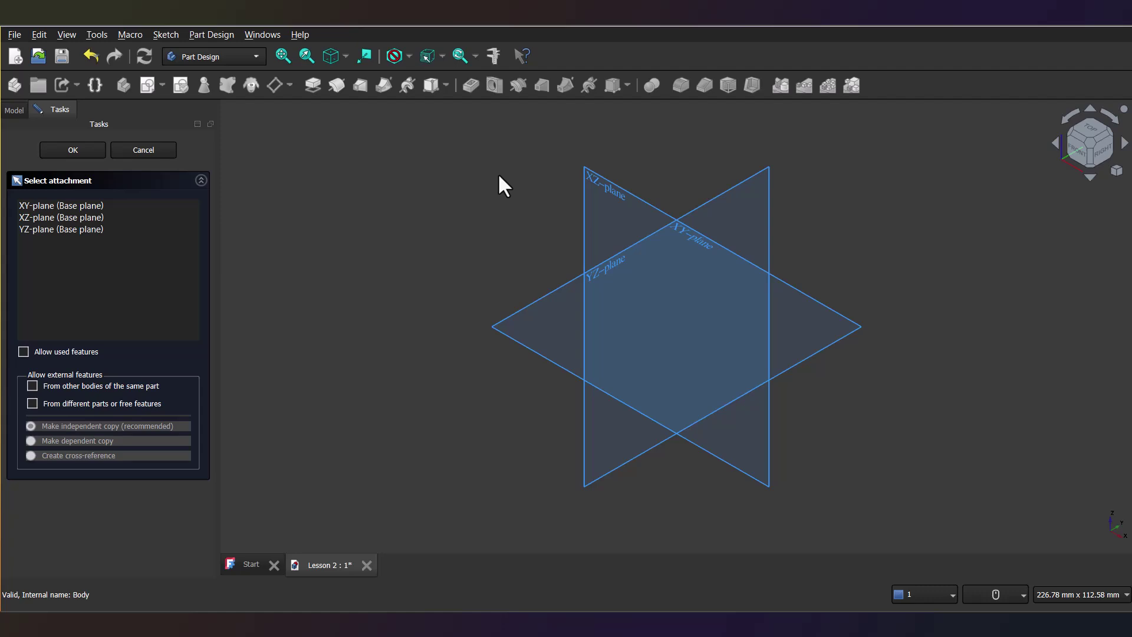
click(586, 174)
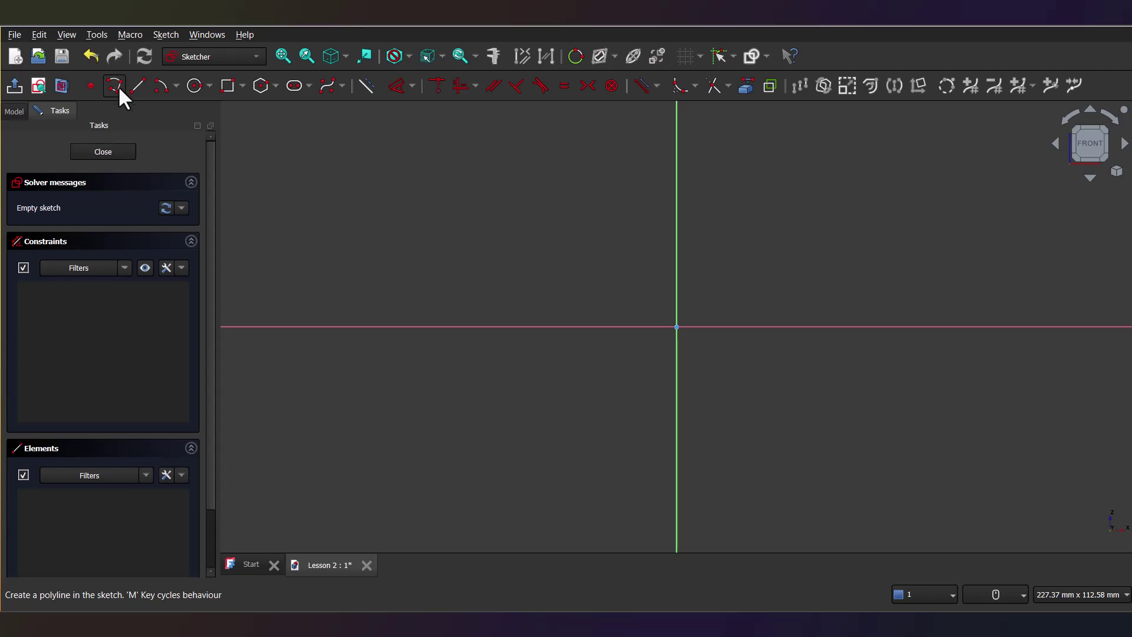
Draw a polyline from the origin: down, left, up, far left, up to the X axis, back to origin
click(115, 86)
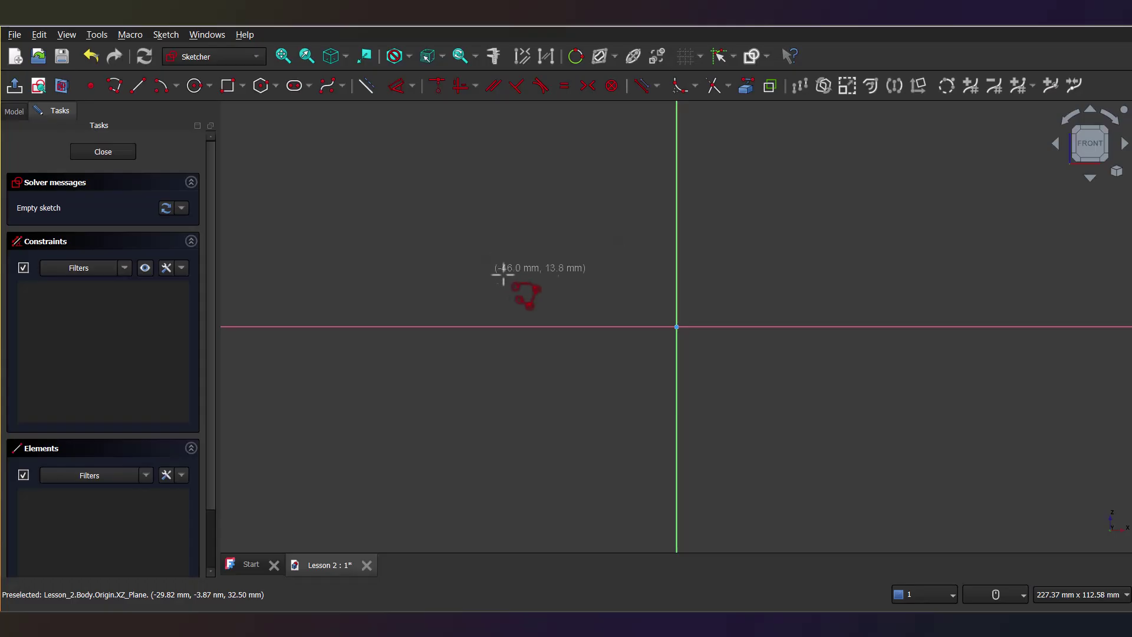
click(677, 327)
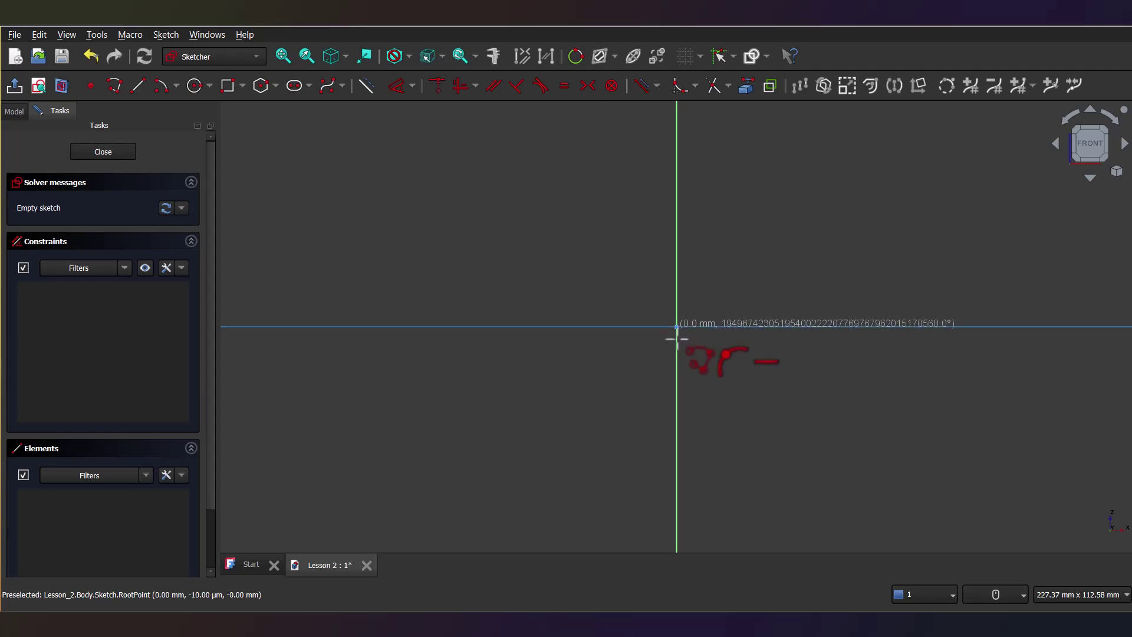
click(676, 424)
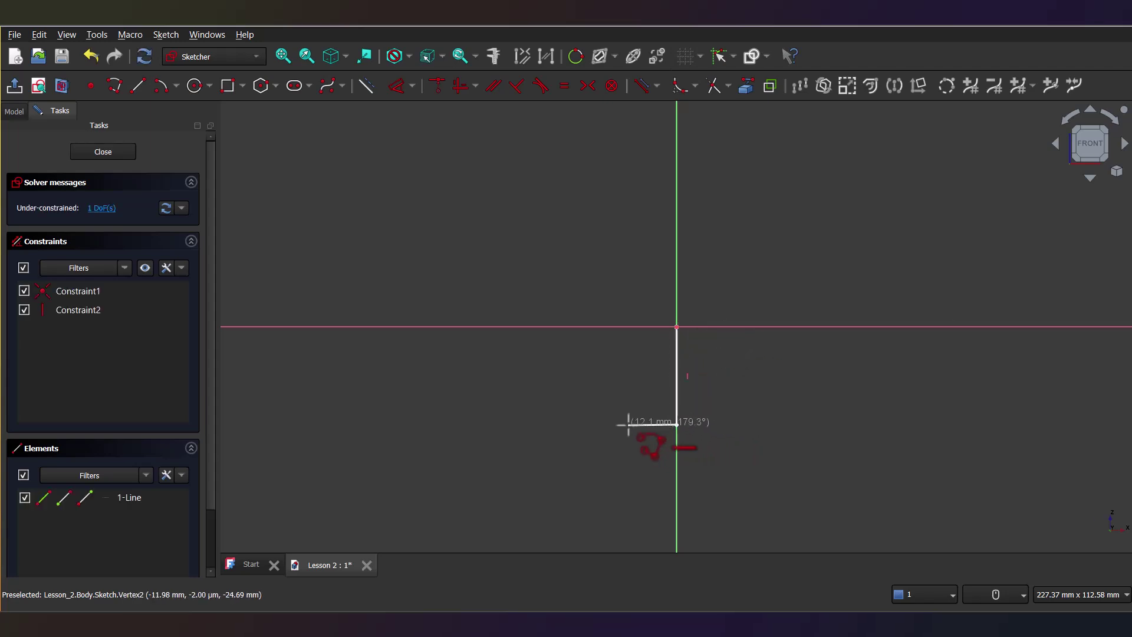
click(628, 424)
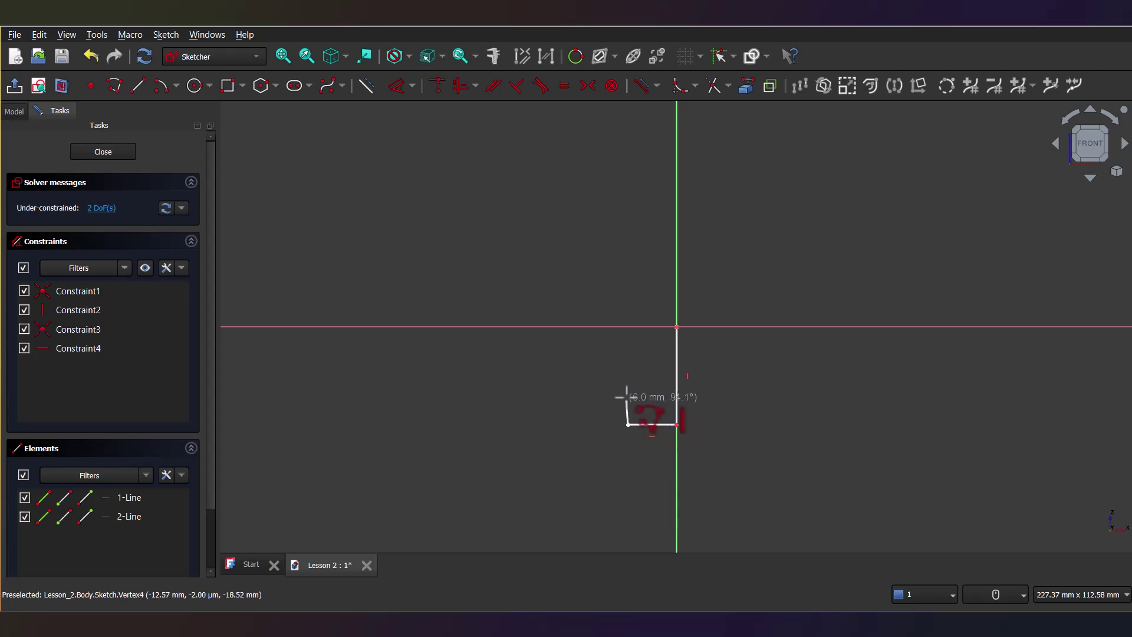
click(629, 367)
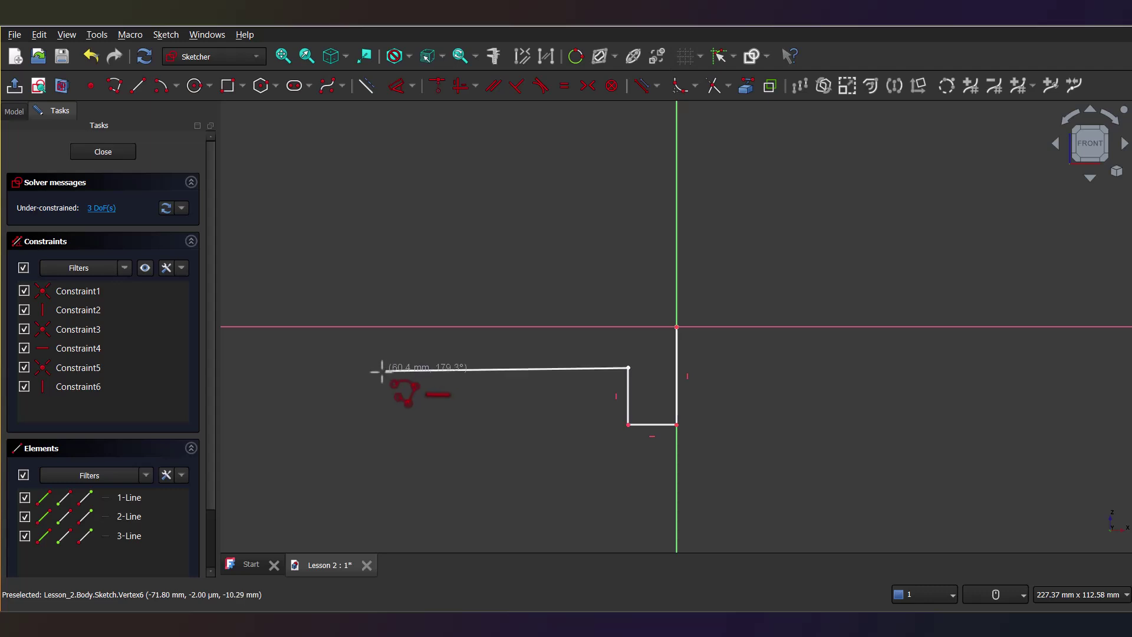
click(362, 368)
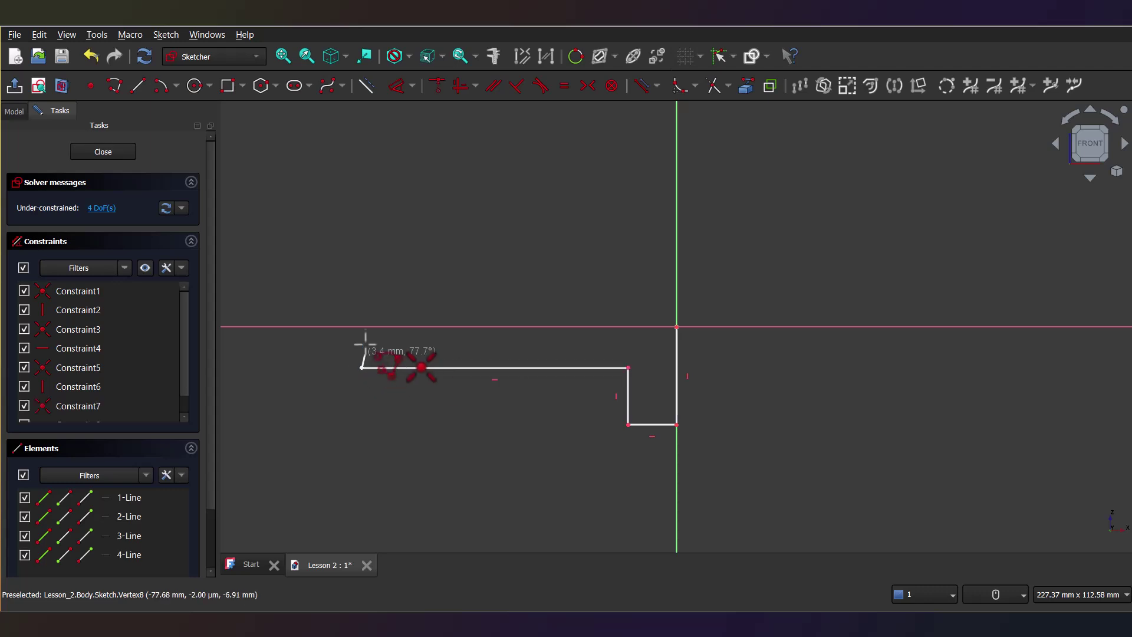
click(361, 326)
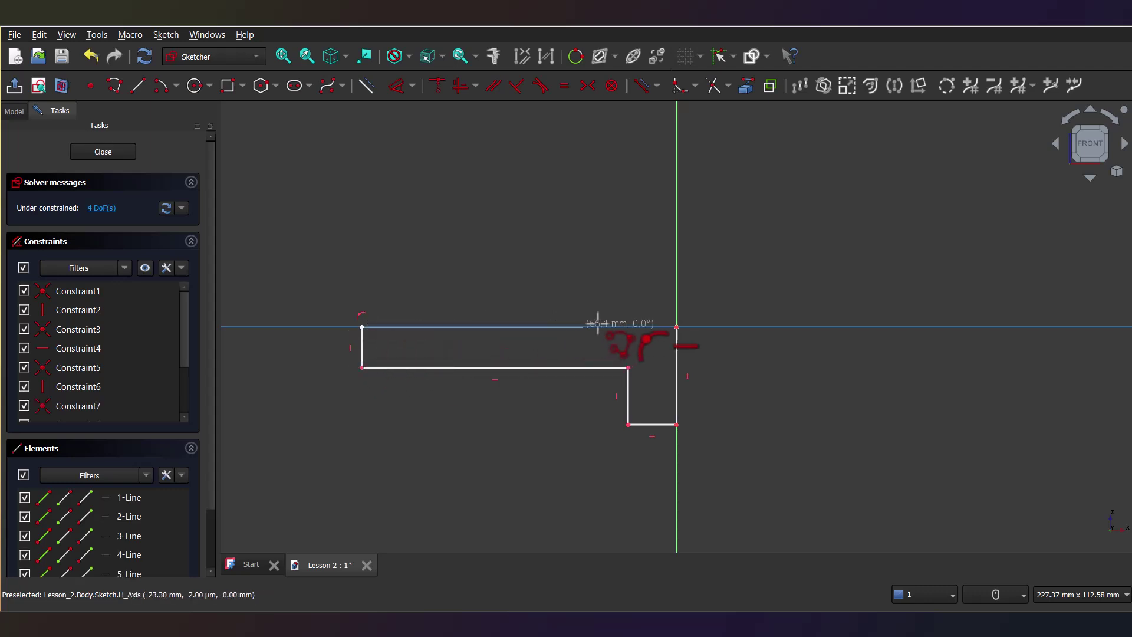
click(676, 327)
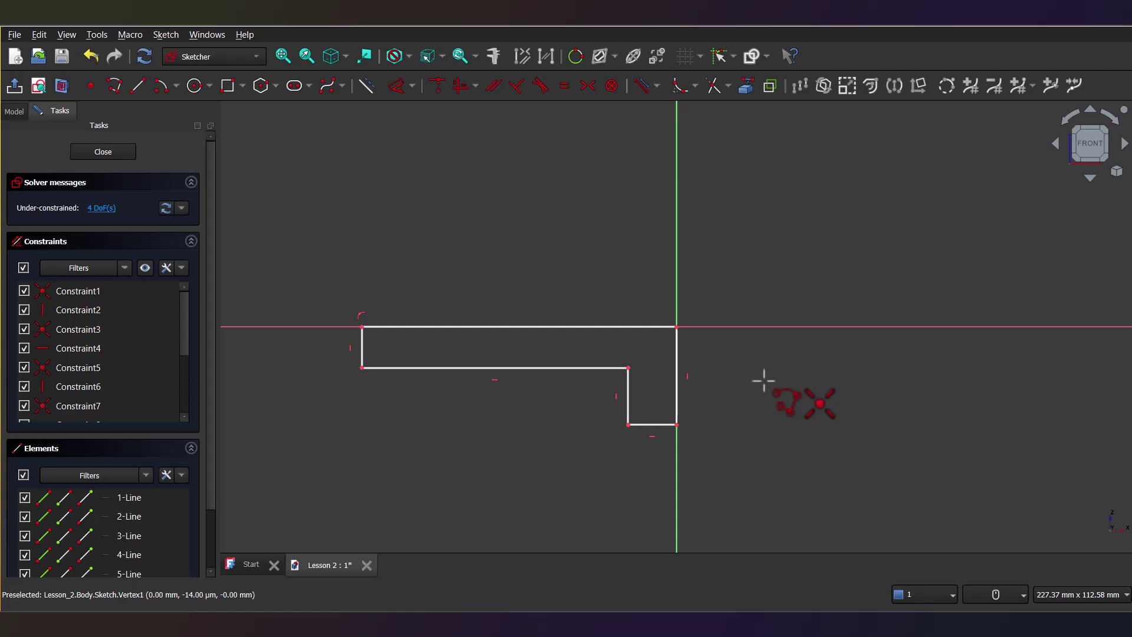
right_click(763, 381)
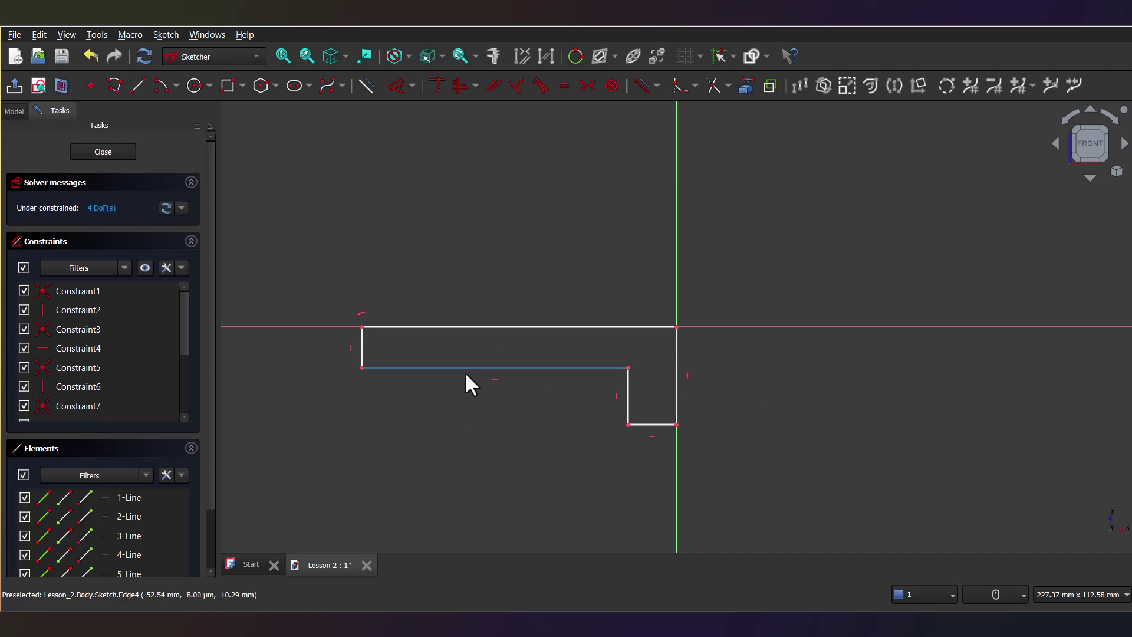
Dimension the top edge to 50 mm and the left vertical edge to 5 mm
click(397, 86)
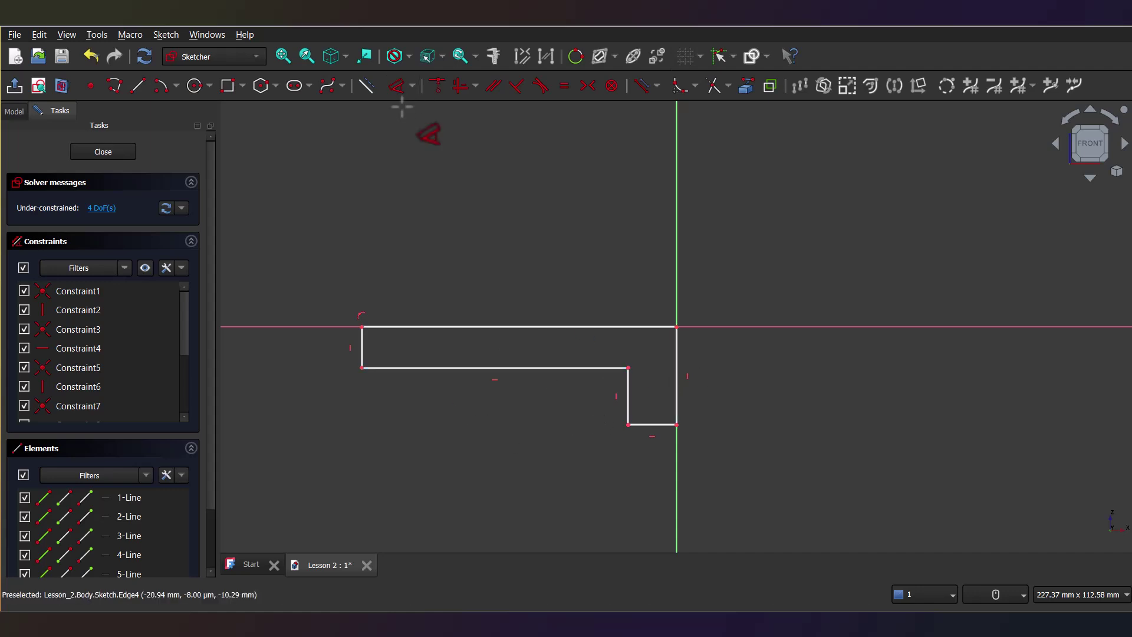
click(518, 326)
click(517, 260)
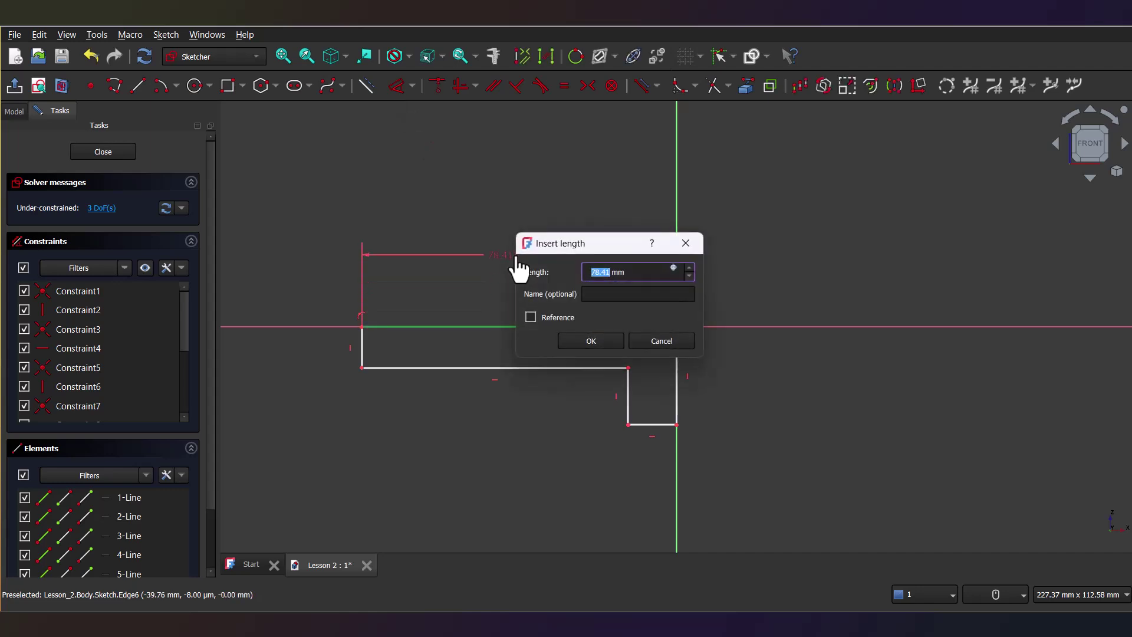
text(50)
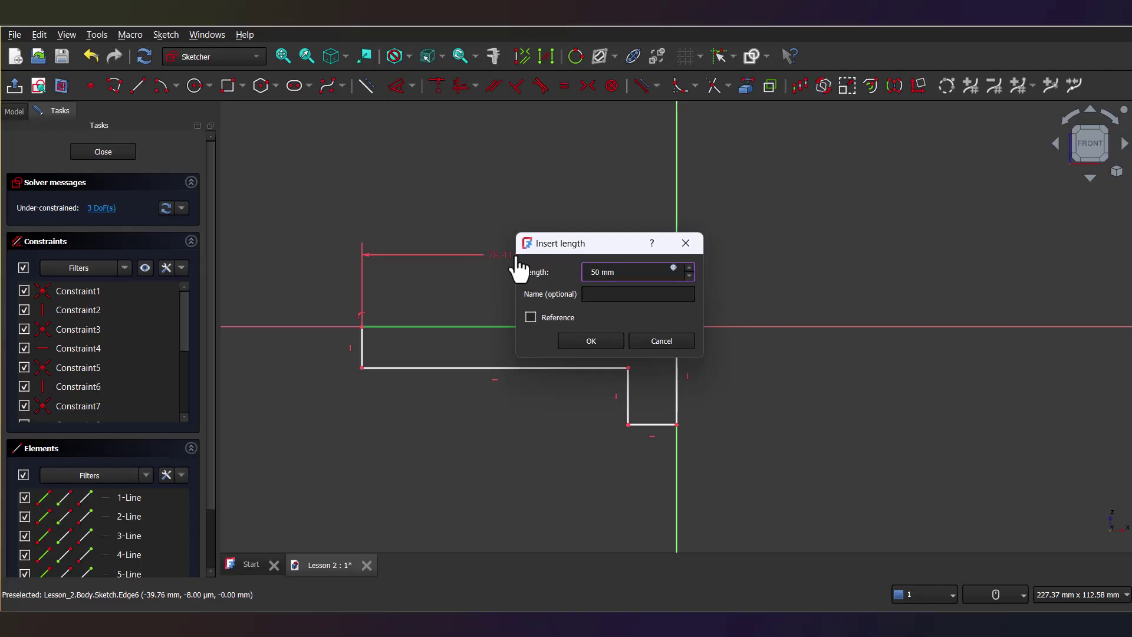
key(Return)
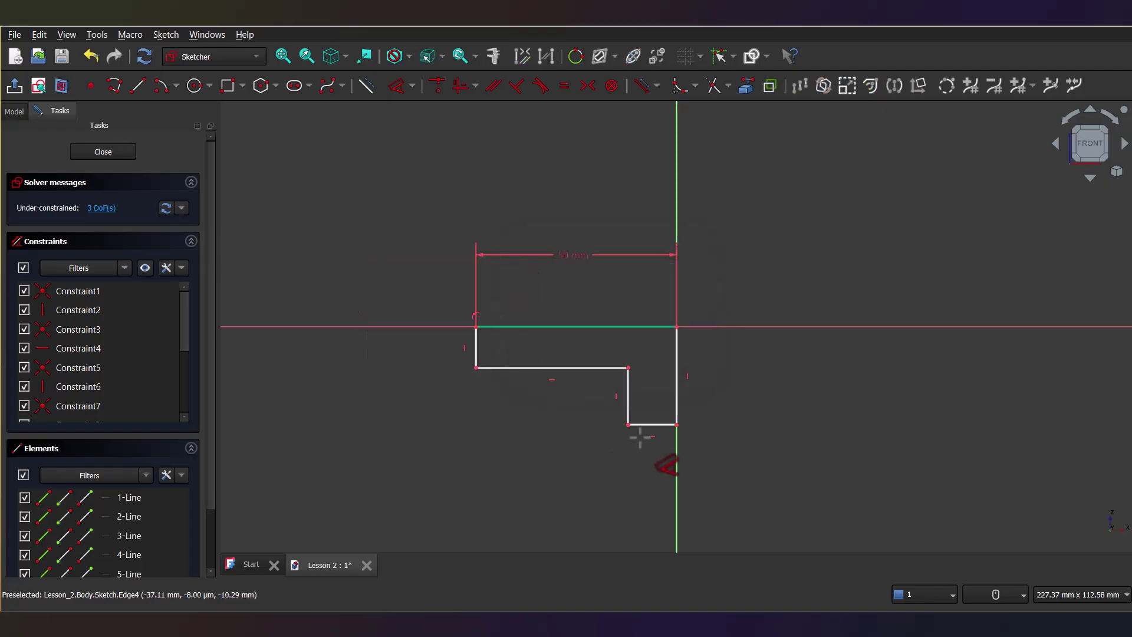
click(477, 347)
click(392, 366)
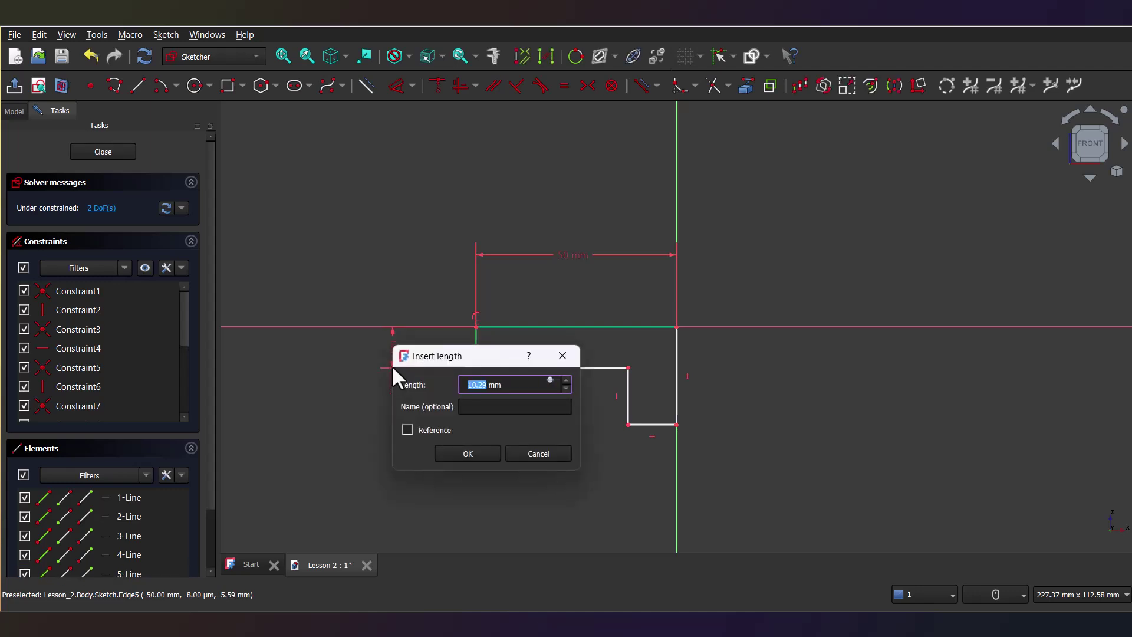
text(5)
key(Return)
Dimension the bottom edge to 5 mm and the right vertical edge to 15 mm
click(645, 425)
click(649, 474)
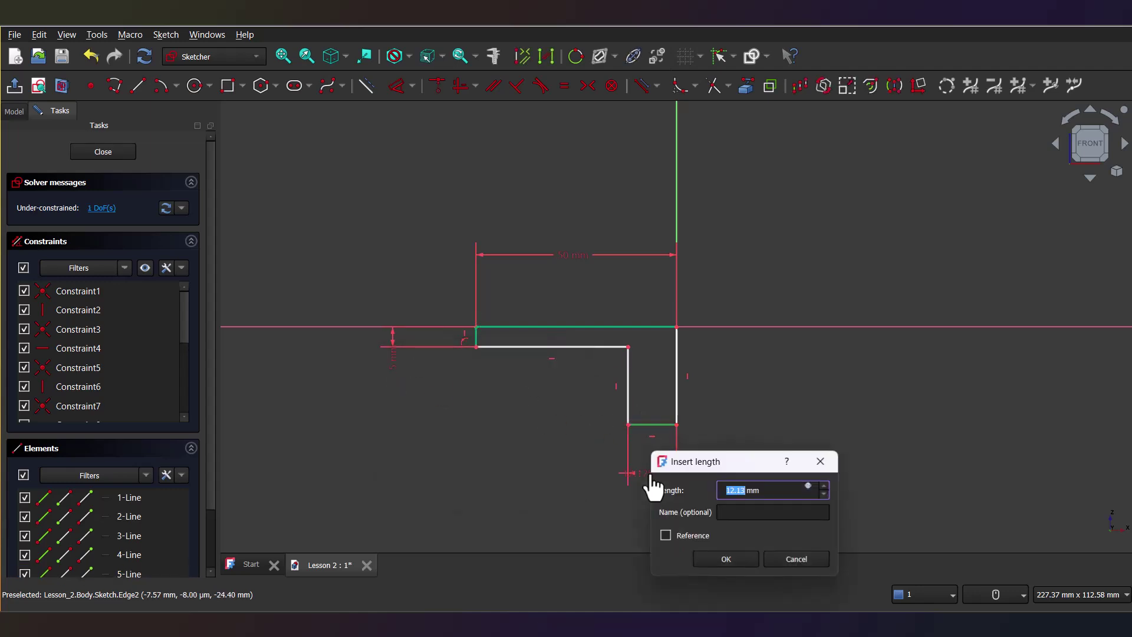
text(5)
key(Return)
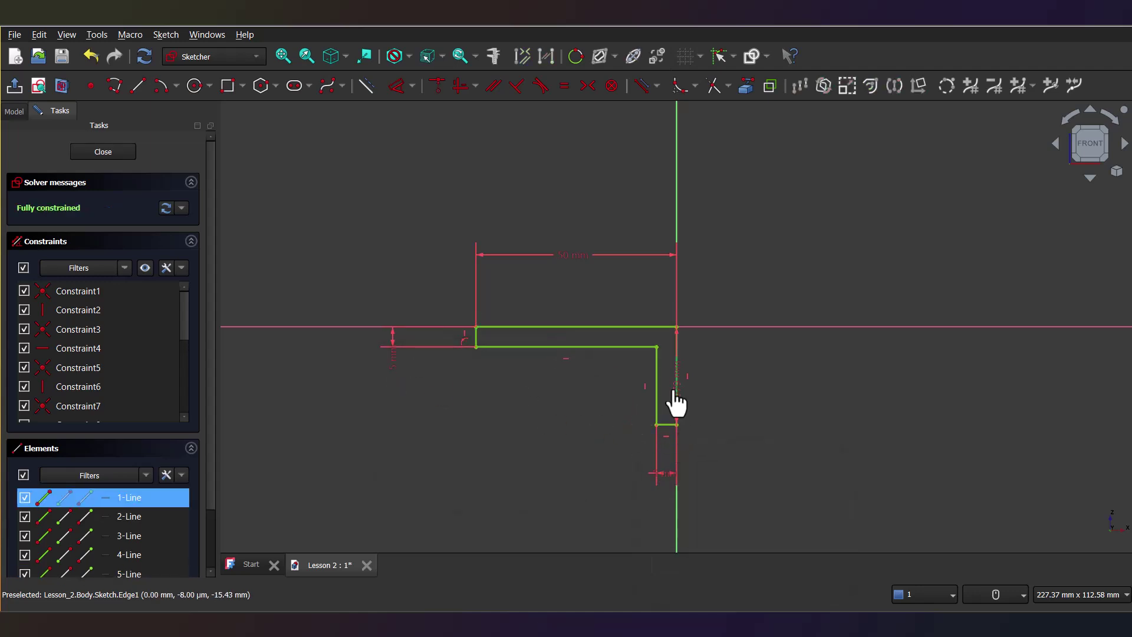
click(676, 399)
click(782, 383)
text(15)
key(Return)
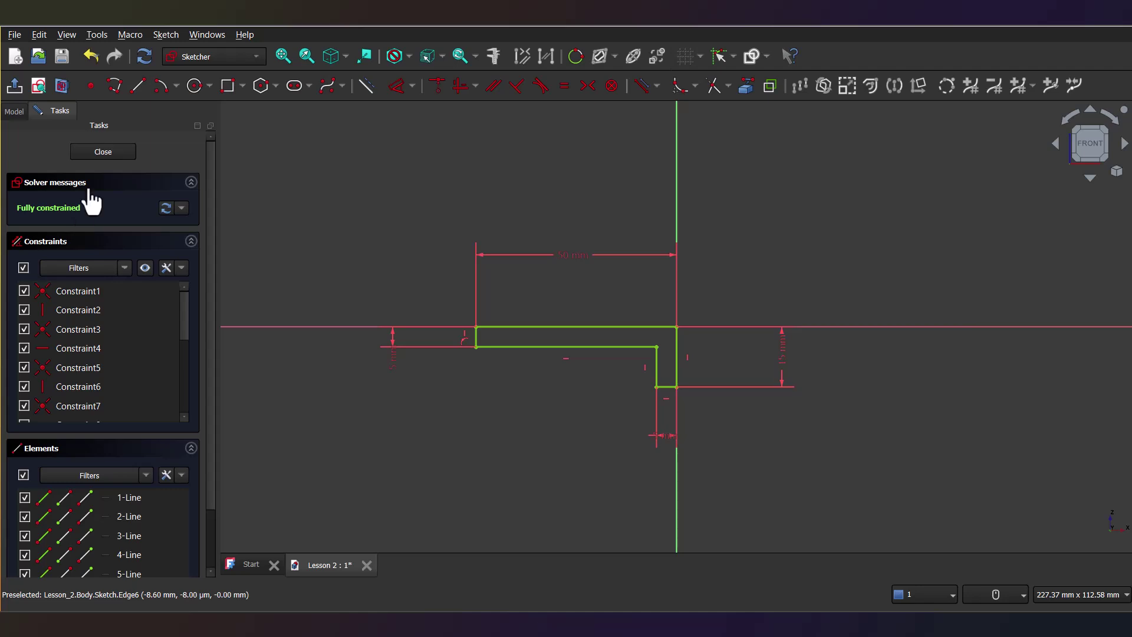
Close the sketch and pad it 30 mm long, symmetric to the sketch plane
click(104, 158)
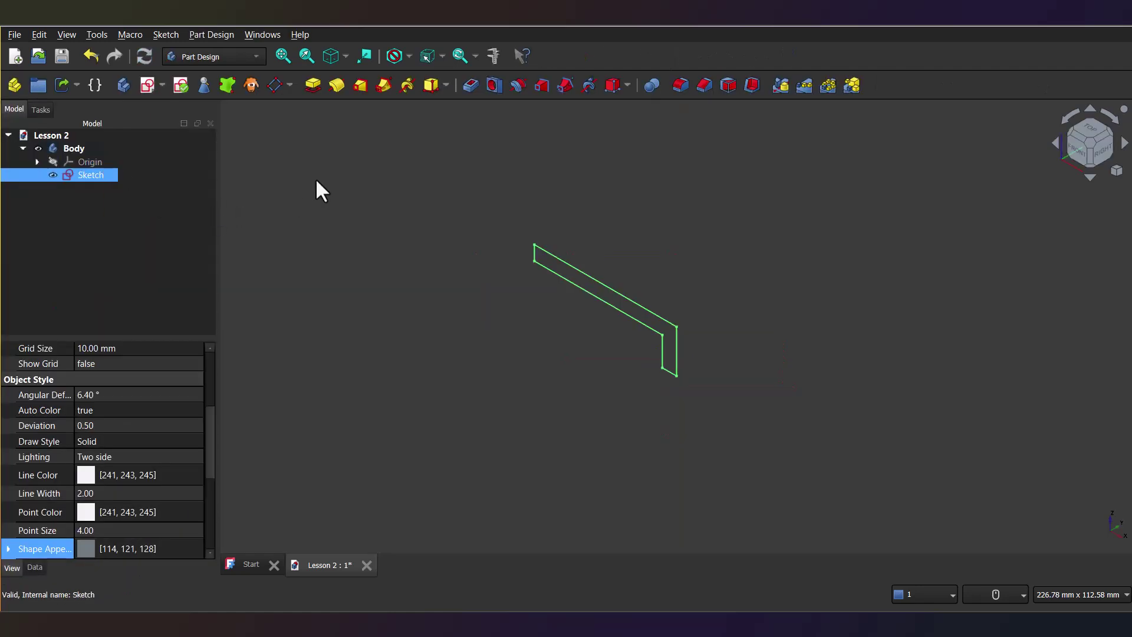
click(311, 86)
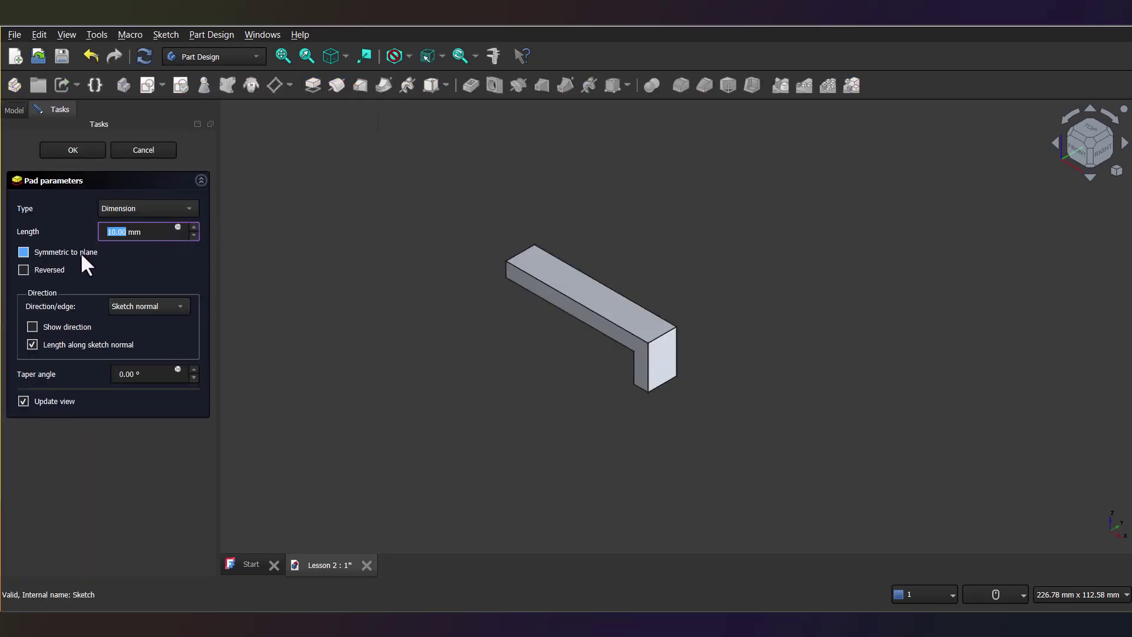
click(81, 253)
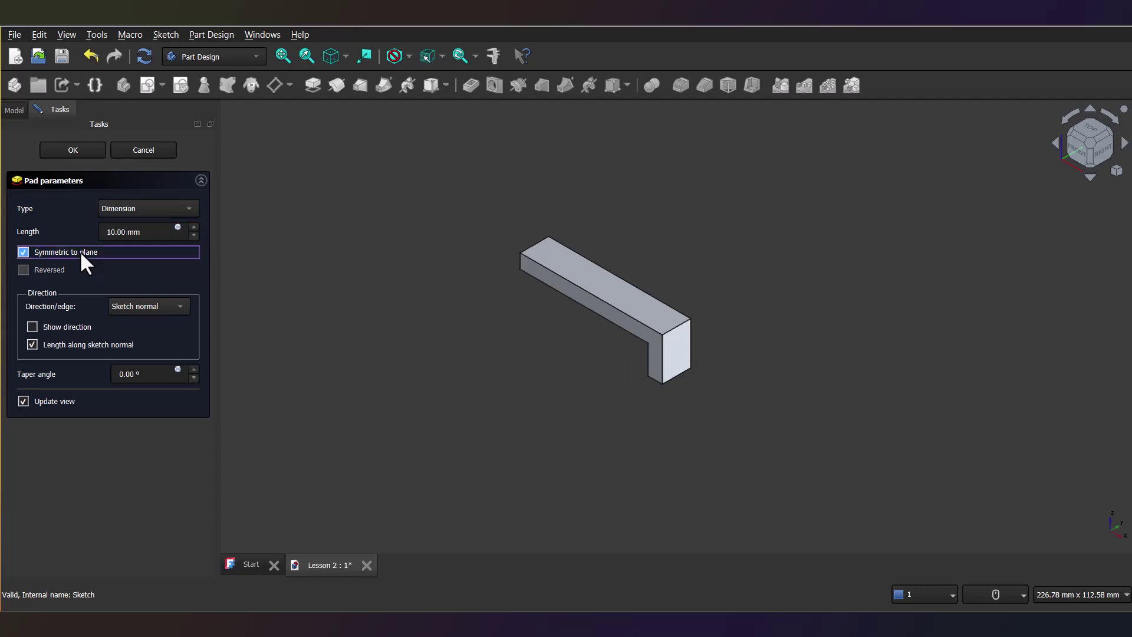
drag(148, 233, 104, 234)
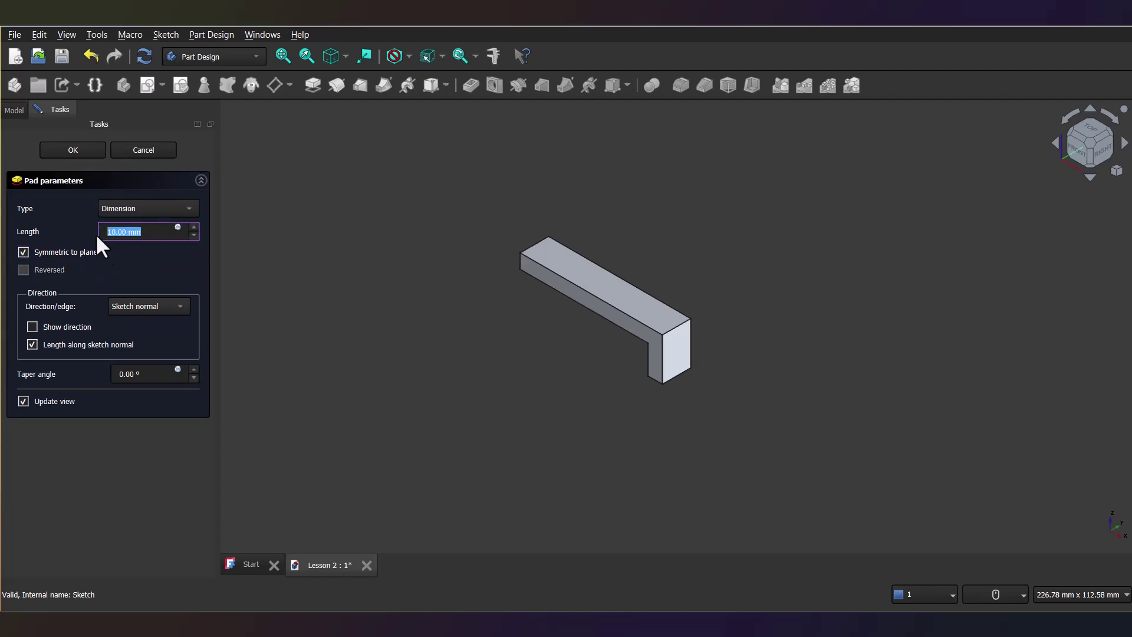
text(3)
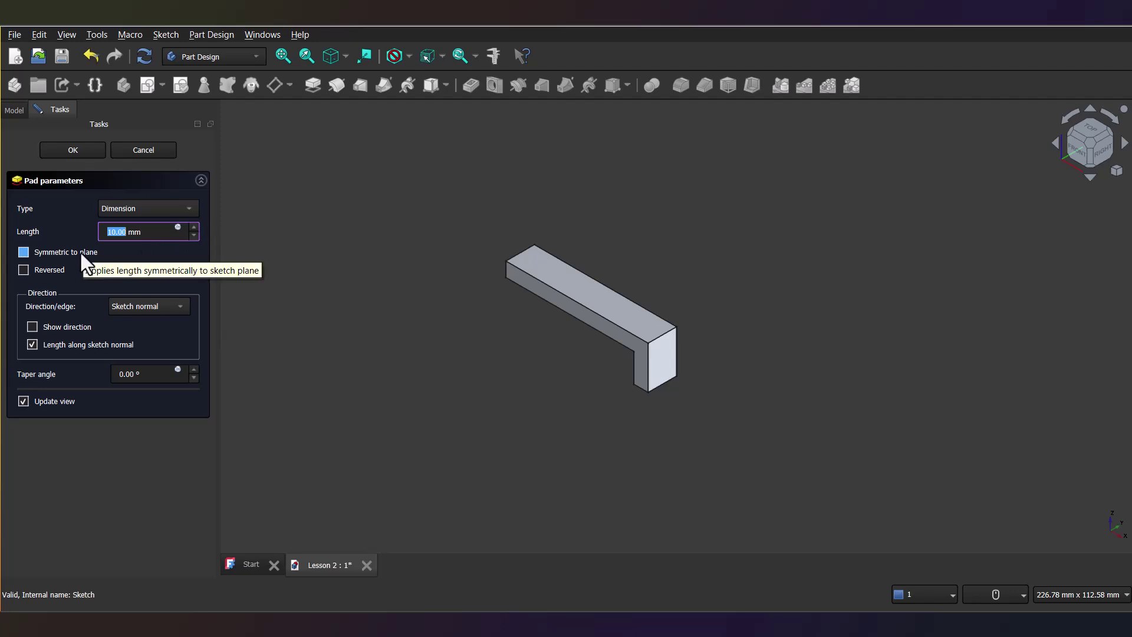
key(Tab)
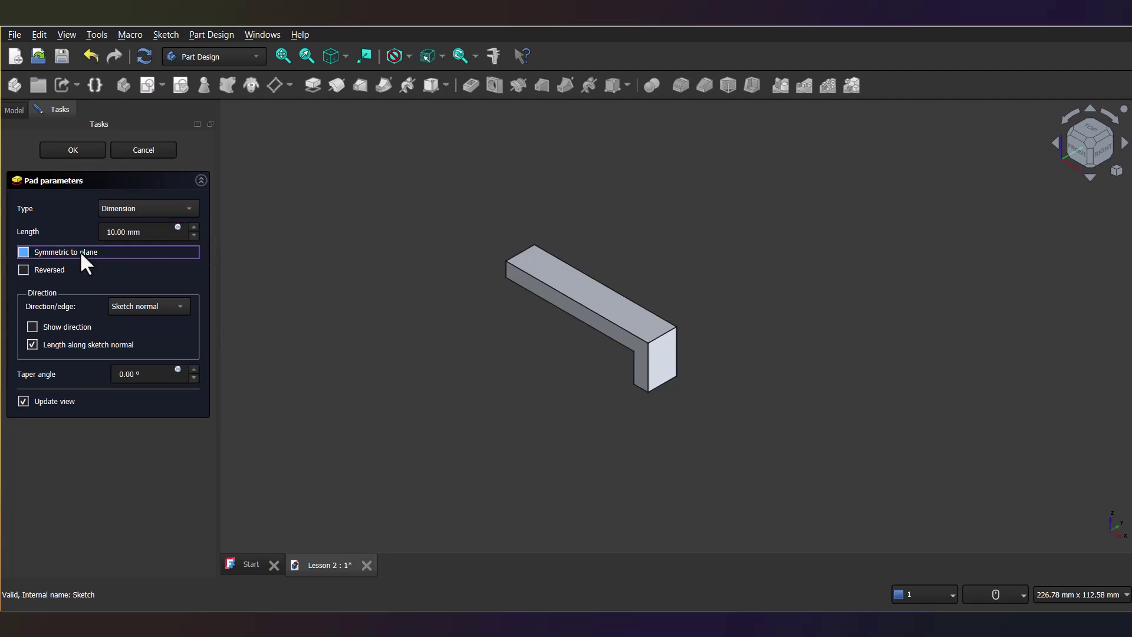
click(82, 255)
click(139, 232)
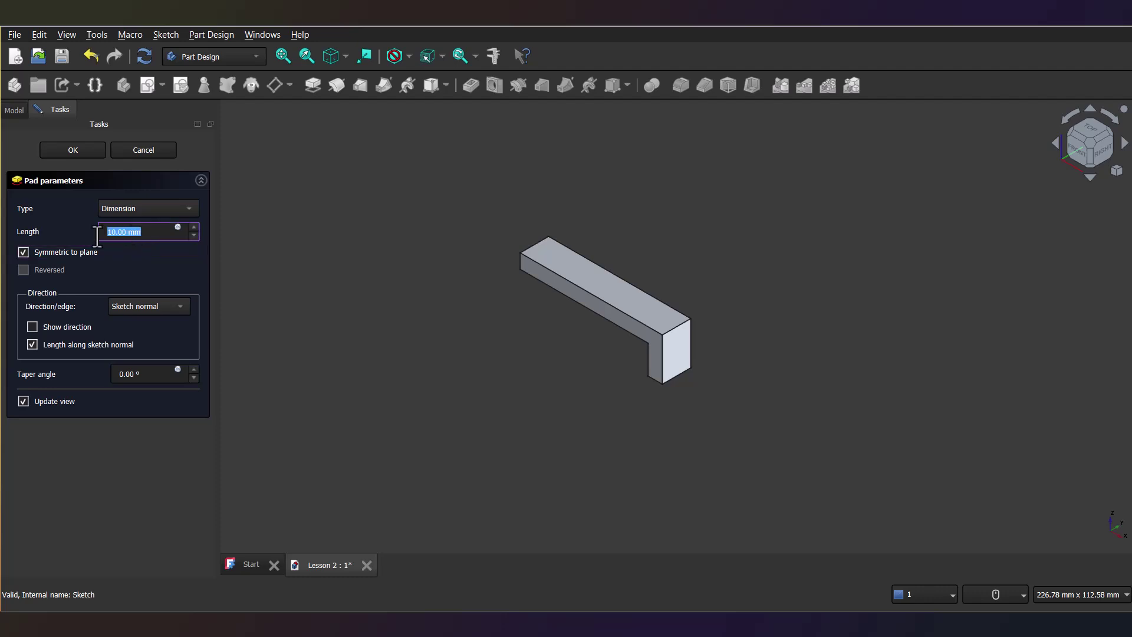
text(30)
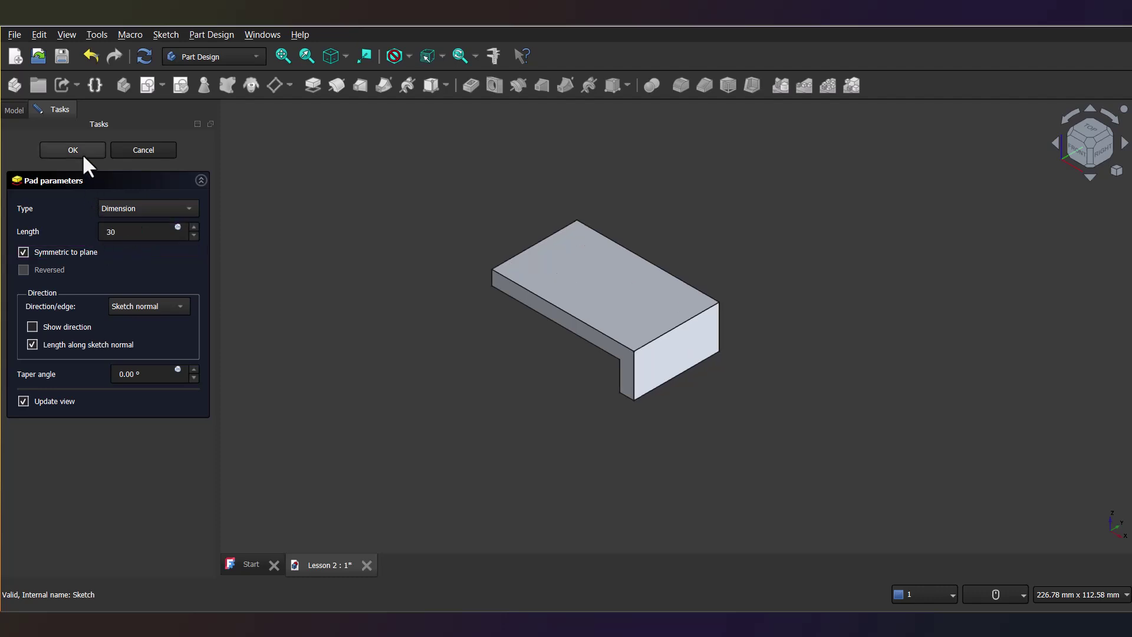
click(83, 153)
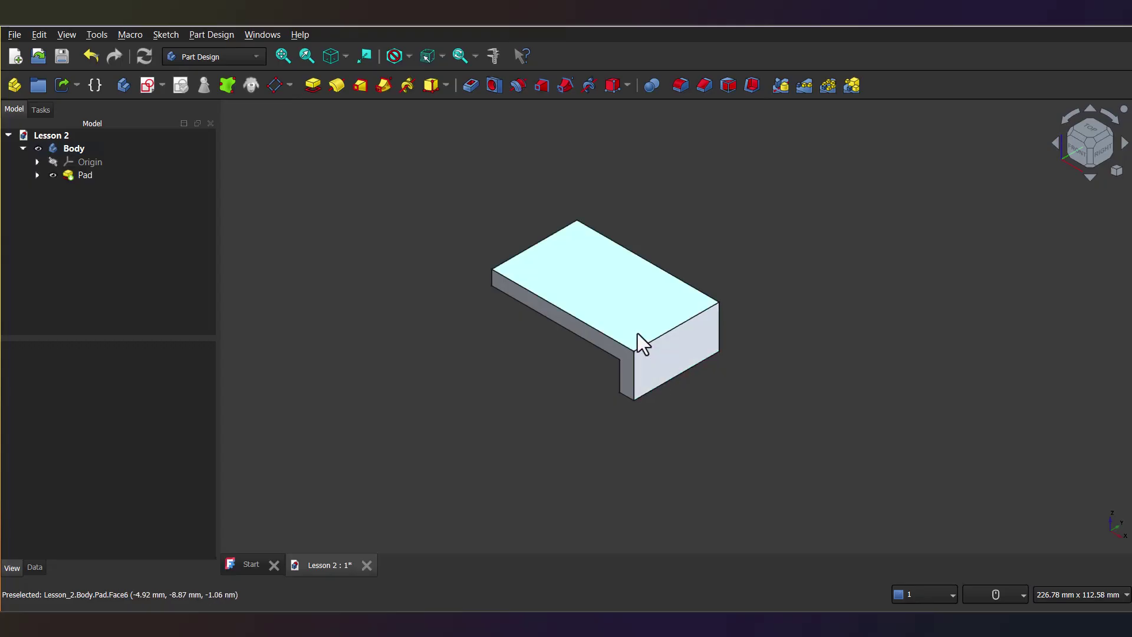
Add a datum plane on the pad's top face rotated -45° around its y-axis
click(637, 335)
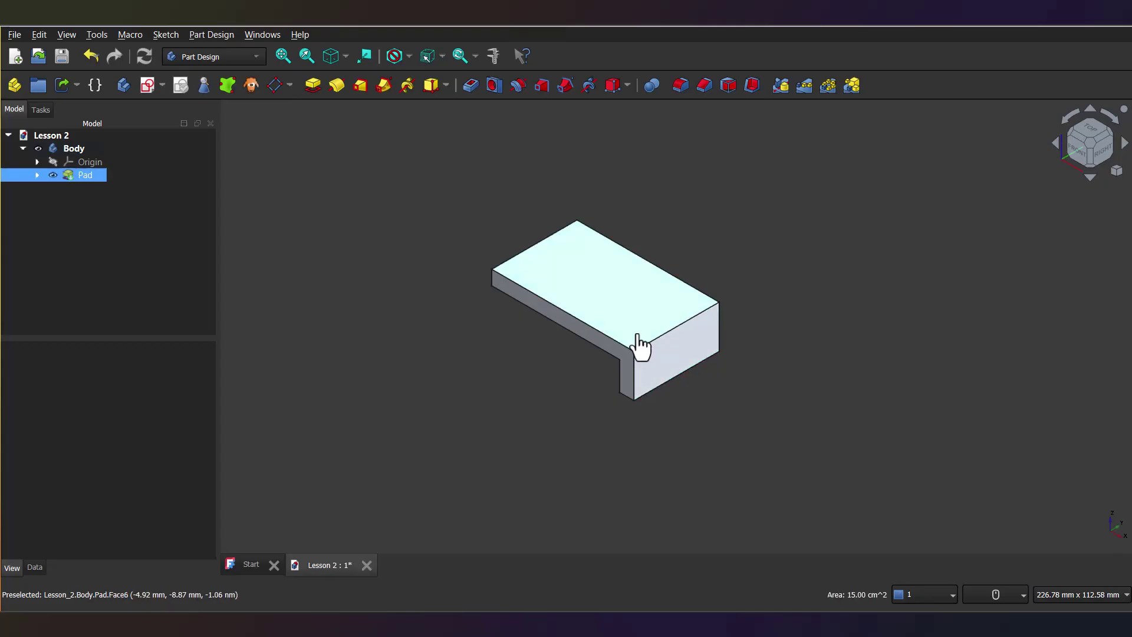
click(273, 86)
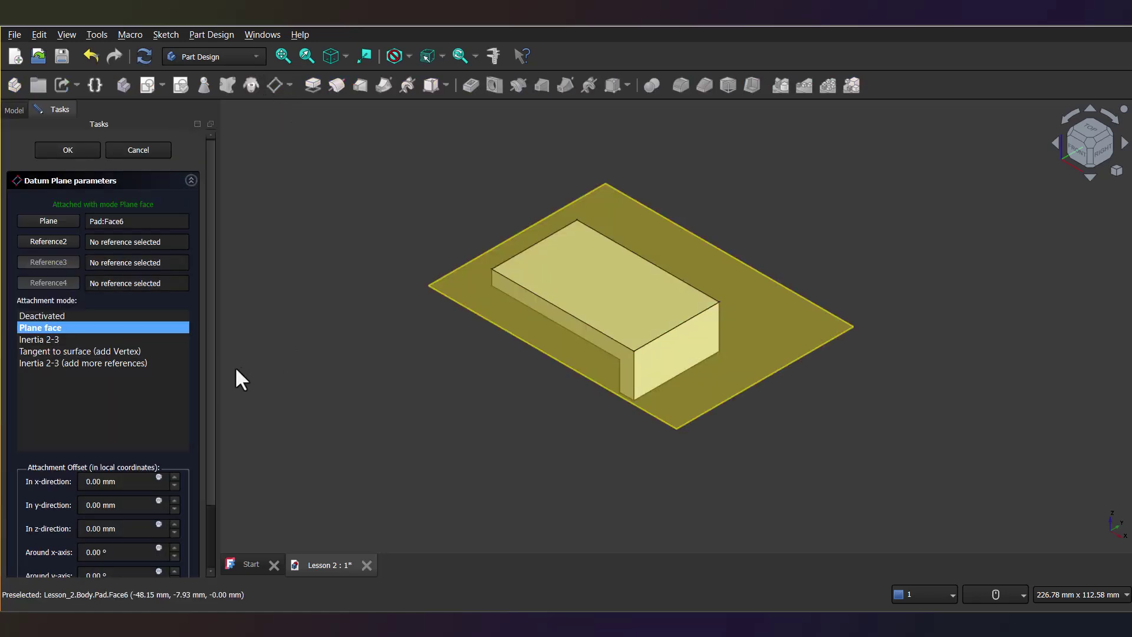
drag(211, 387, 211, 500)
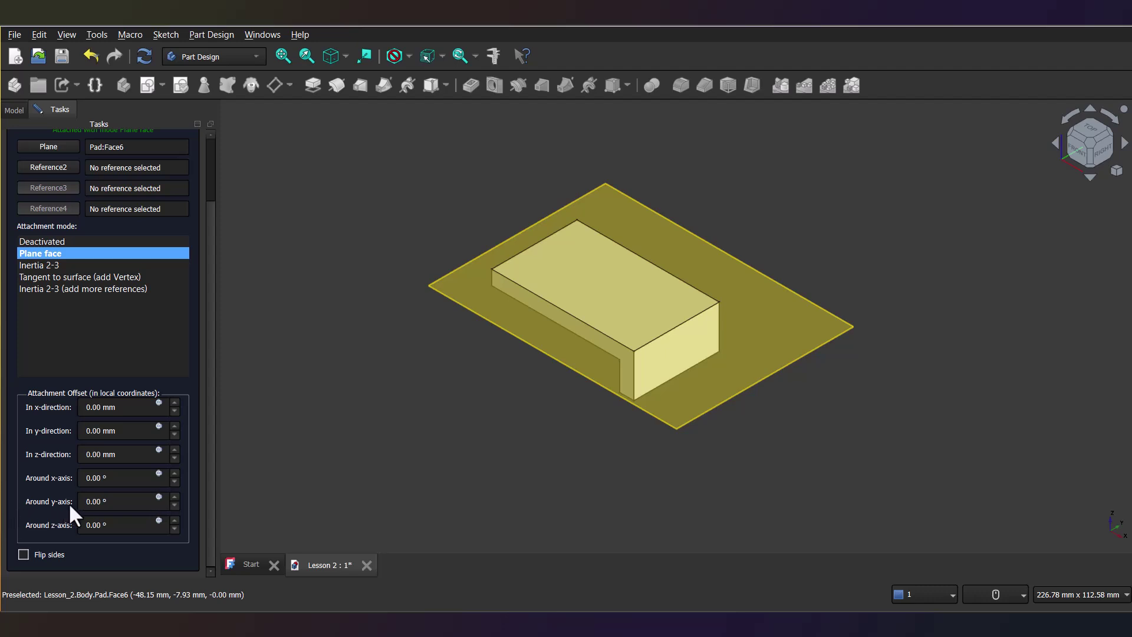
click(95, 501)
scroll(95, 501, up, 3)
scroll(95, 501, down, 4)
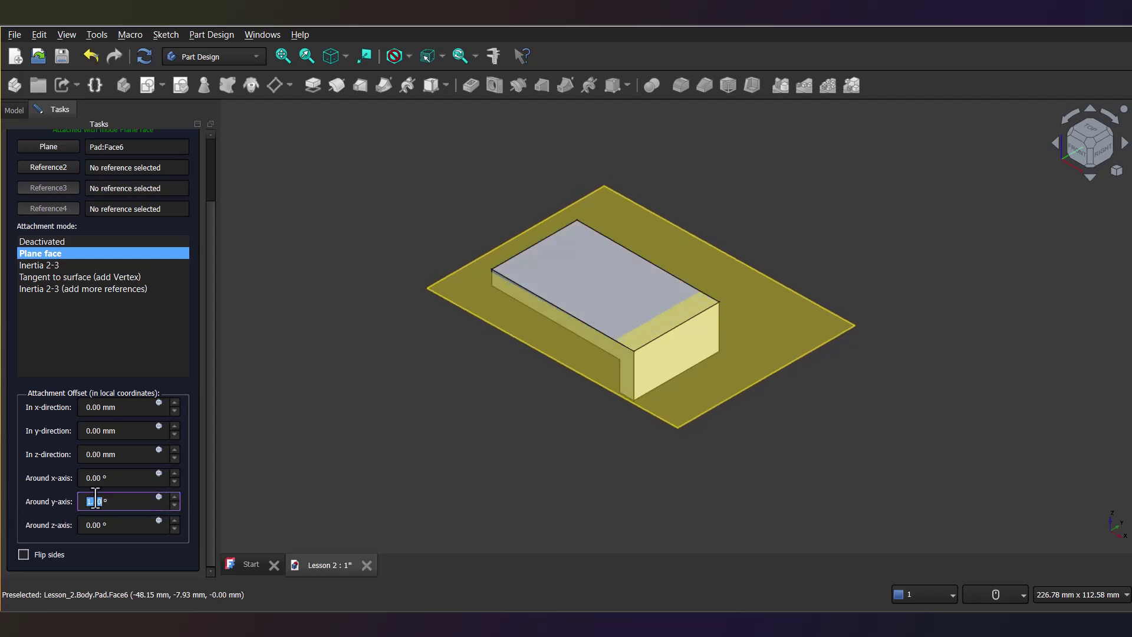
scroll(96, 502, up, 8)
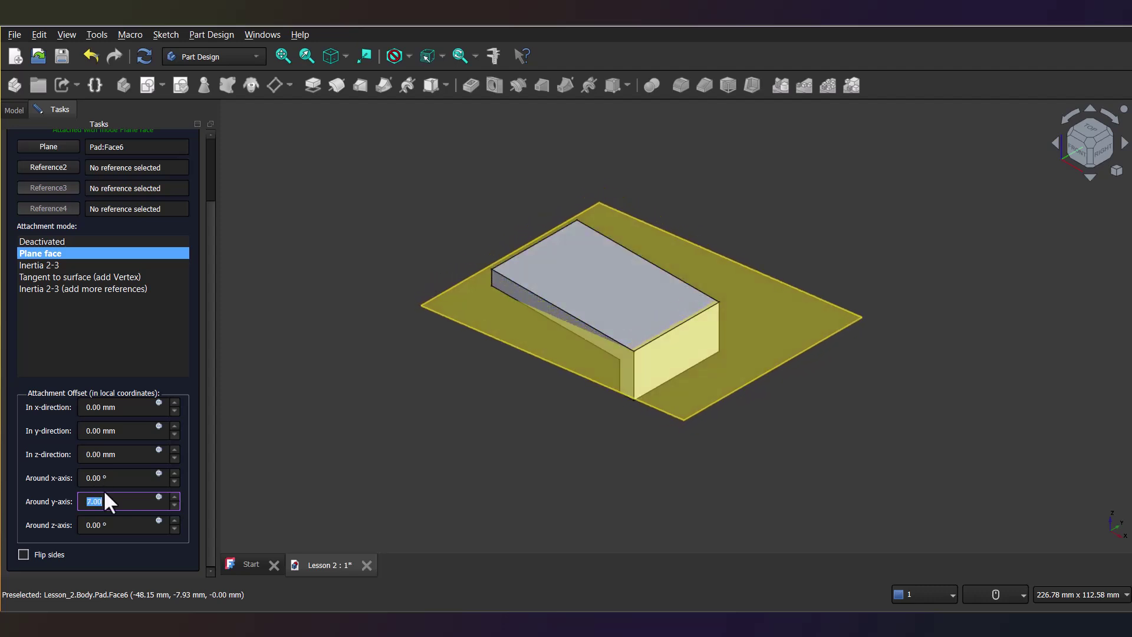
scroll(110, 501, down, 11)
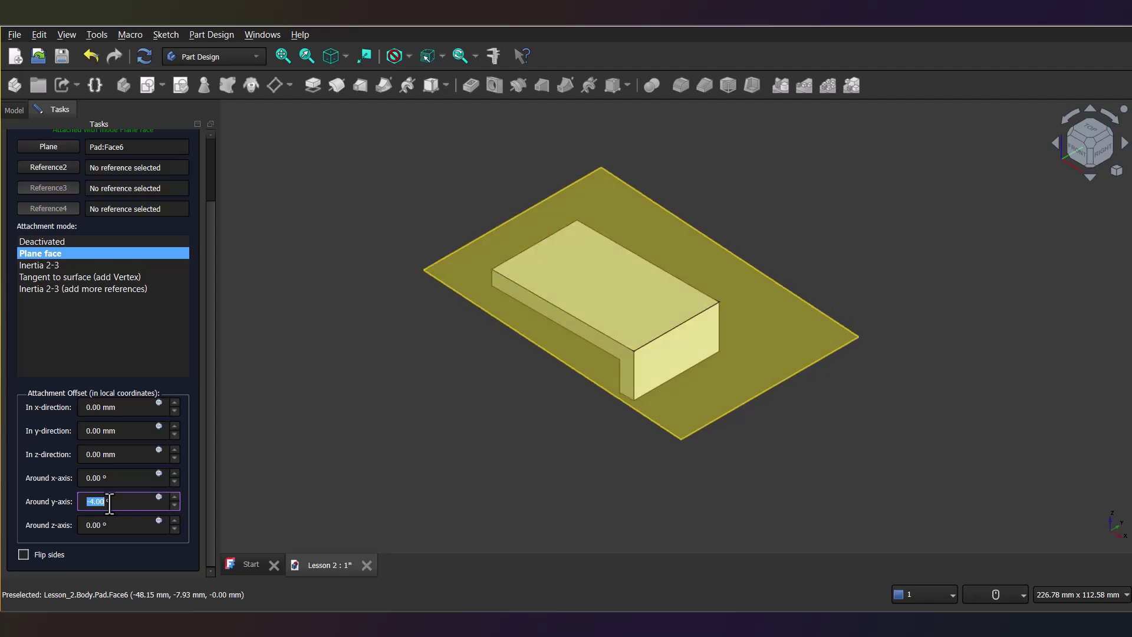
scroll(109, 503, down, 9)
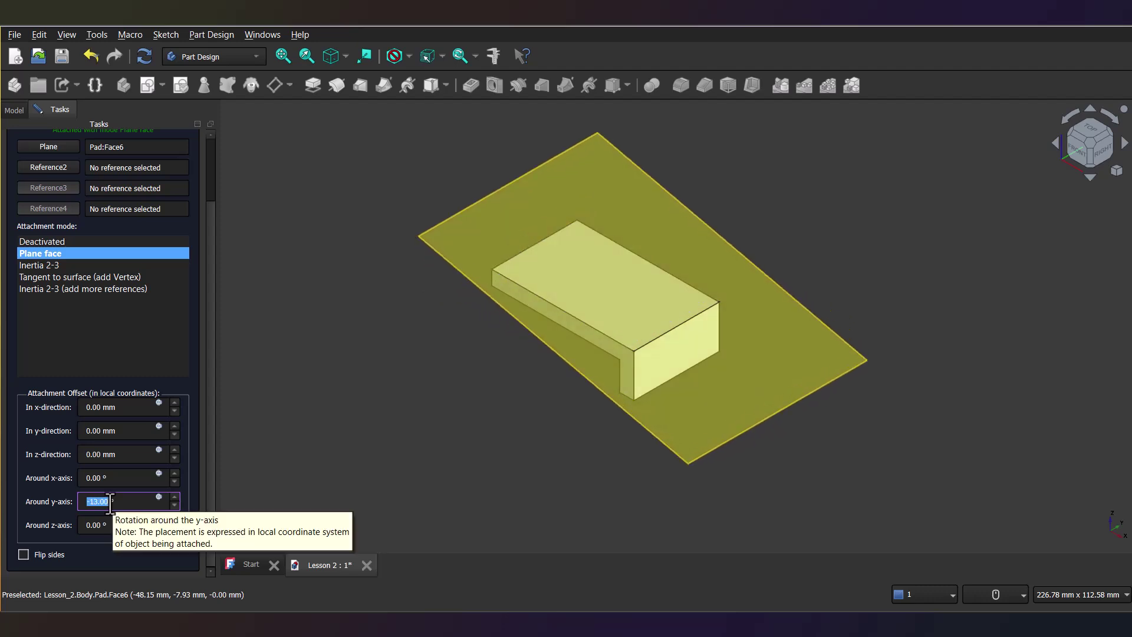
text(-45)
key(Return)
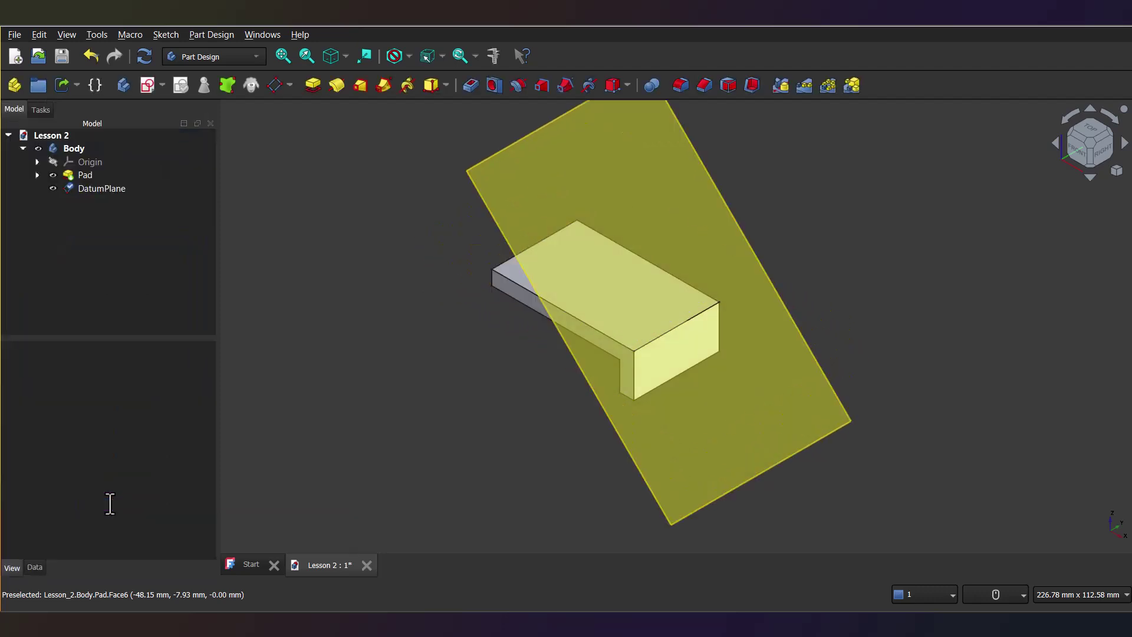
Check the plane's angle from the front view, return to isometric, and start a new sketch
click(1083, 152)
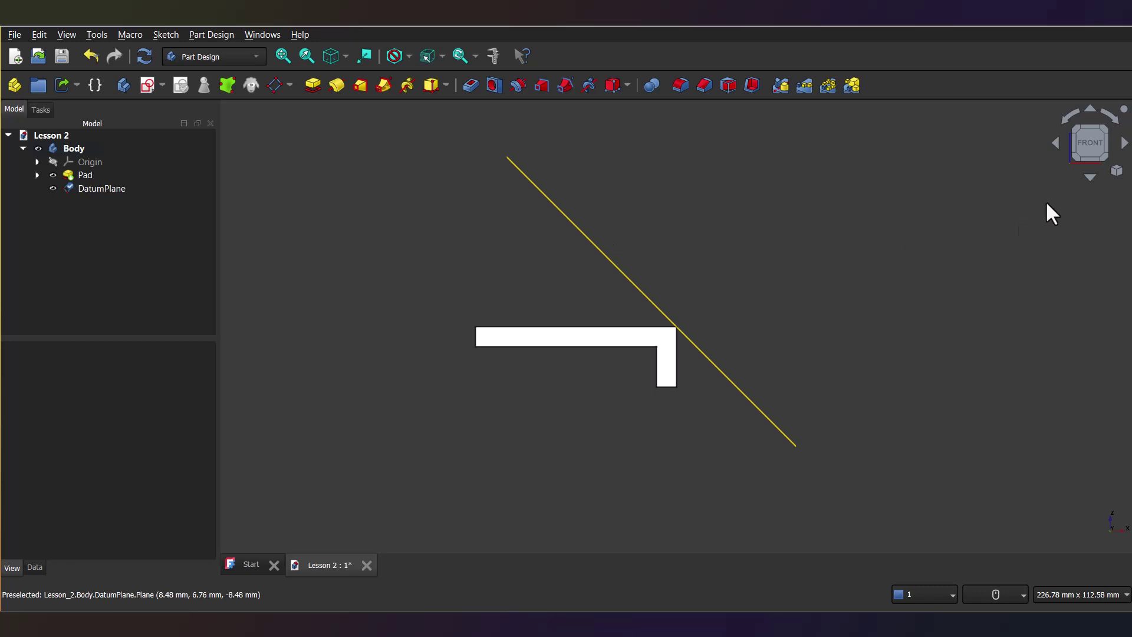
key(0)
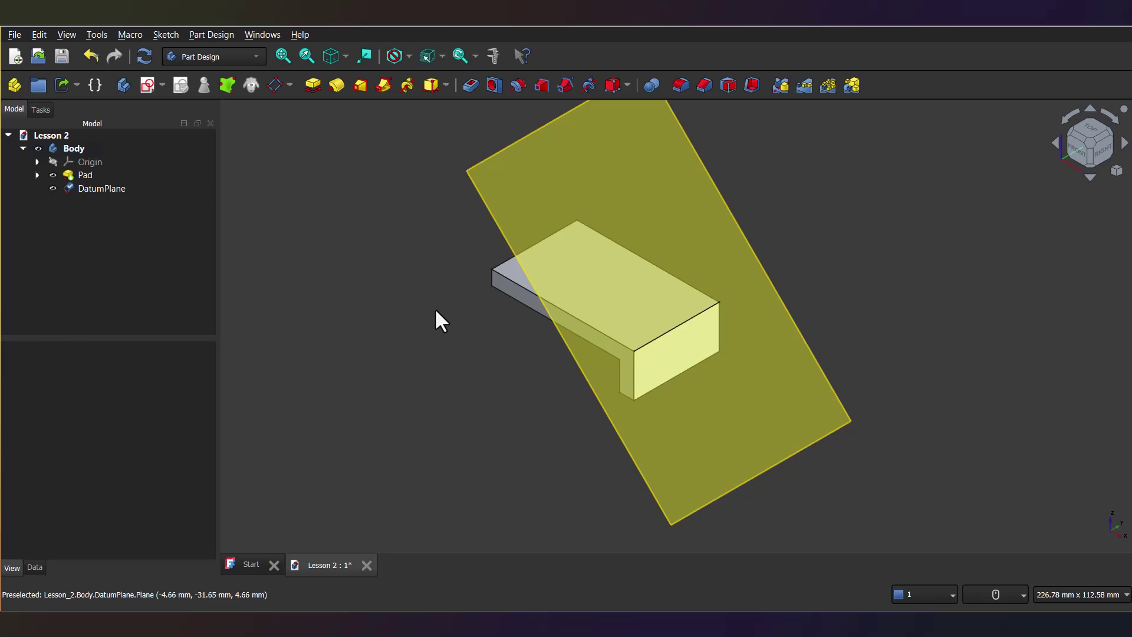
click(147, 84)
Attach the sketch to DatumPlane and draw a rectangle starting on the vertical axis
click(488, 177)
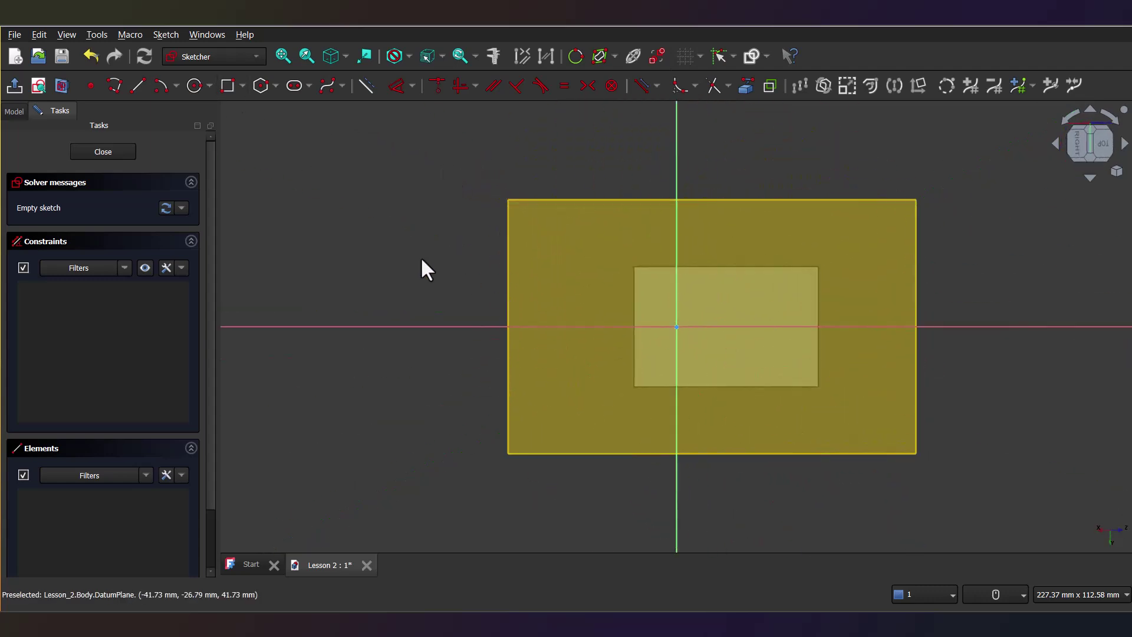
click(228, 86)
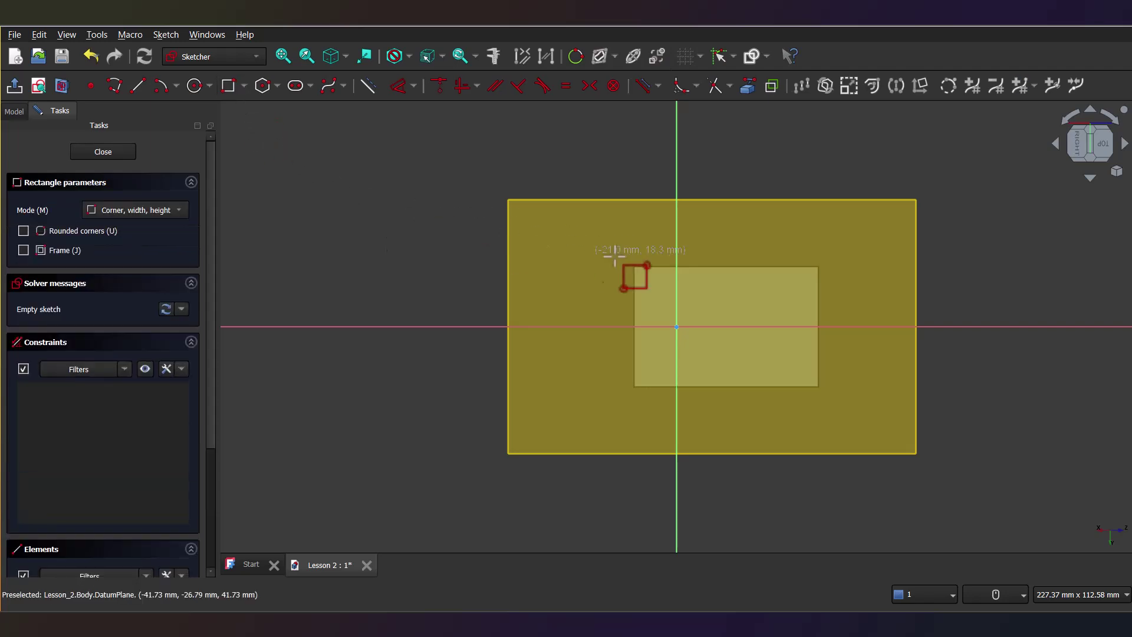
scroll(706, 313, up, 3)
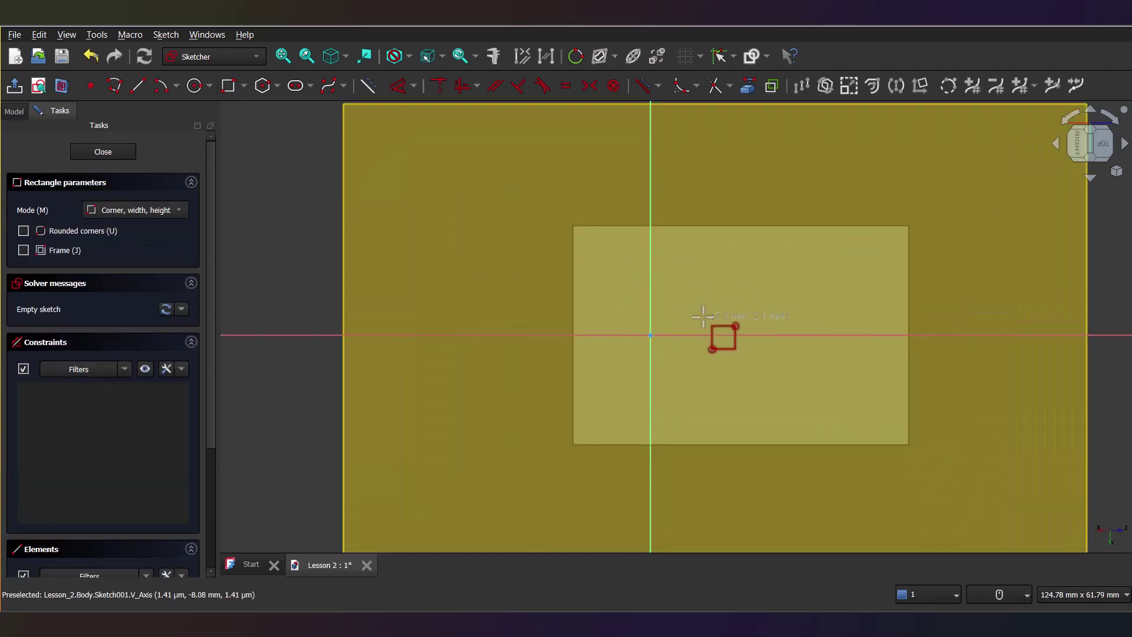
click(650, 276)
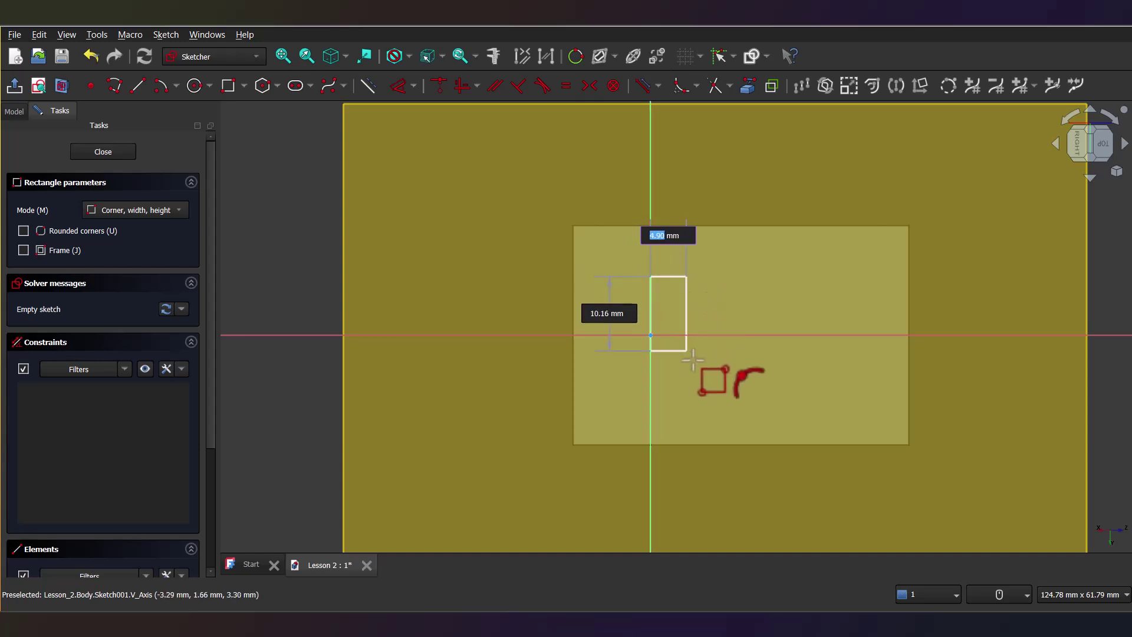
click(790, 395)
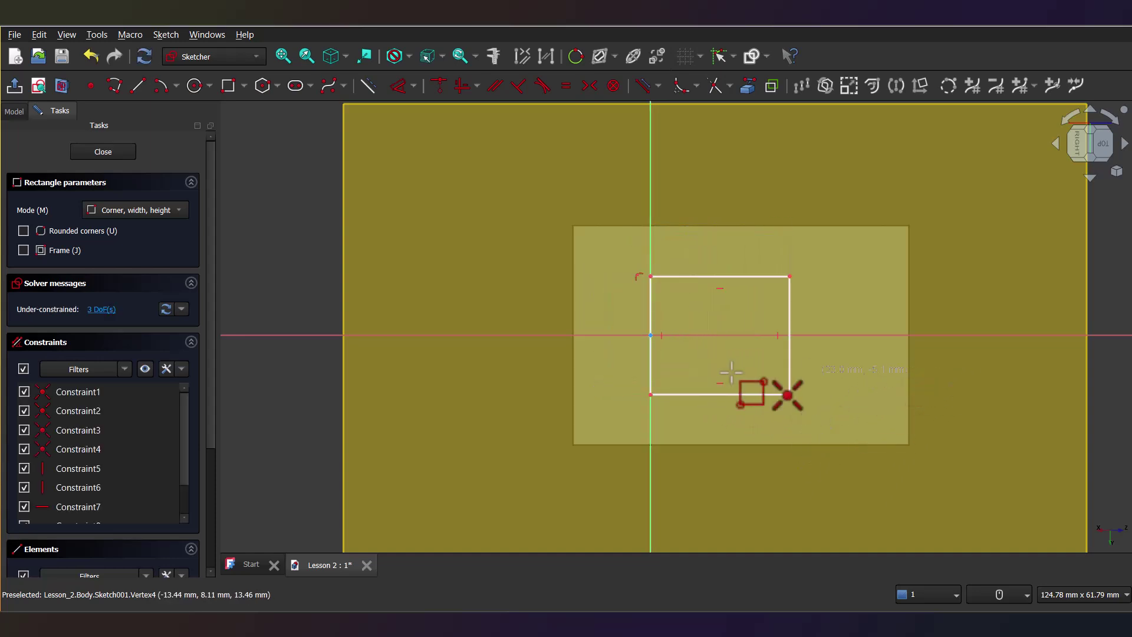
right_click(318, 296)
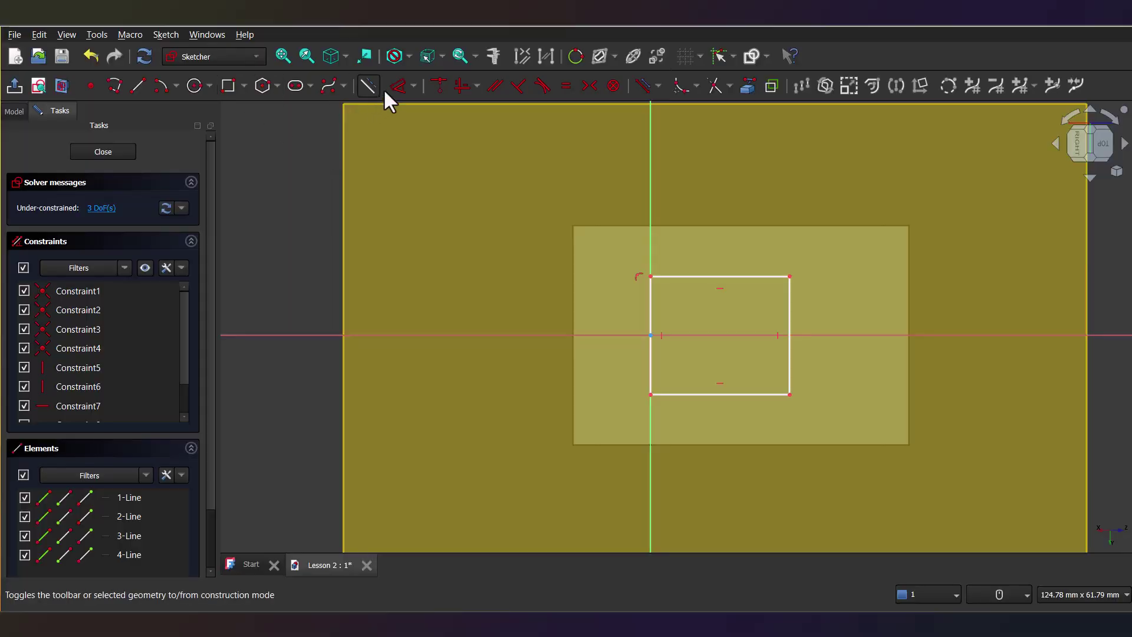
Dimension the rectangle 15 mm high and 20 mm wide
click(390, 87)
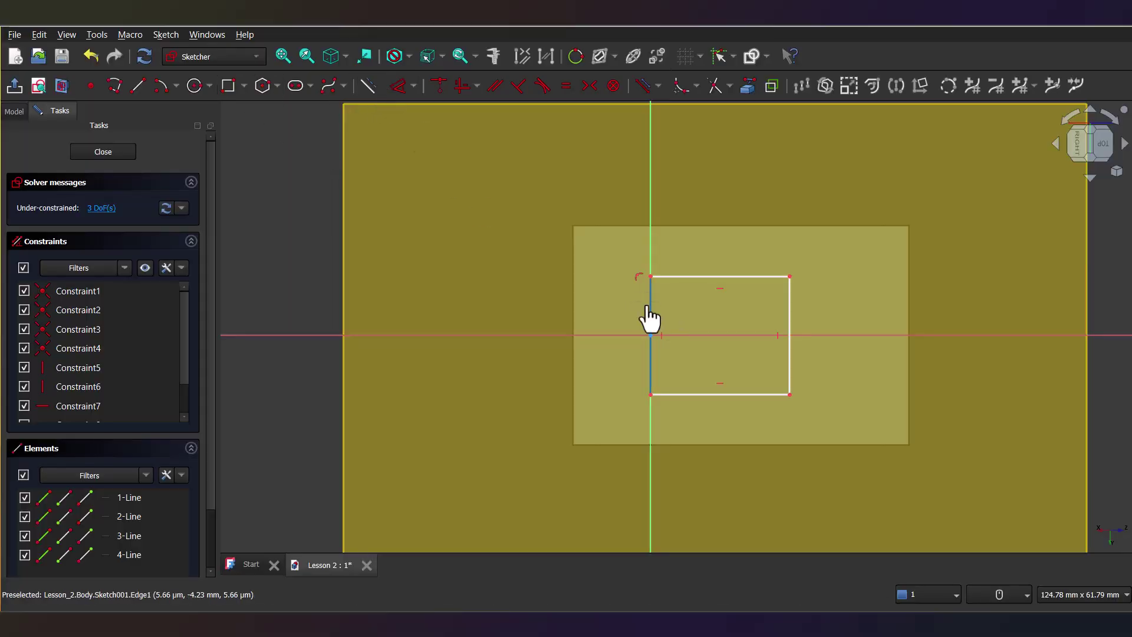
click(650, 319)
click(548, 325)
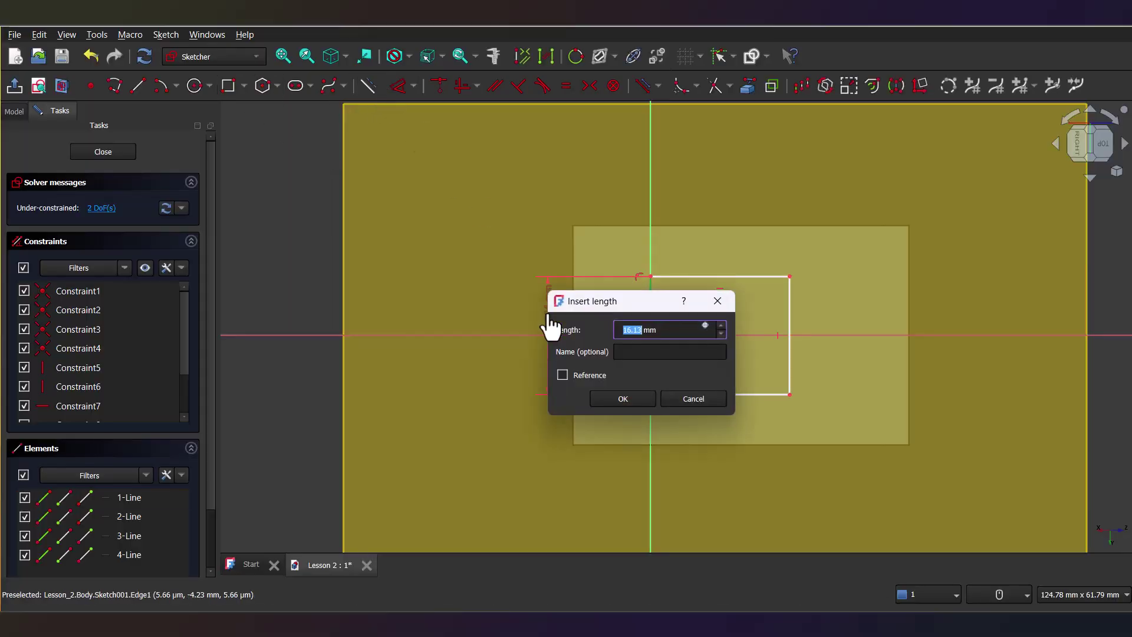
text(15)
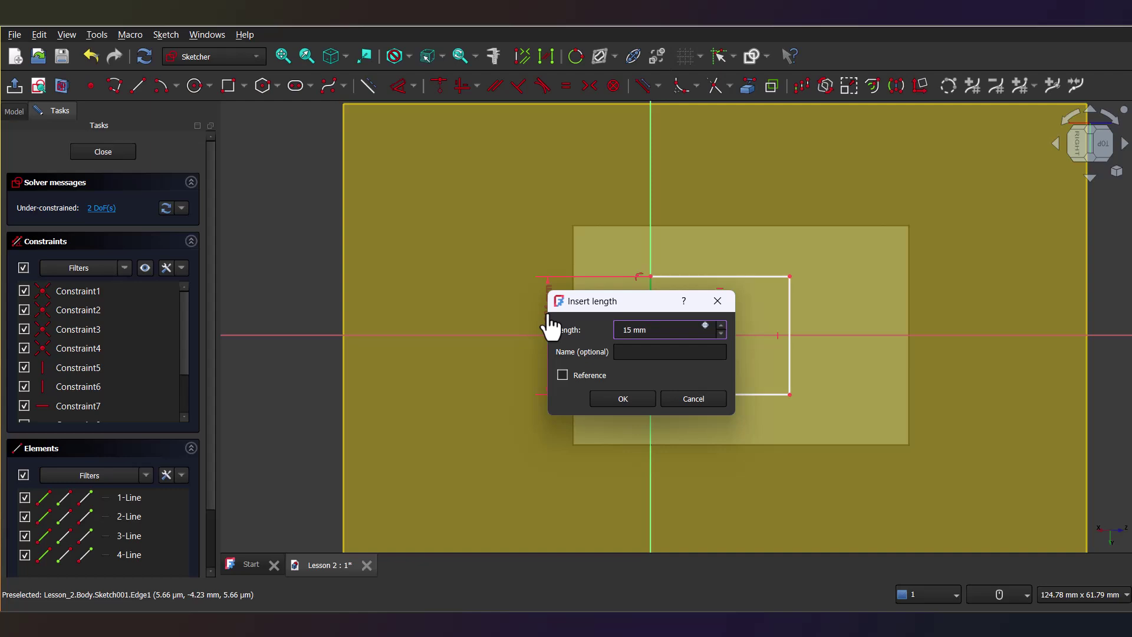
key(Return)
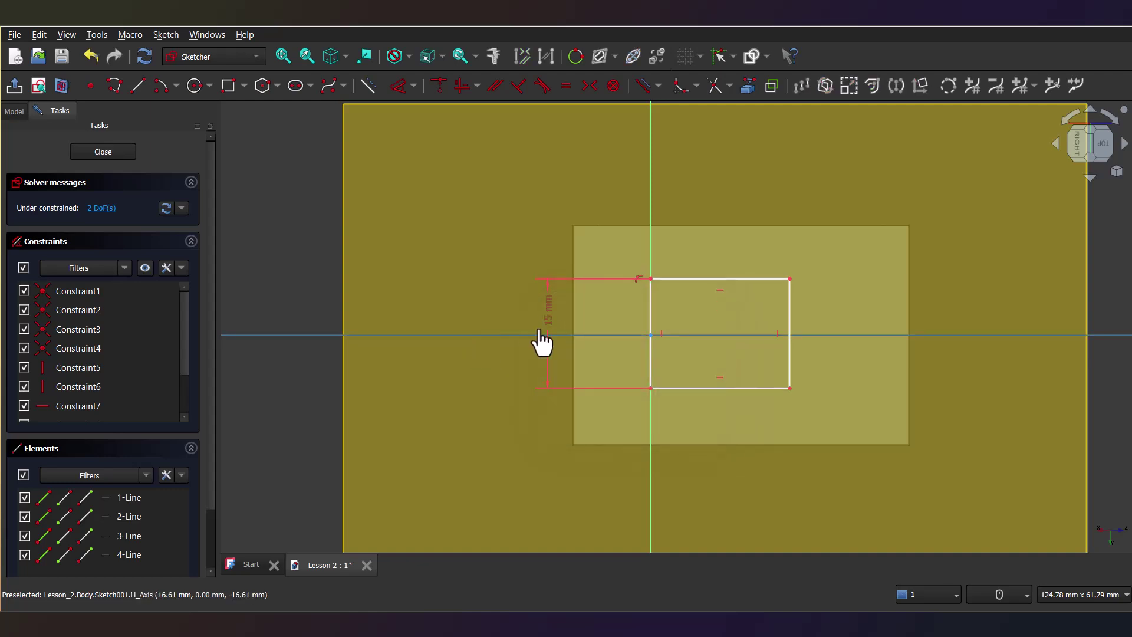
click(717, 278)
click(721, 254)
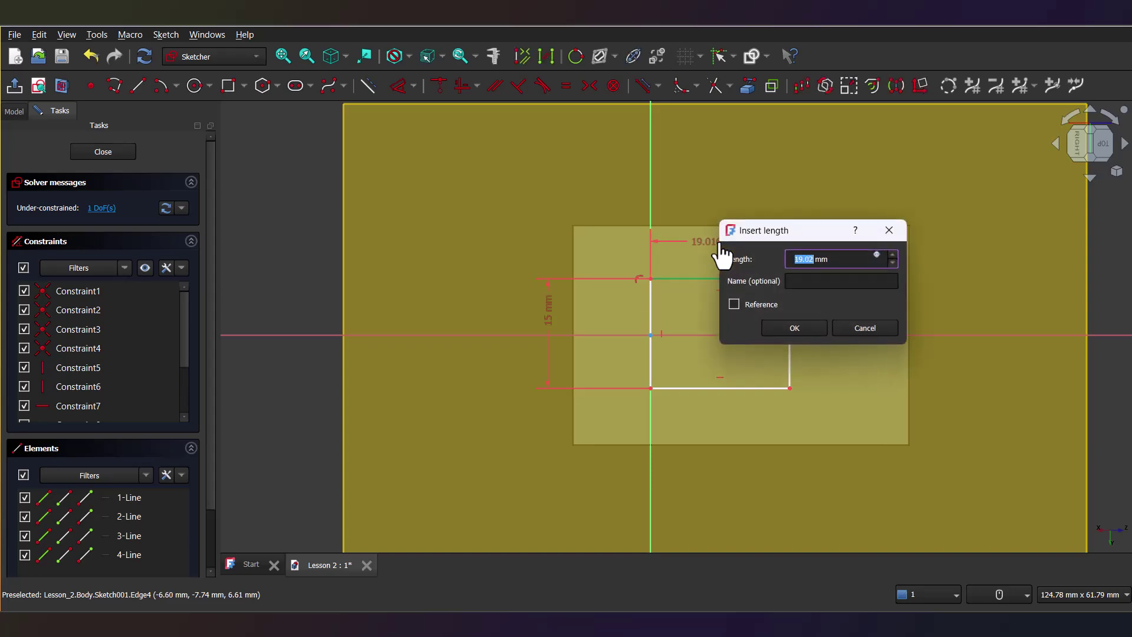
text(20)
key(Return)
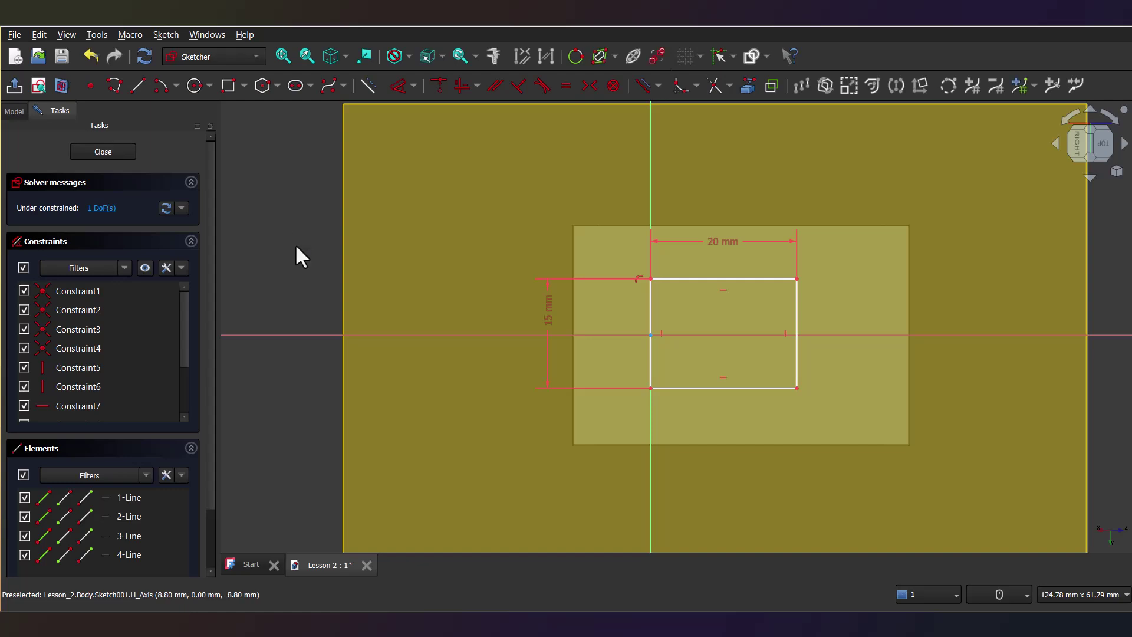
Make the rectangle's two left corners symmetric about the sketch origin
click(652, 390)
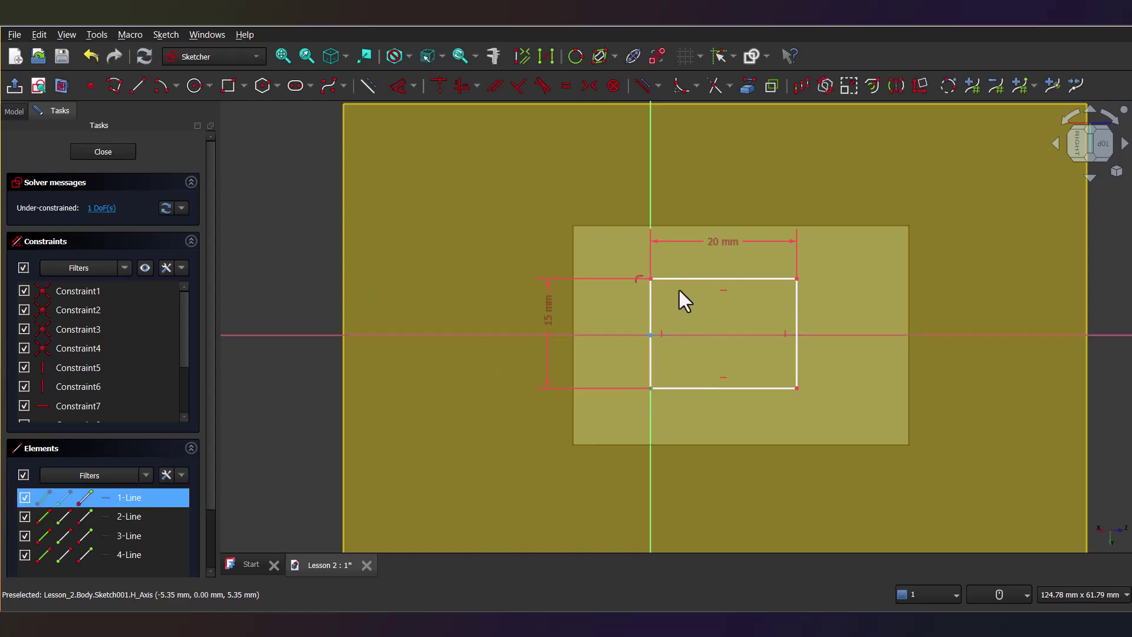
click(653, 279)
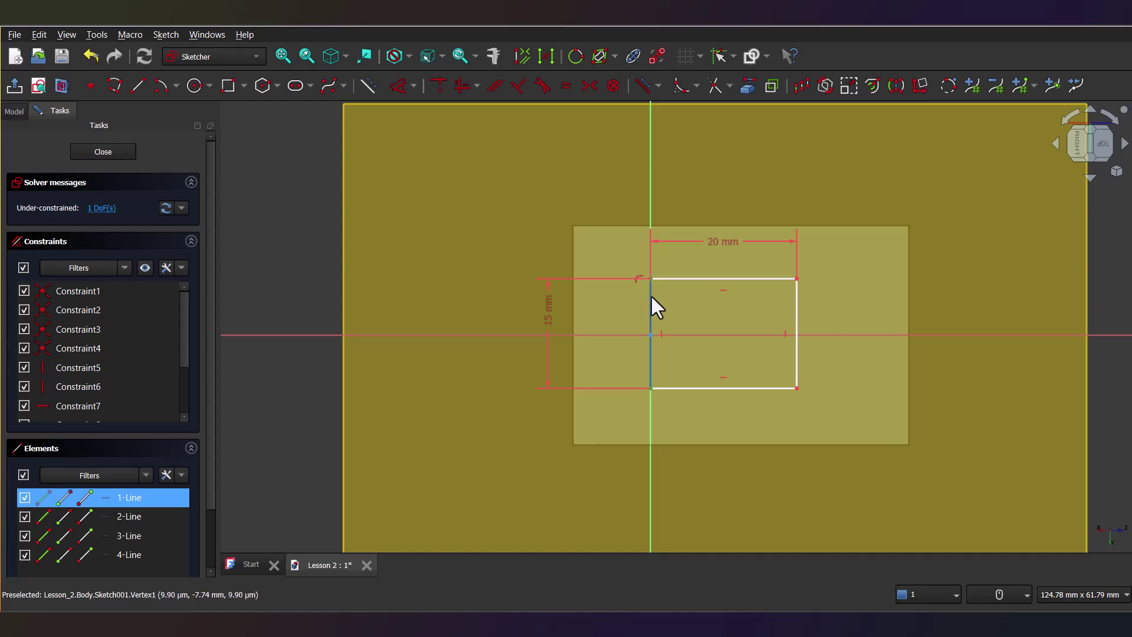
click(650, 334)
click(582, 89)
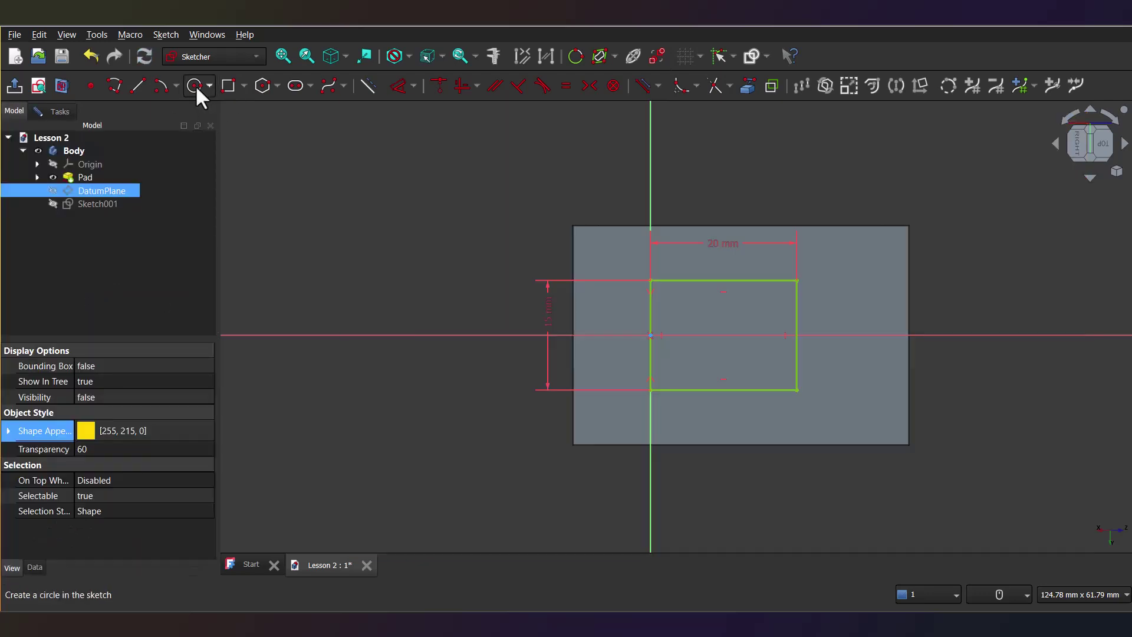
Draw a circle centred on the right edge's midpoint, passing through the rectangle's right corners
click(195, 85)
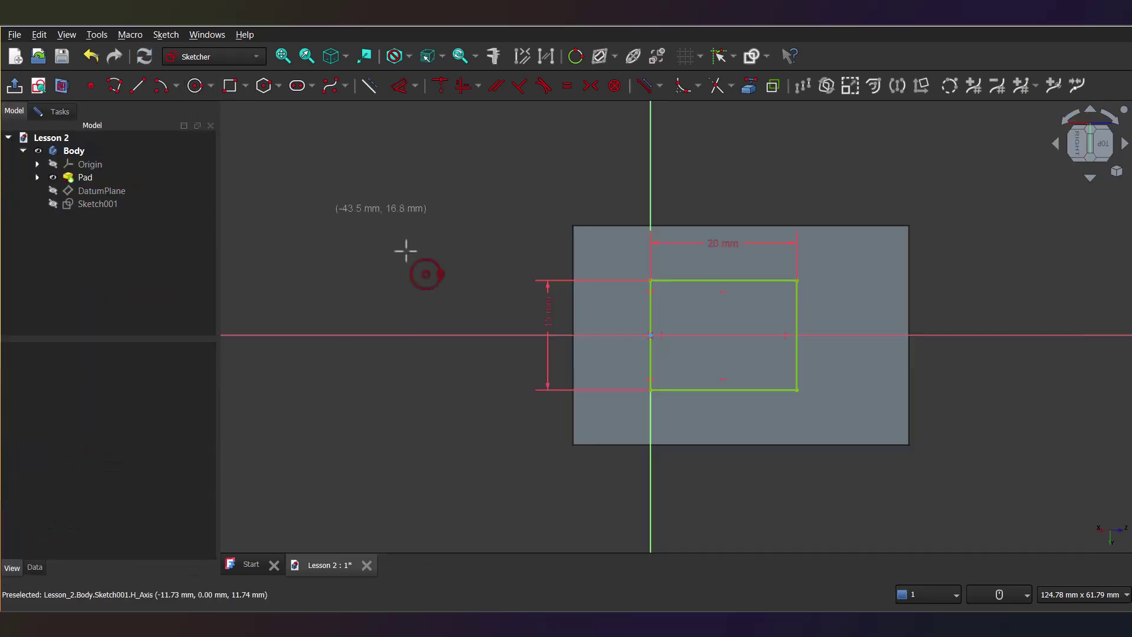
click(799, 335)
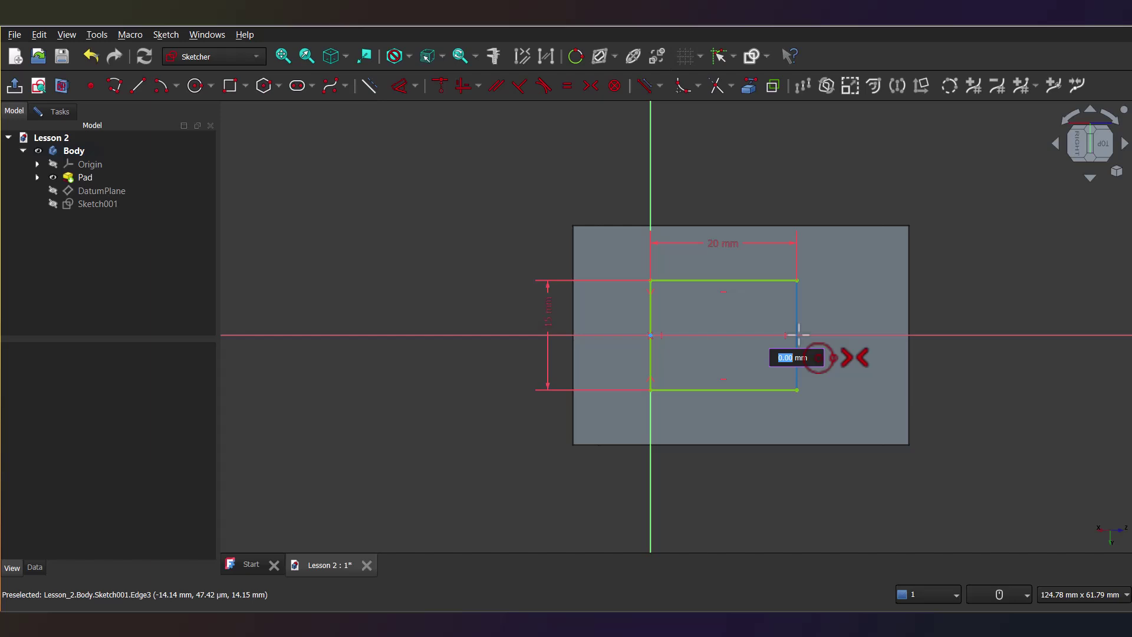
click(801, 389)
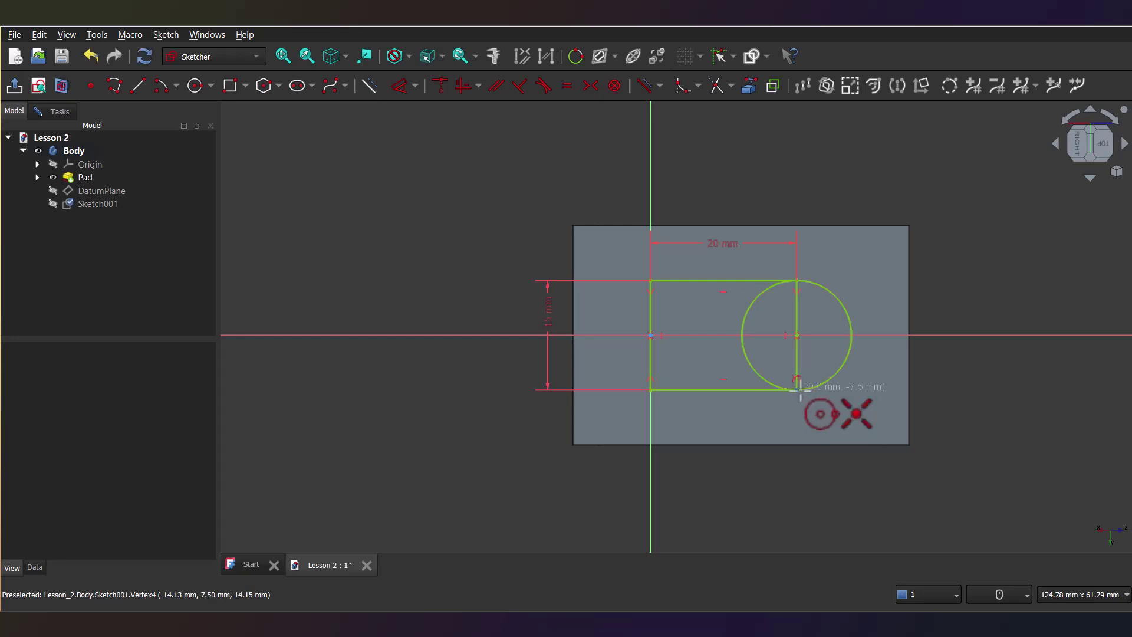
right_click(951, 390)
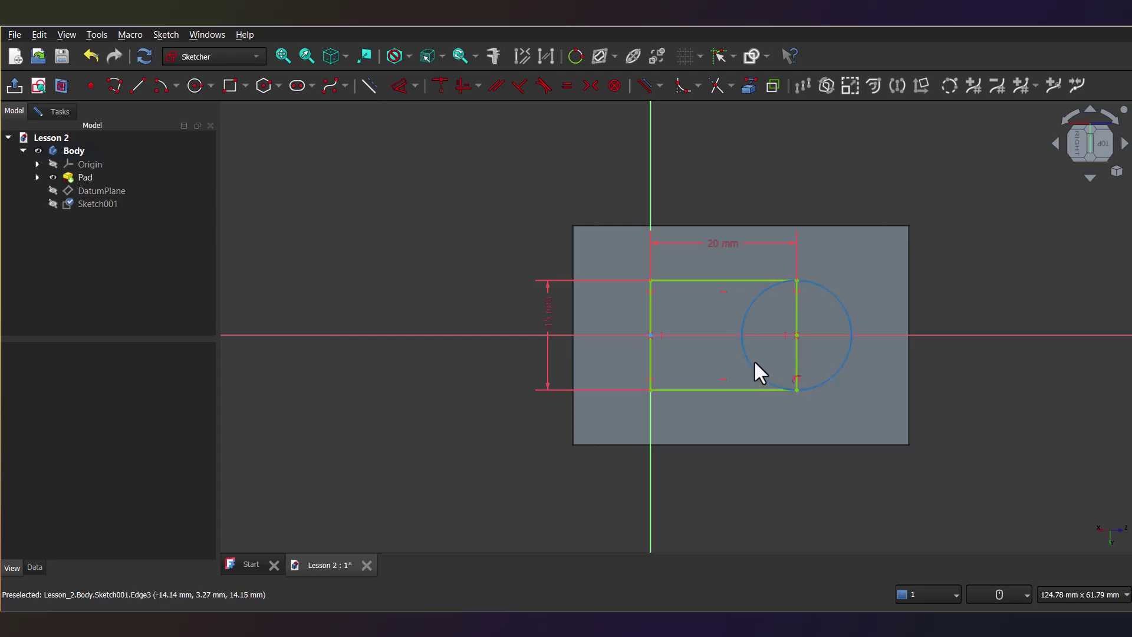
Trim away the circle's inner arc and the rectangle's right edge
click(709, 93)
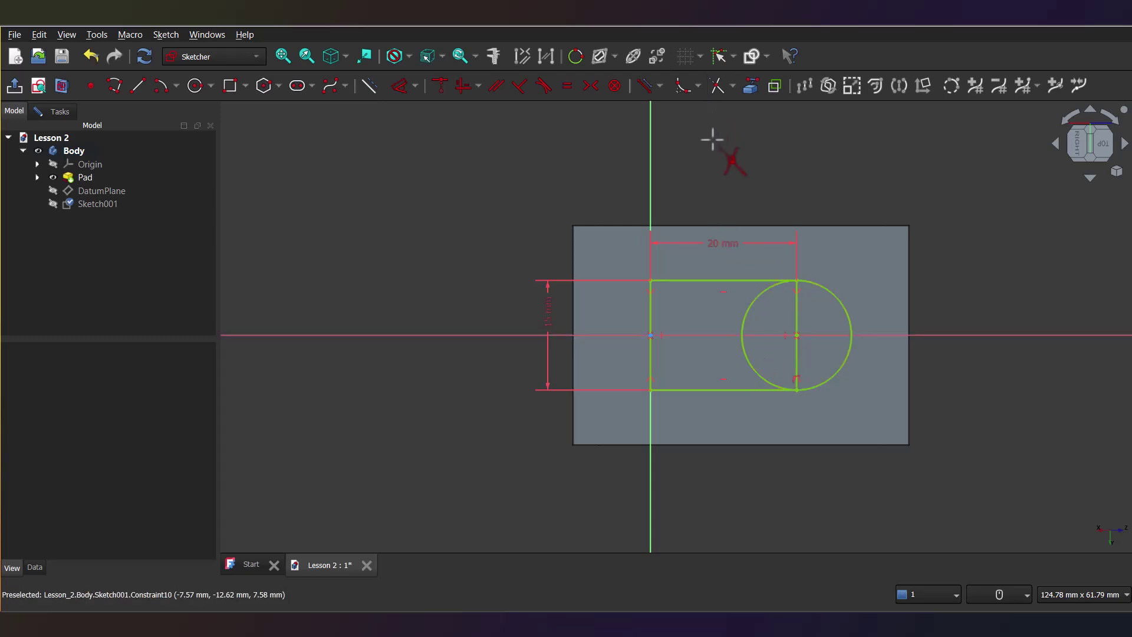
click(742, 317)
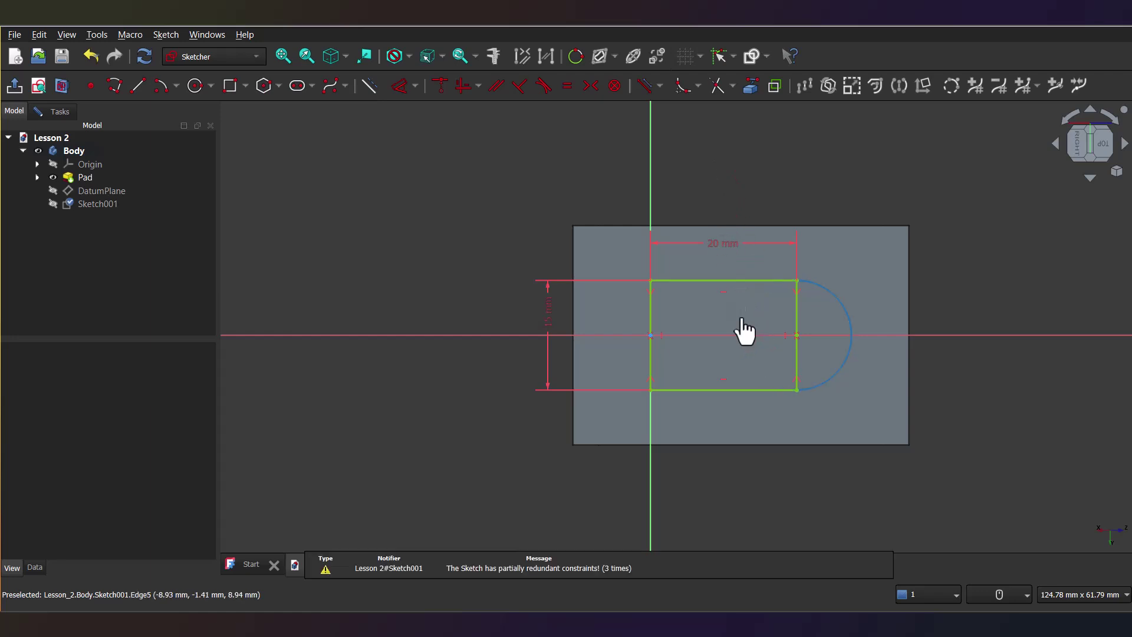
click(796, 315)
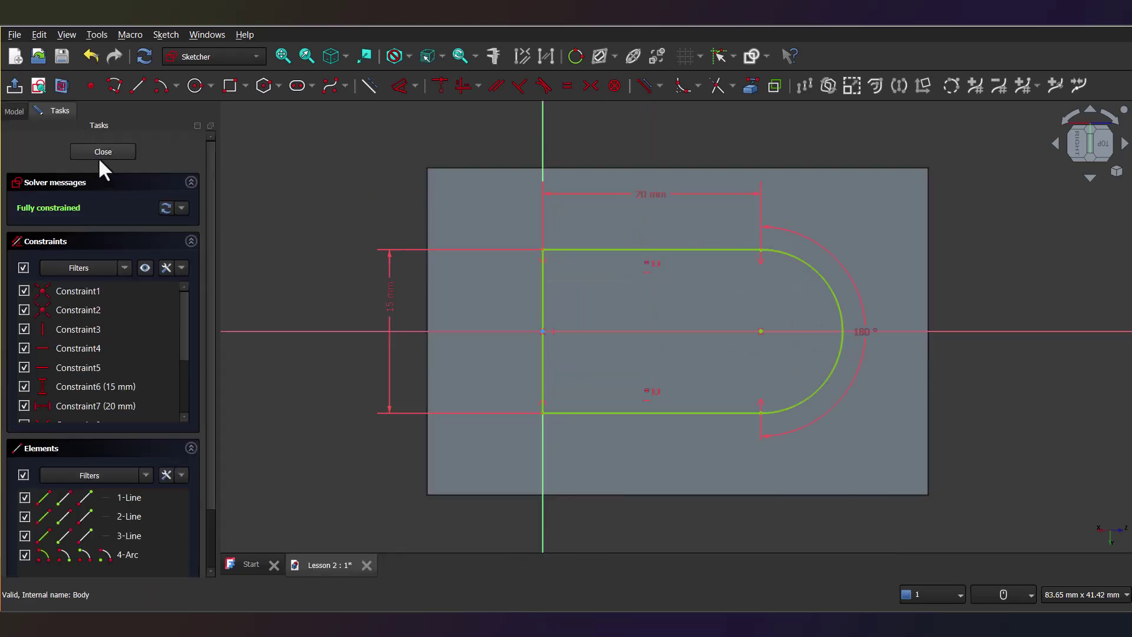
Close the lug sketch and pad it reversed with type 'To last'
click(99, 155)
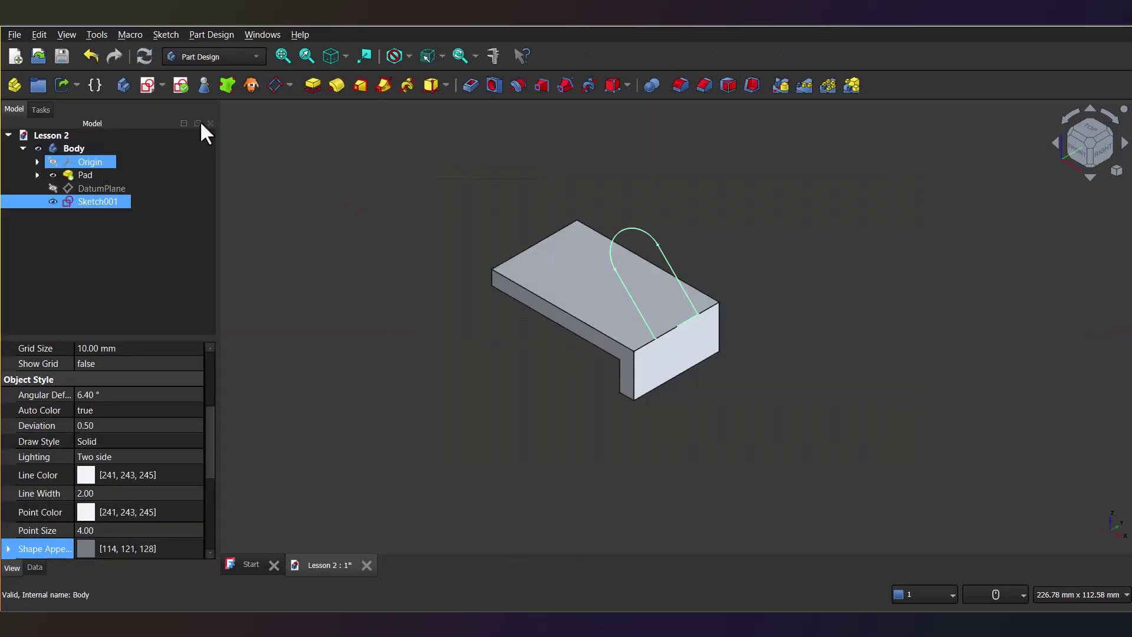
click(314, 84)
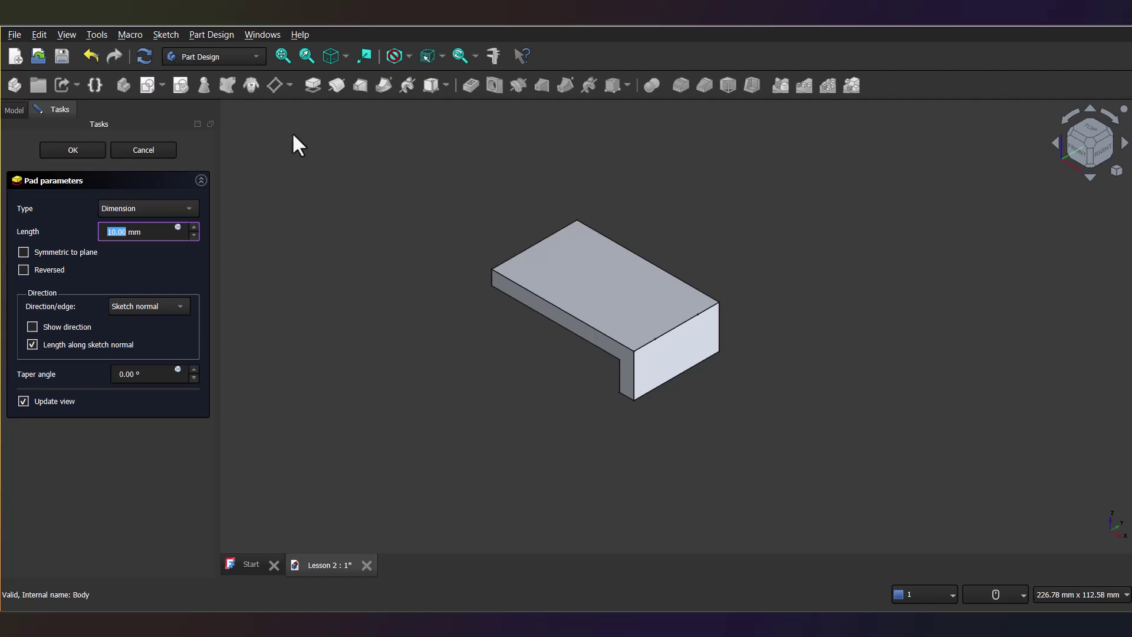
click(21, 272)
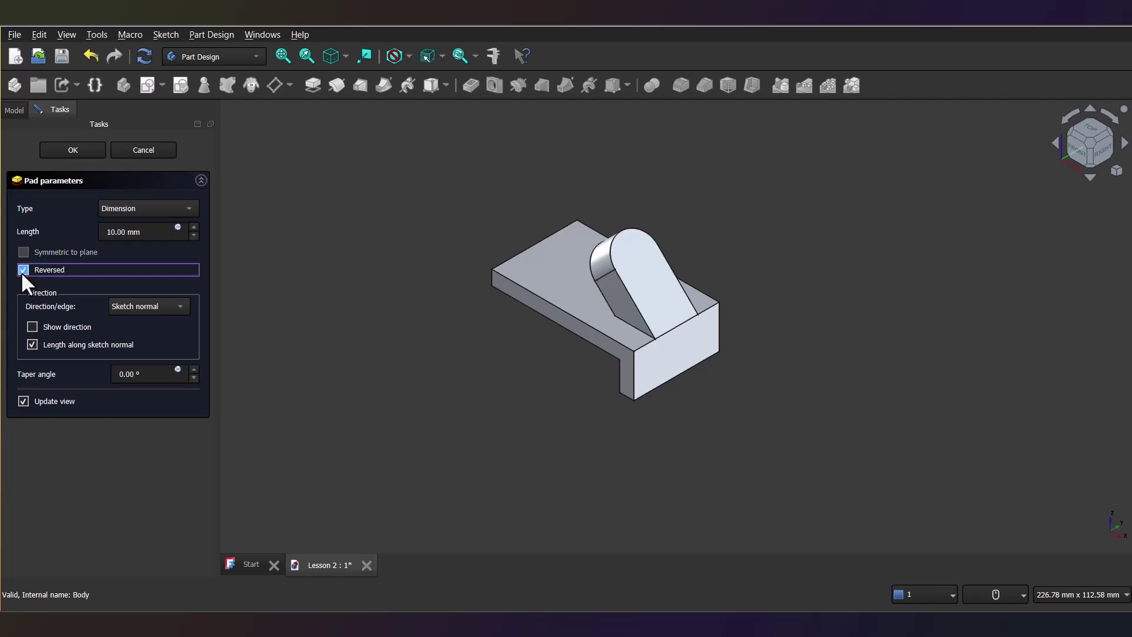
click(187, 208)
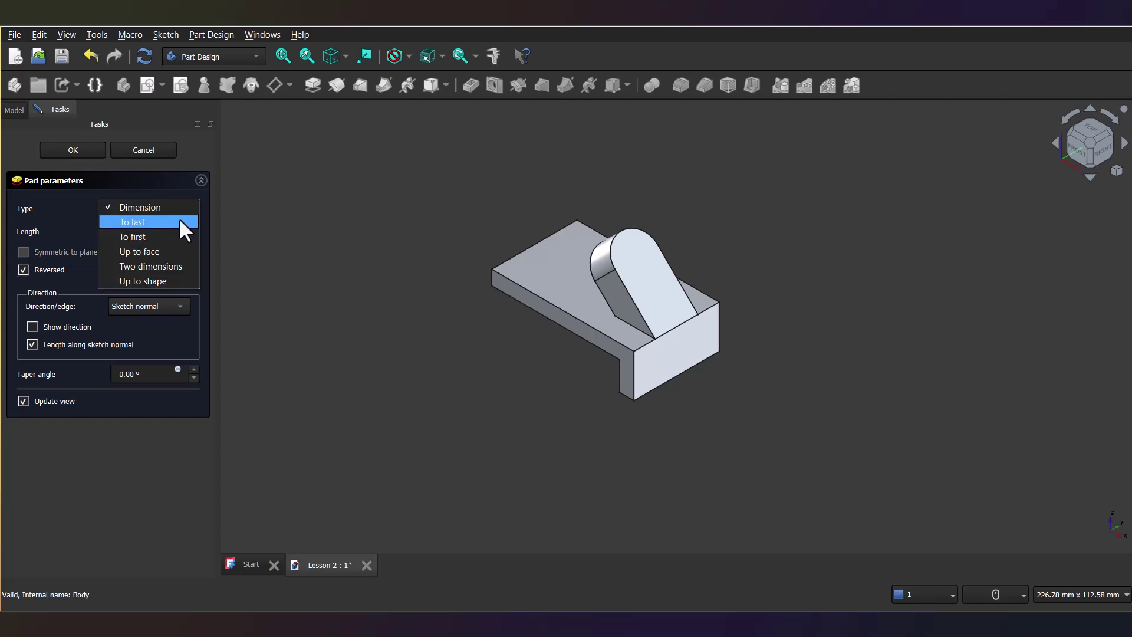
click(180, 222)
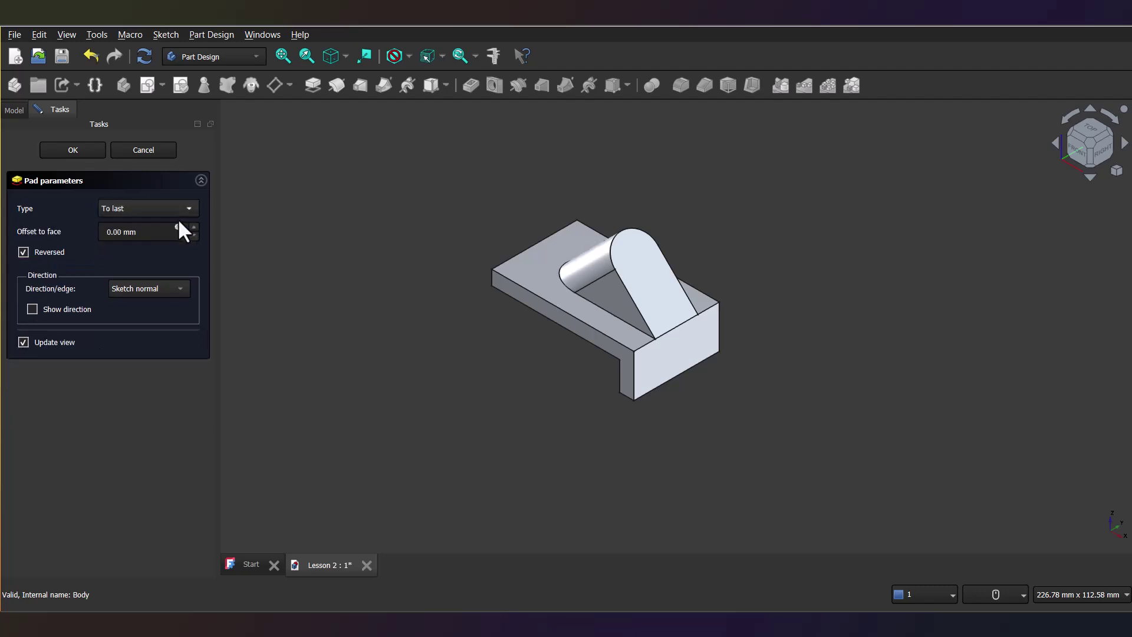
click(74, 150)
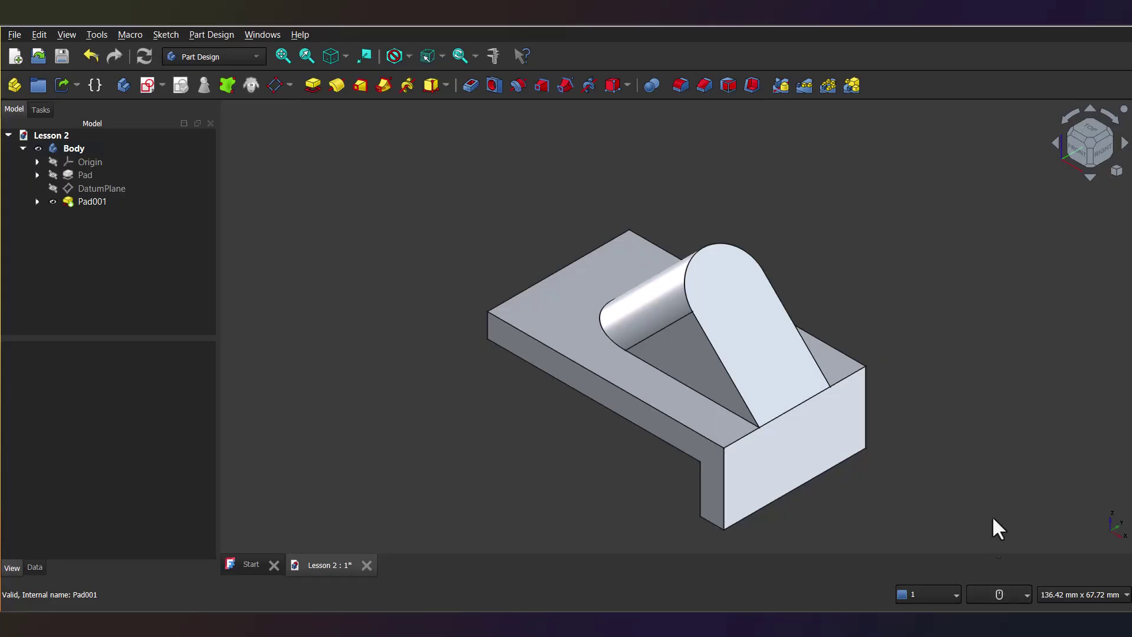
Sketch two small circles at the top-right and bottom-right corners of the base's top face
click(546, 302)
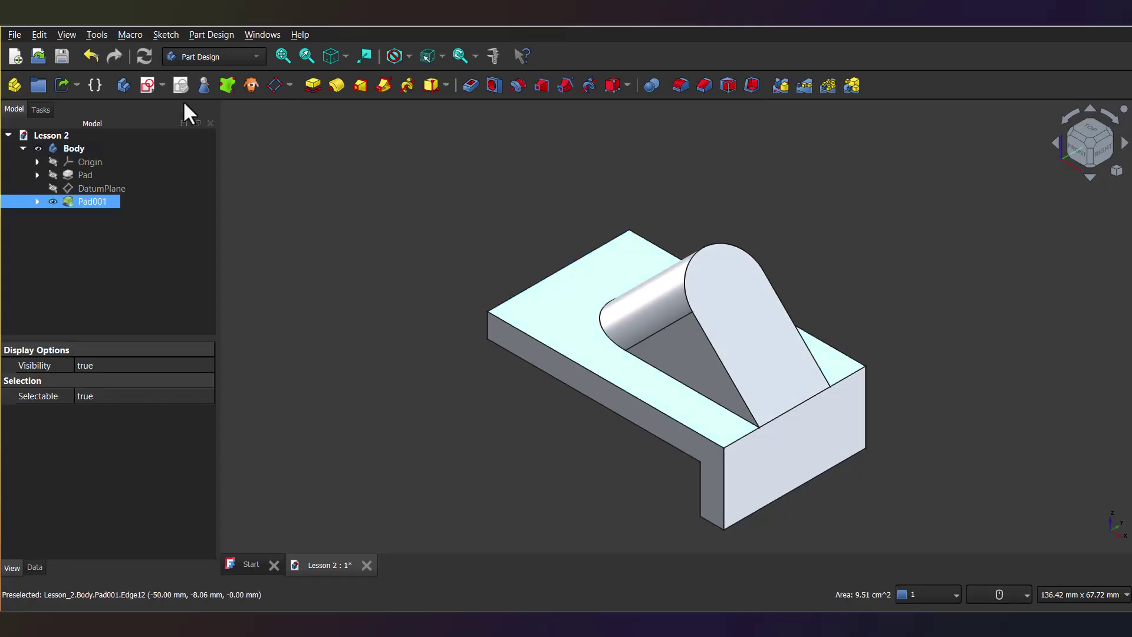
click(149, 85)
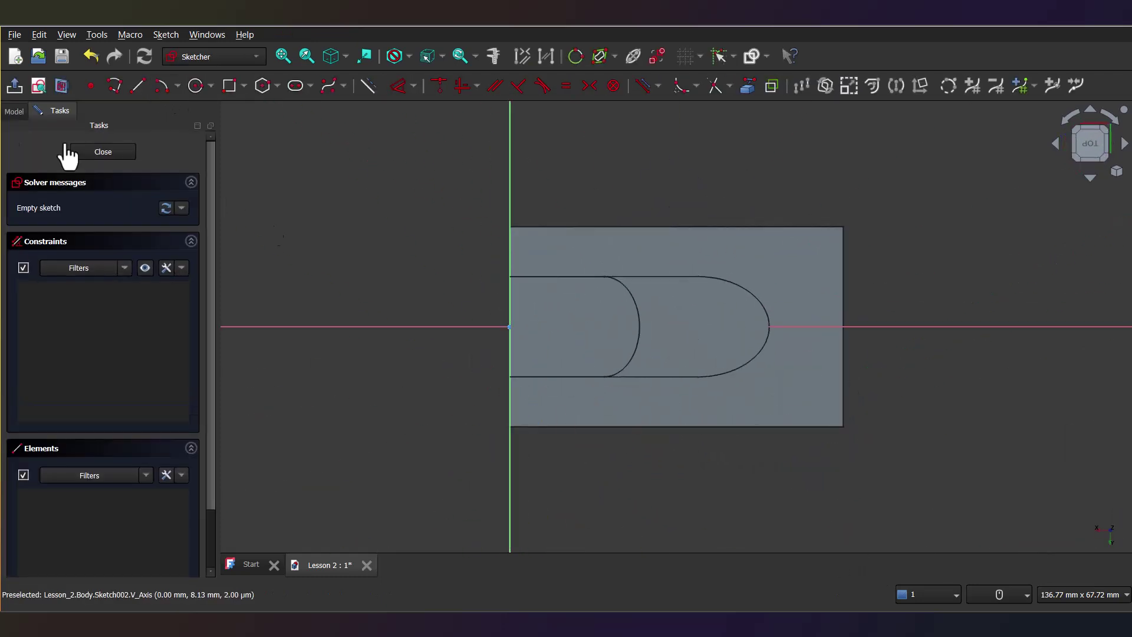
click(197, 86)
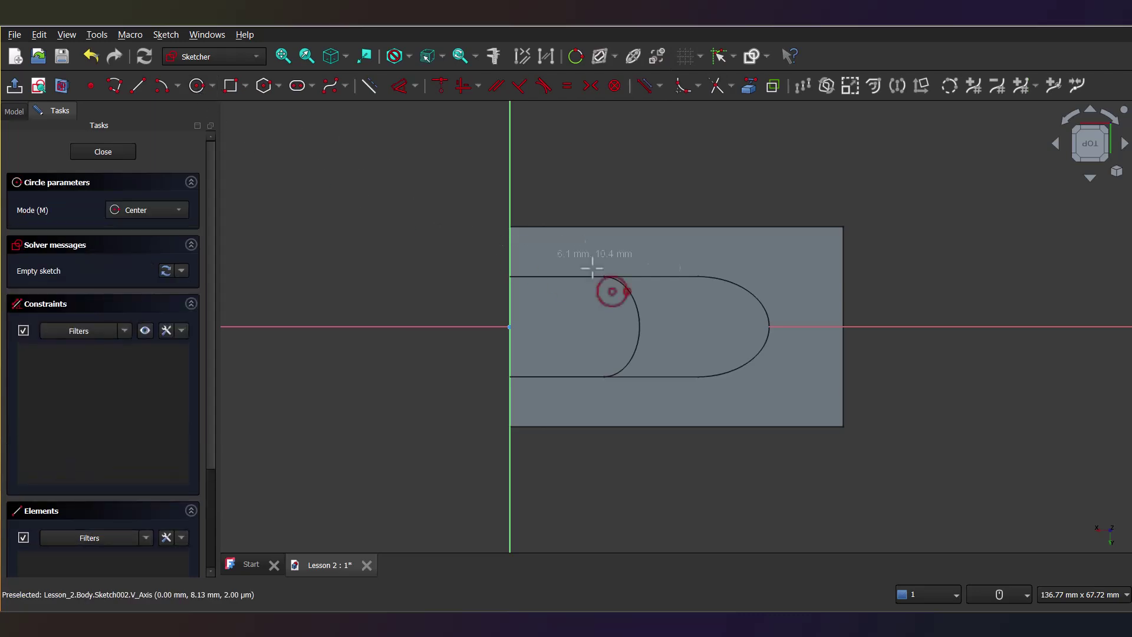
click(808, 258)
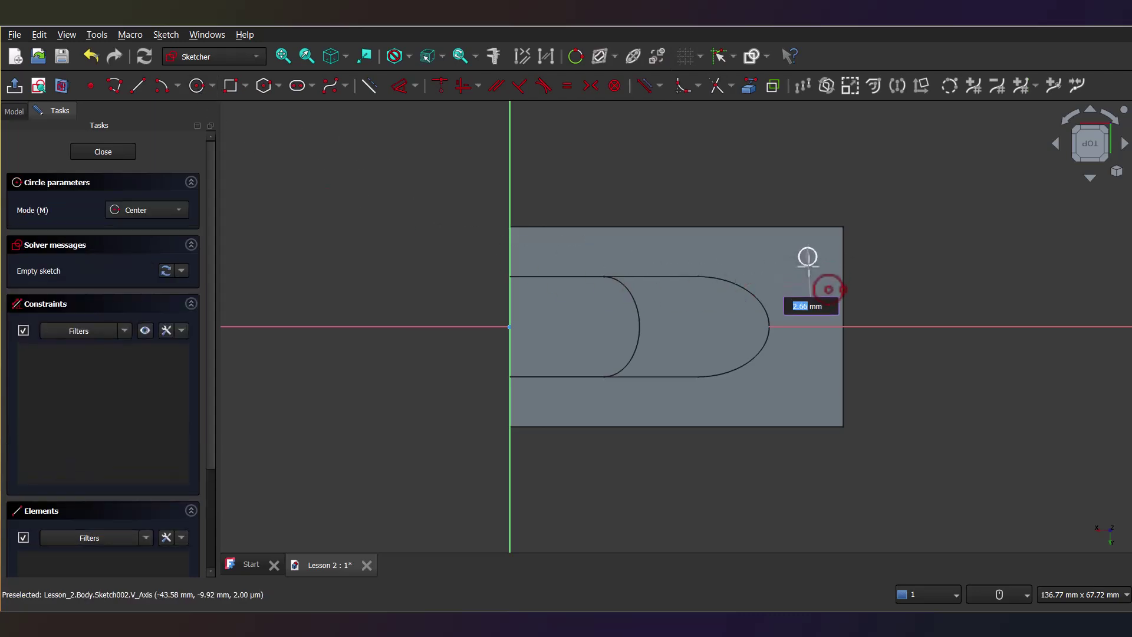
click(810, 272)
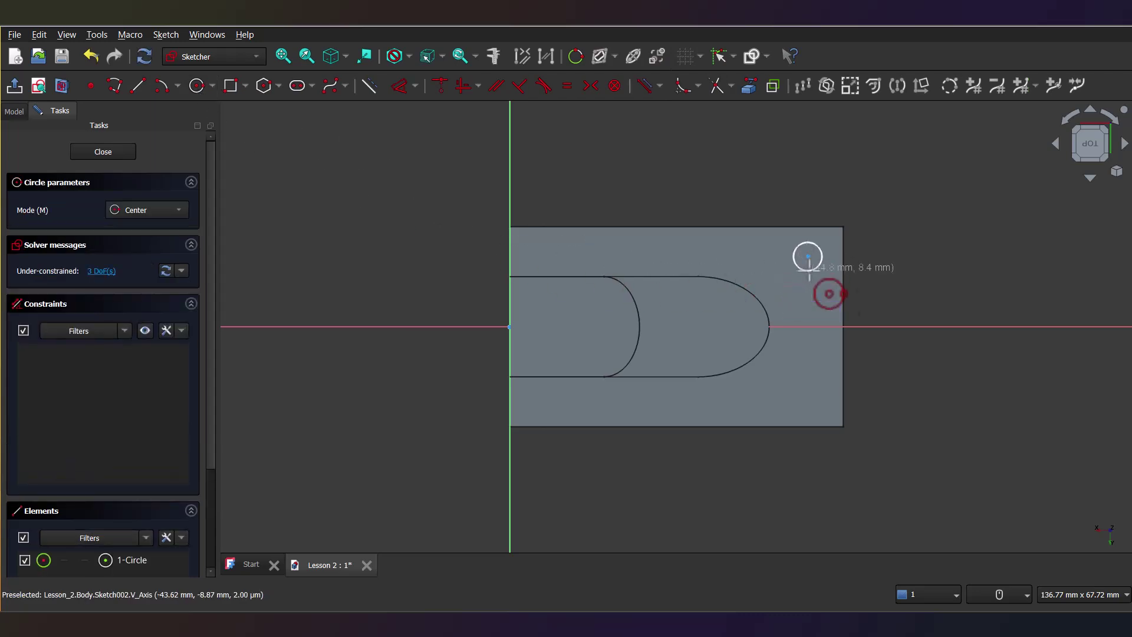
click(818, 394)
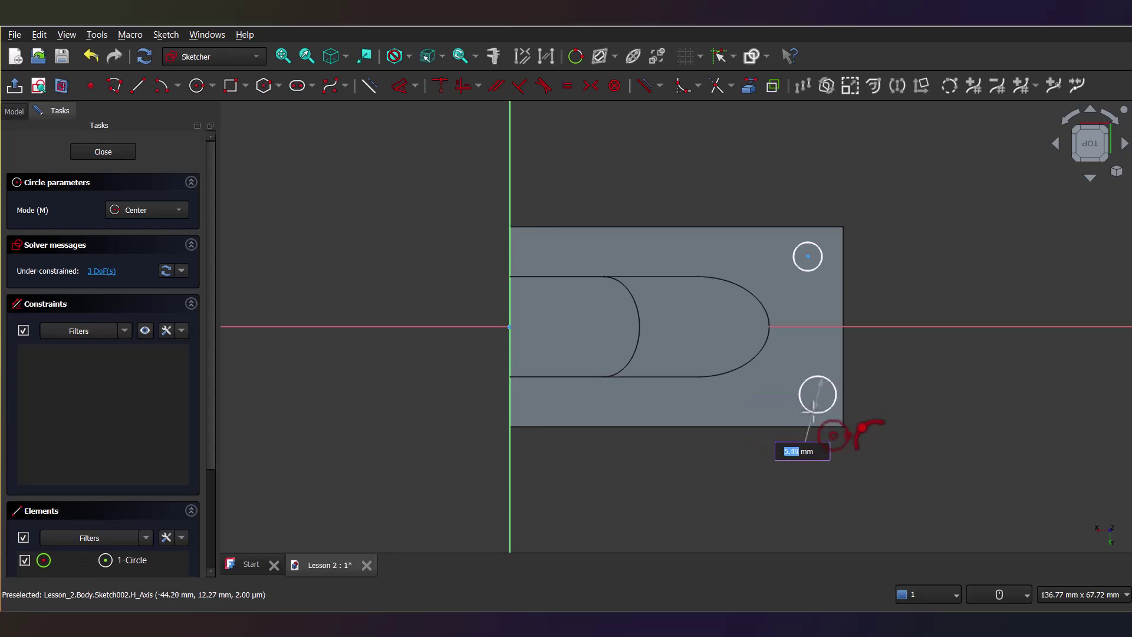
click(818, 409)
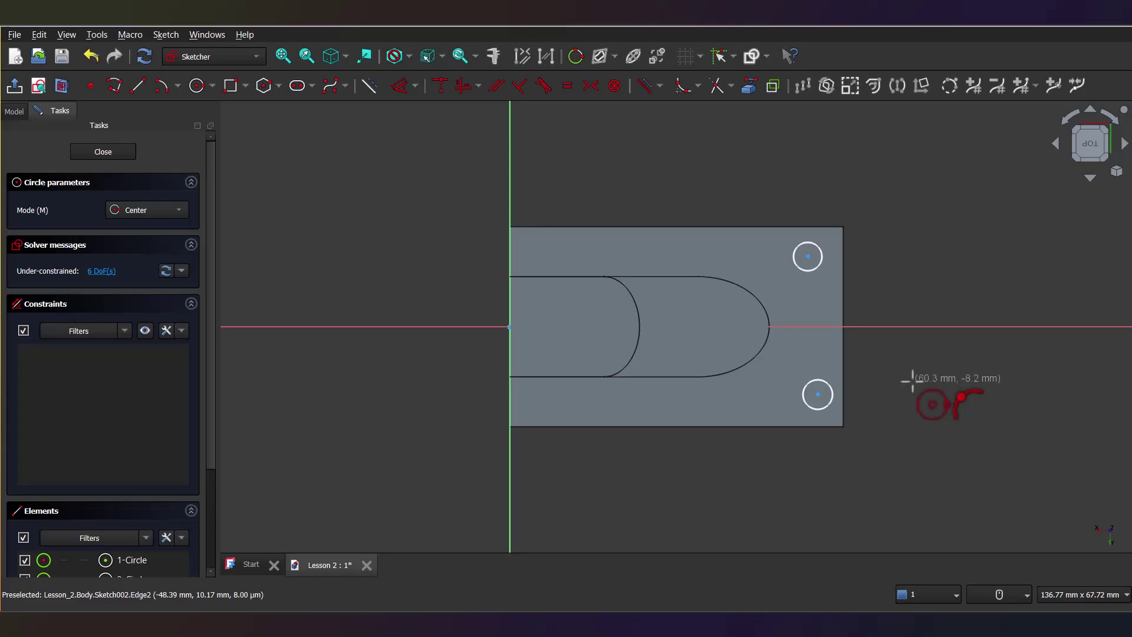
Give the two hole circles an Equal constraint so they share the same size
key(Escape)
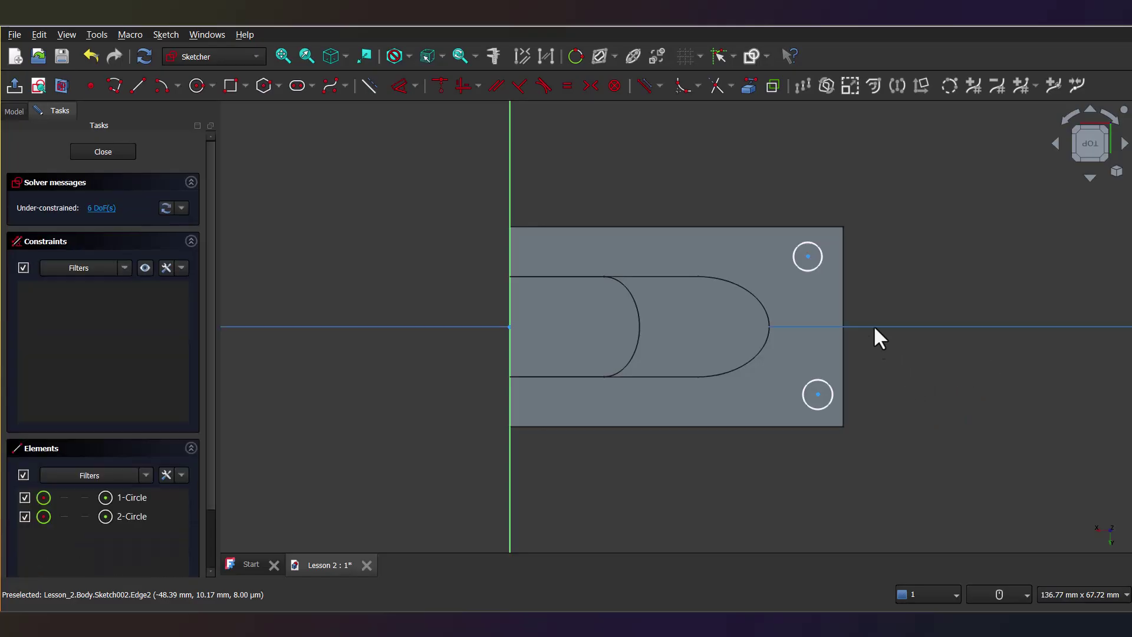
click(809, 269)
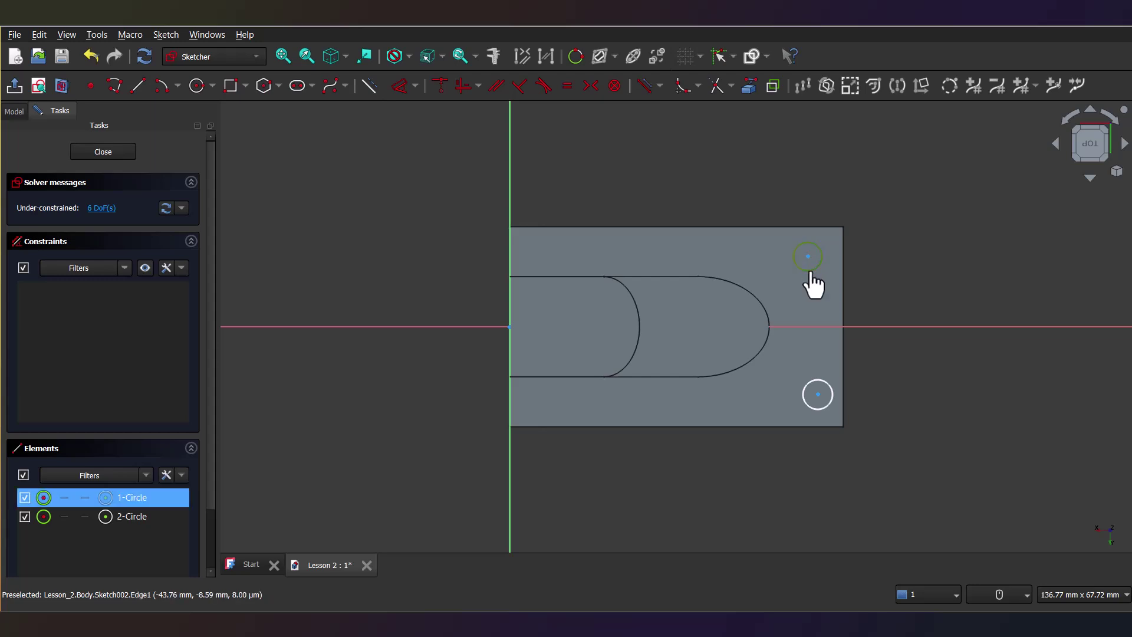
click(819, 376)
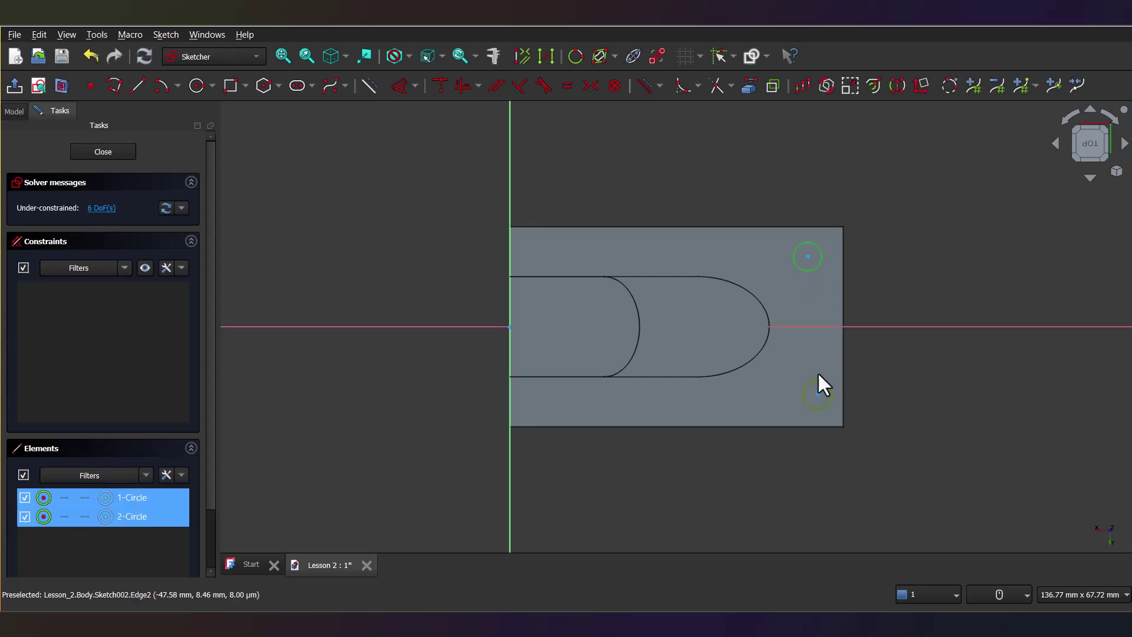
click(566, 86)
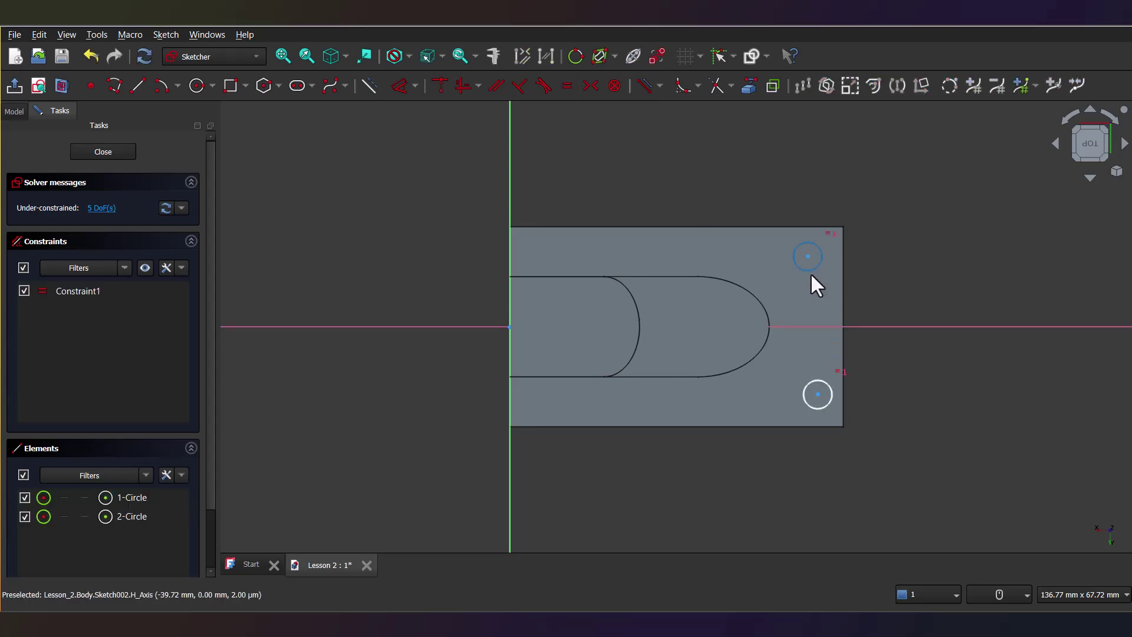
Make the circle centres symmetric about the horizontal axis and begin dimensioning the upper centre
click(809, 257)
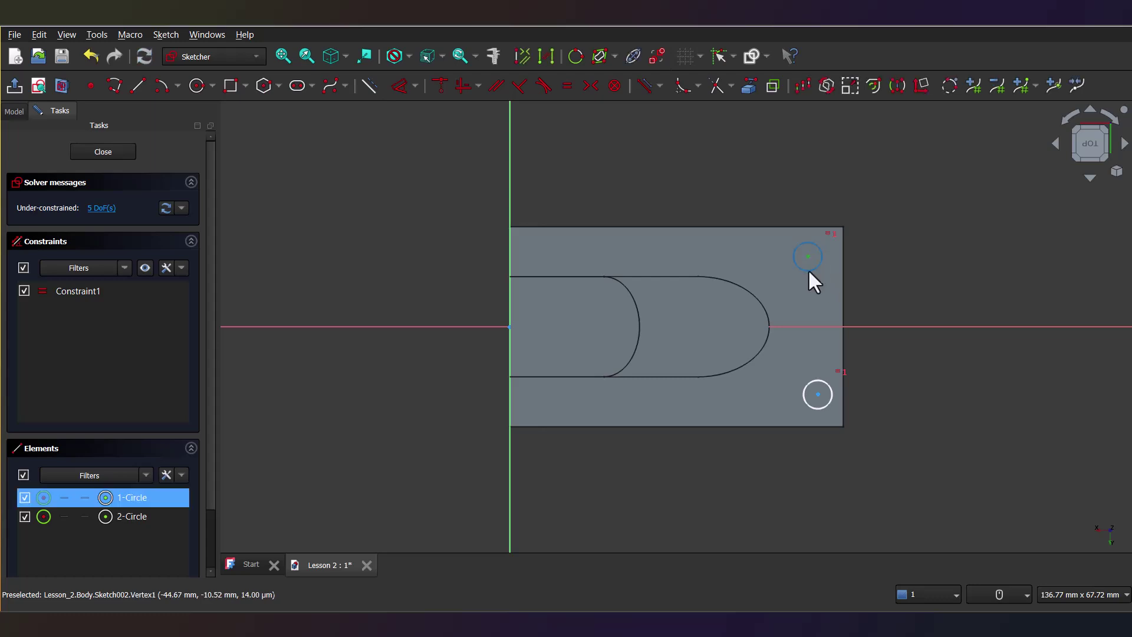
click(818, 395)
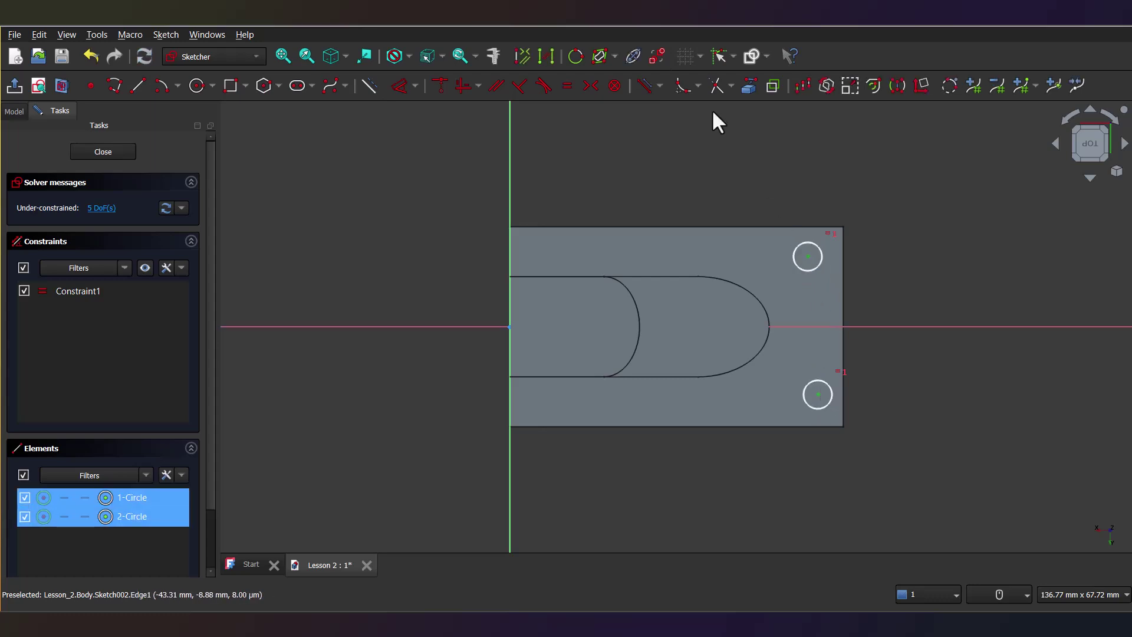
click(817, 330)
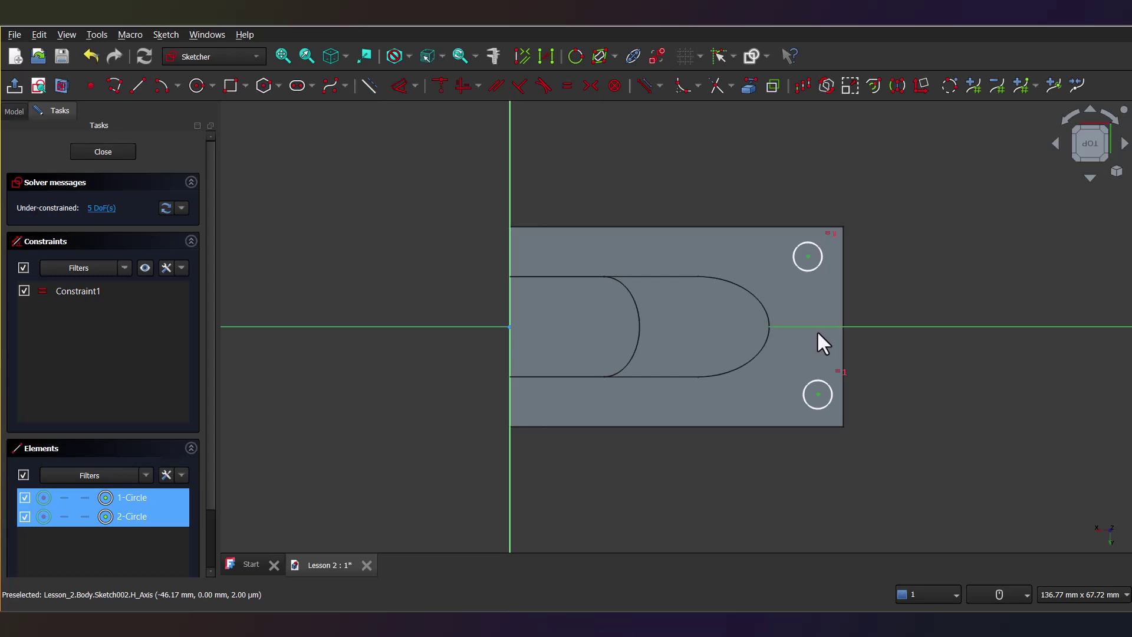
click(592, 87)
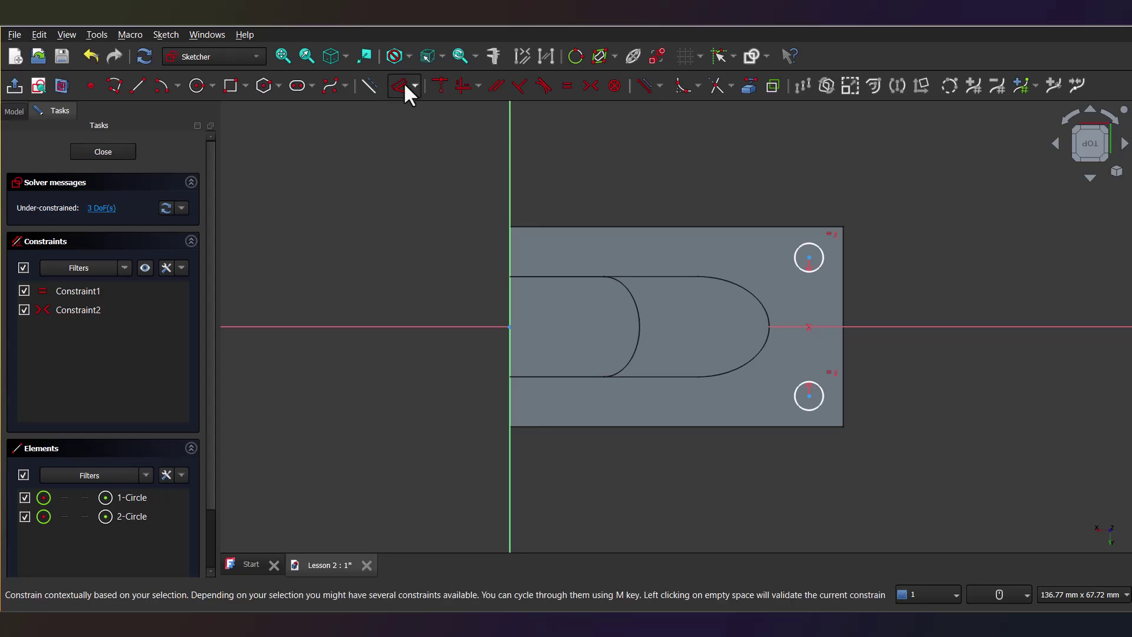
click(406, 87)
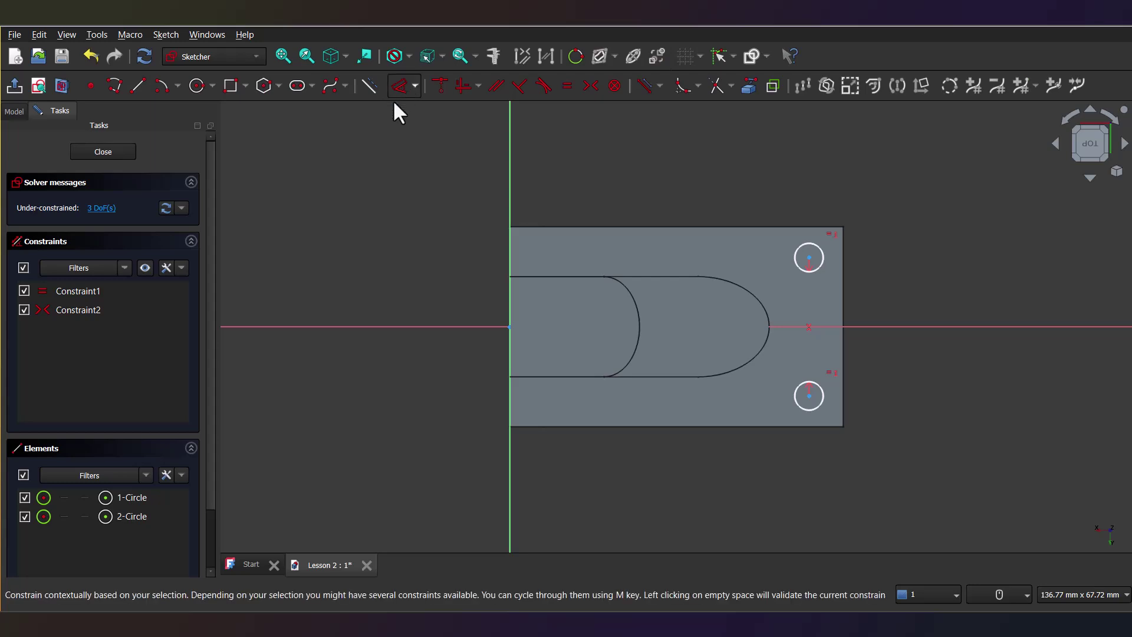
click(809, 259)
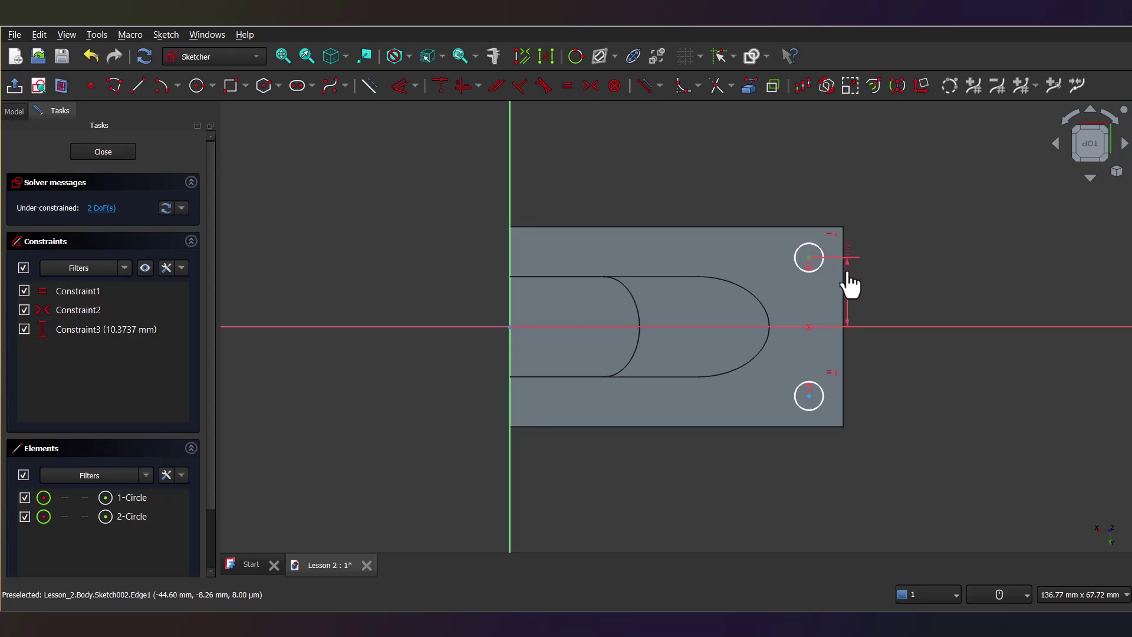
Remove the unwanted dimension and project the base's right edge into the sketch as external geometry
key(Escape)
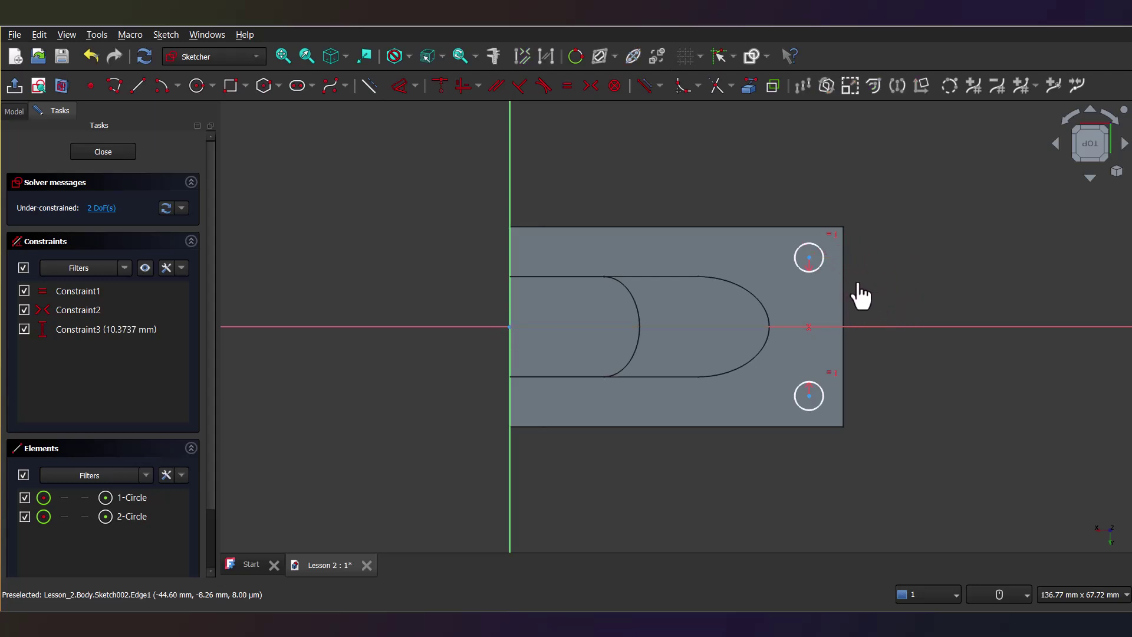
click(856, 326)
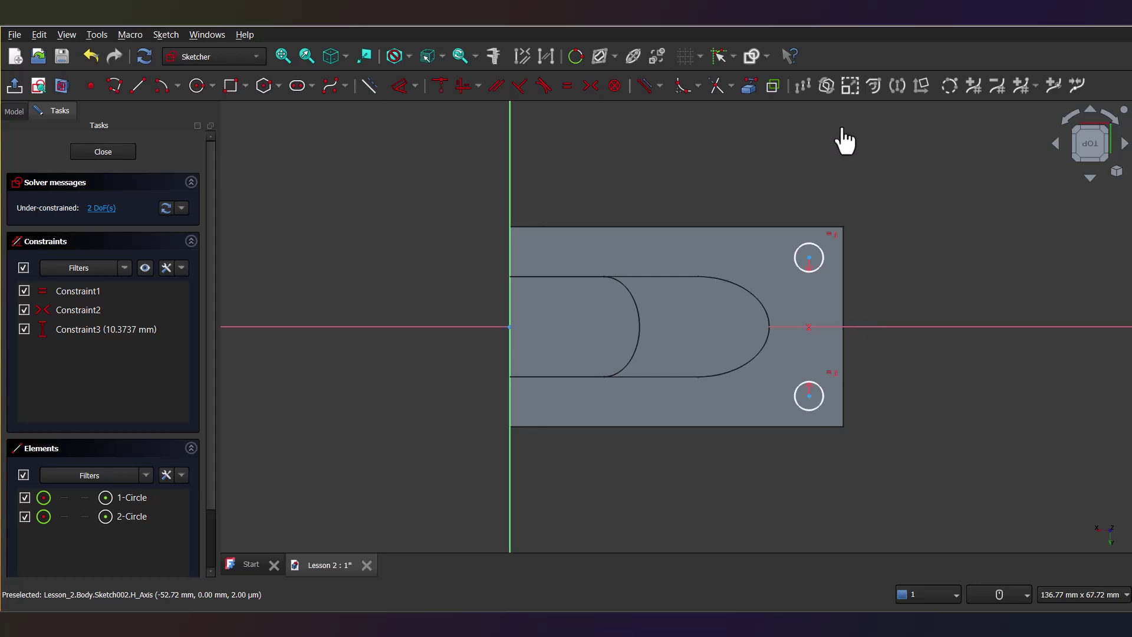
key(Delete)
click(750, 95)
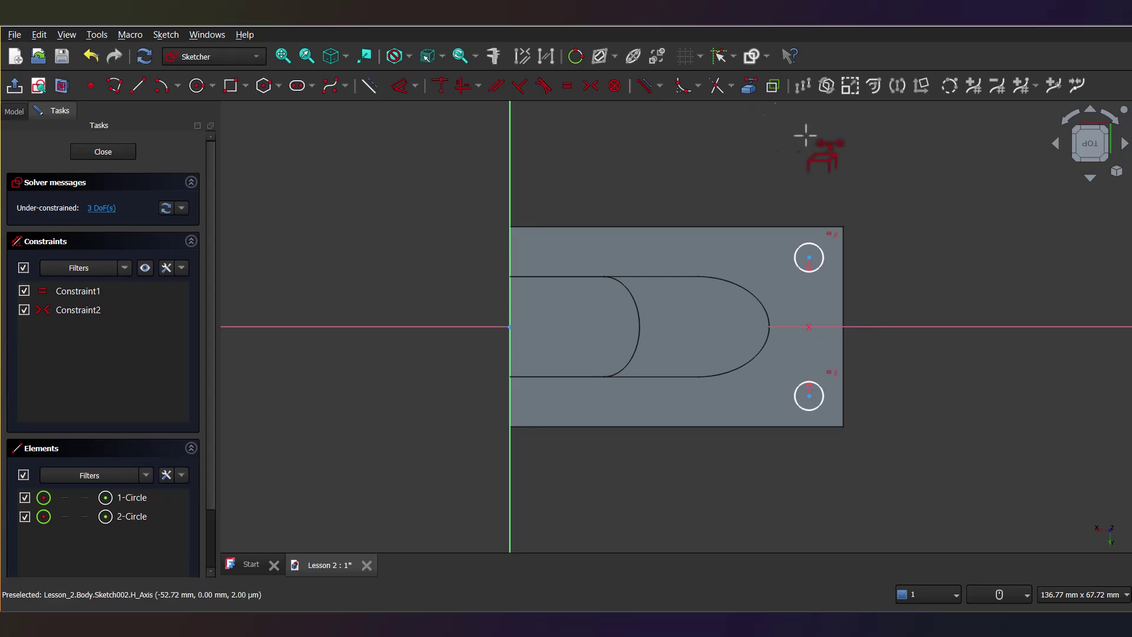
click(847, 294)
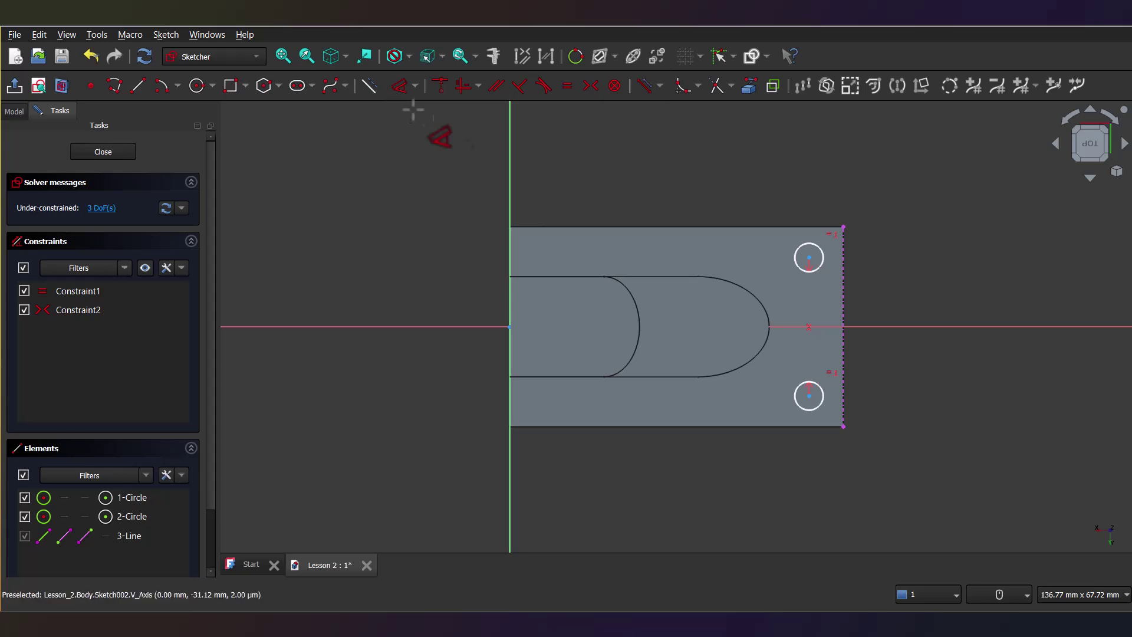
Constrain the upper circle's centre 5 mm from the projected right edge
click(810, 259)
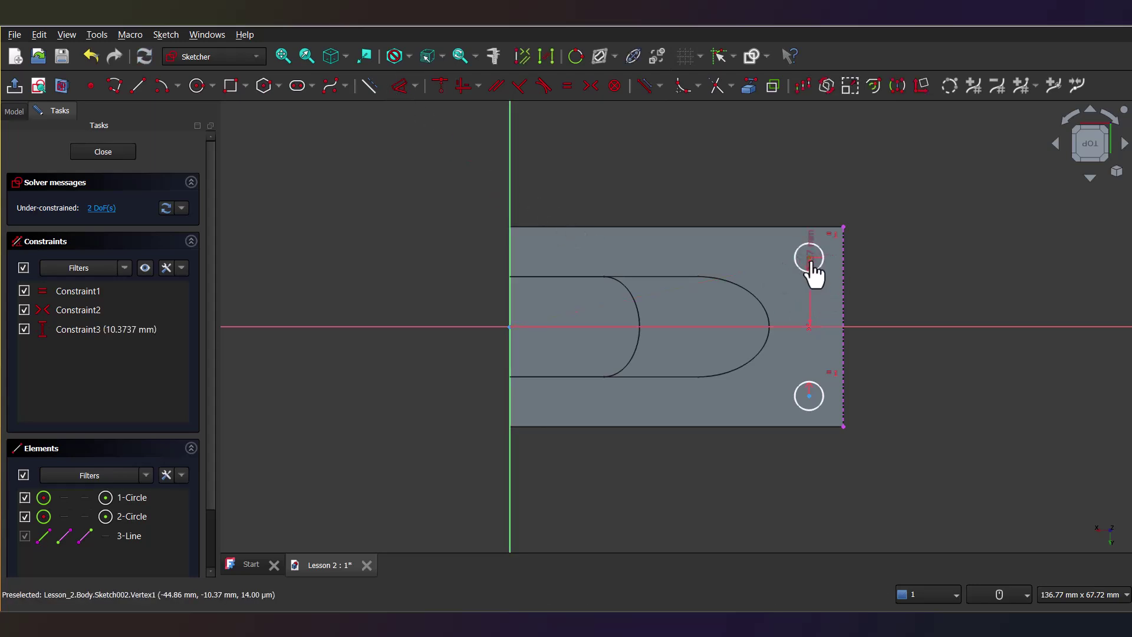
click(843, 265)
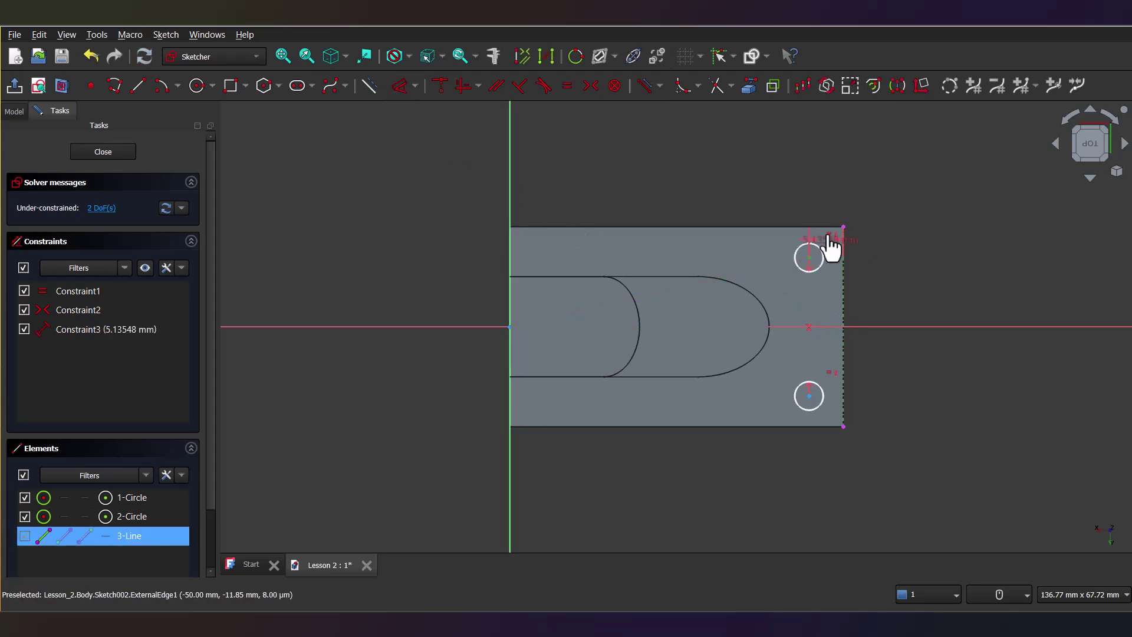
click(827, 191)
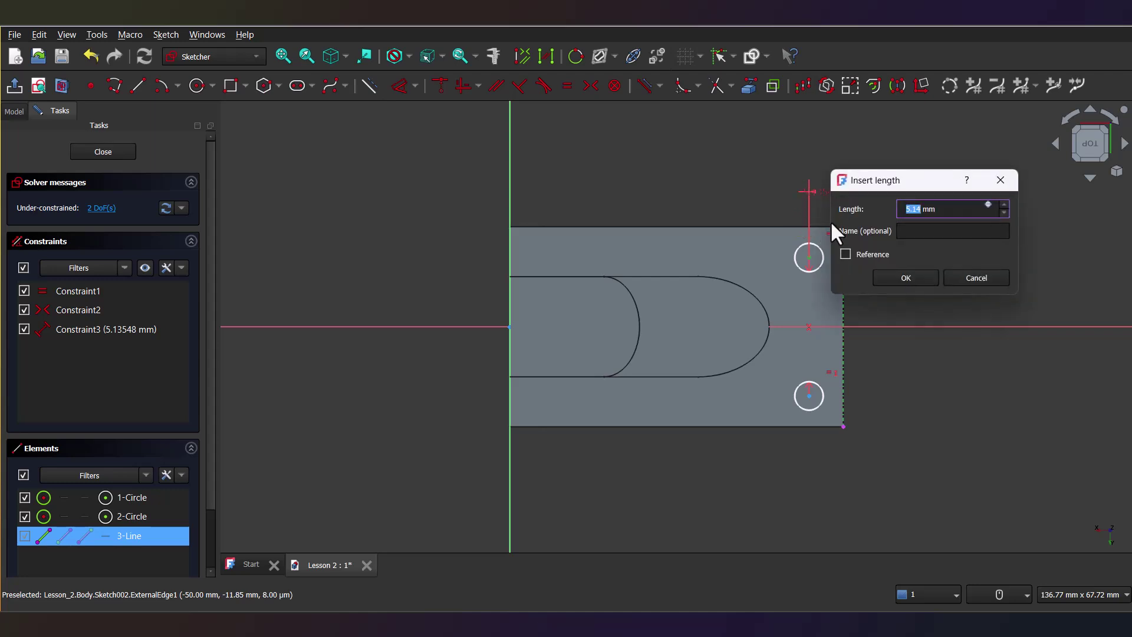
text(5)
key(Return)
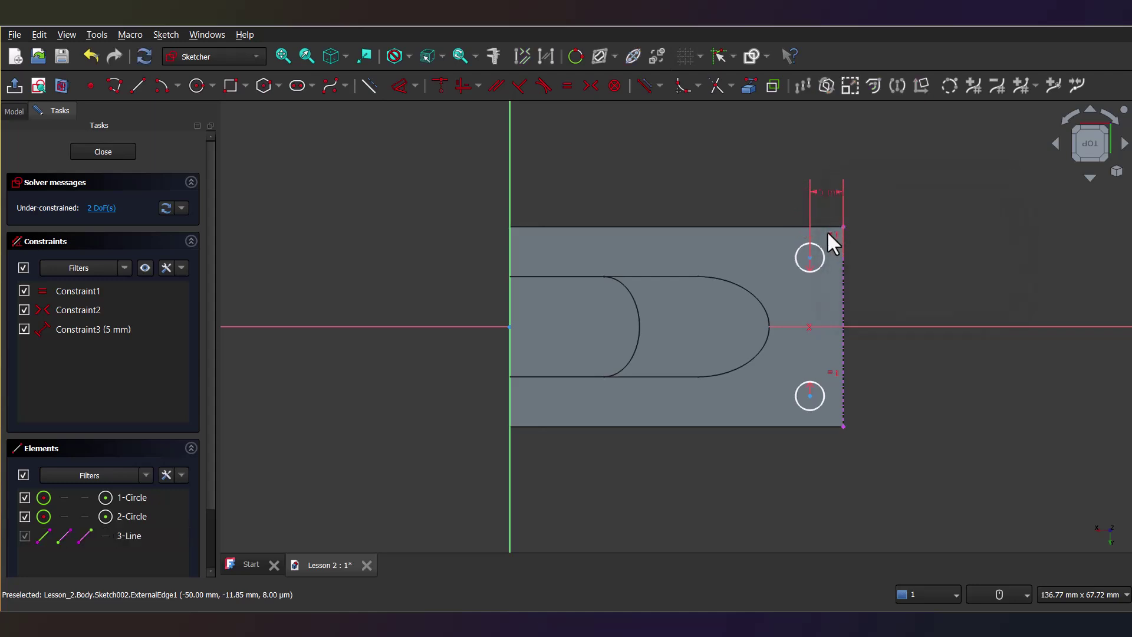
Set the spacing between the two circle centres to 20 mm
click(809, 257)
click(810, 396)
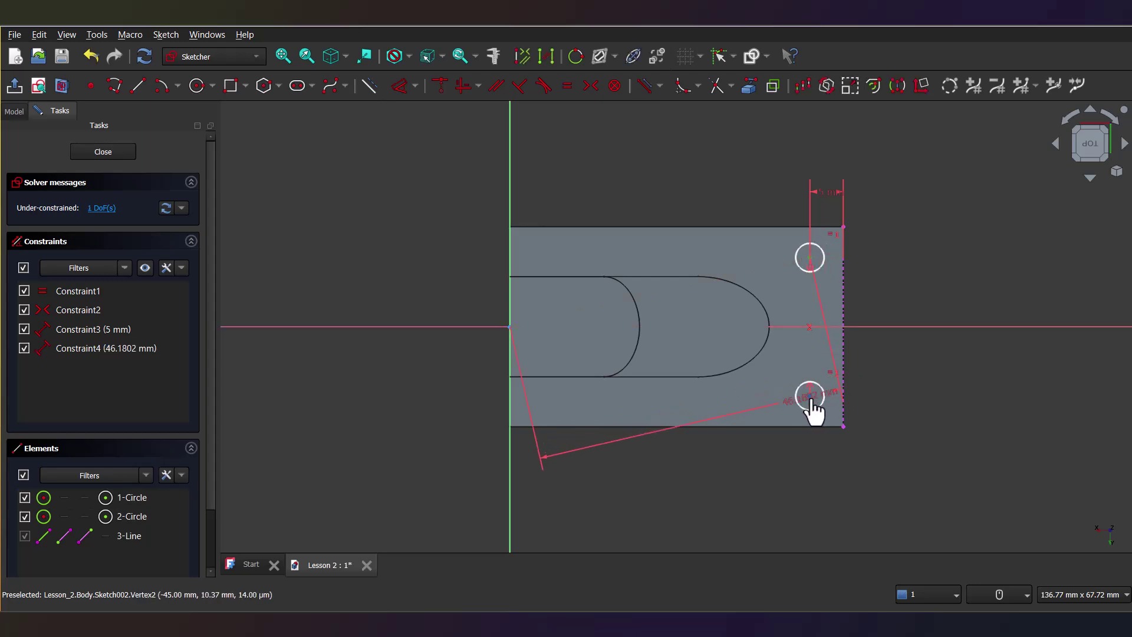
click(812, 400)
click(914, 328)
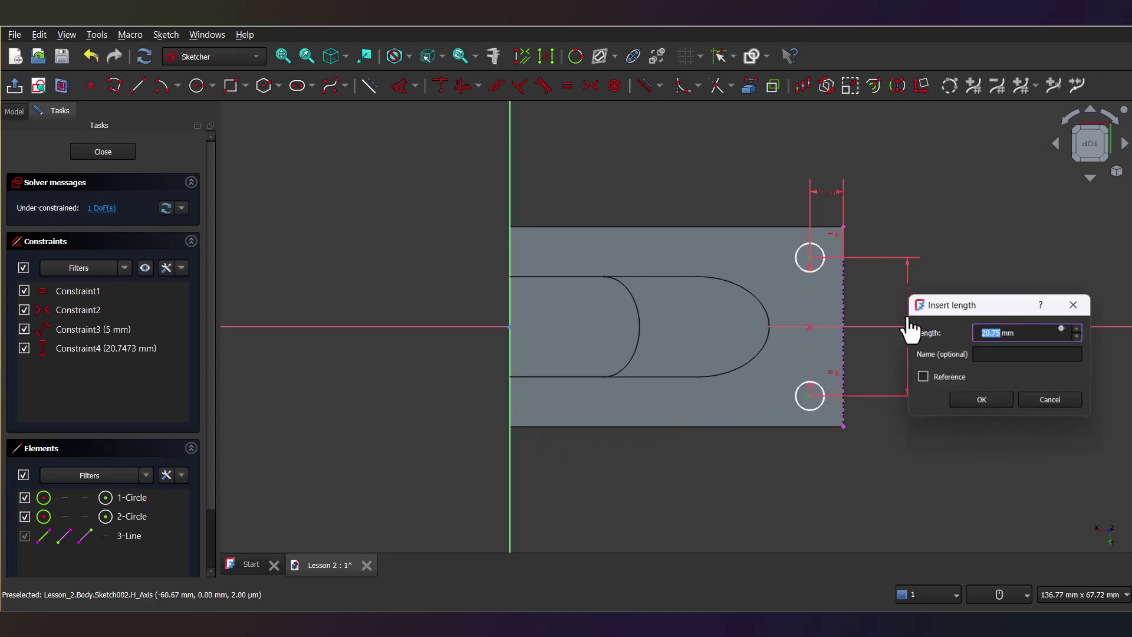
text(20)
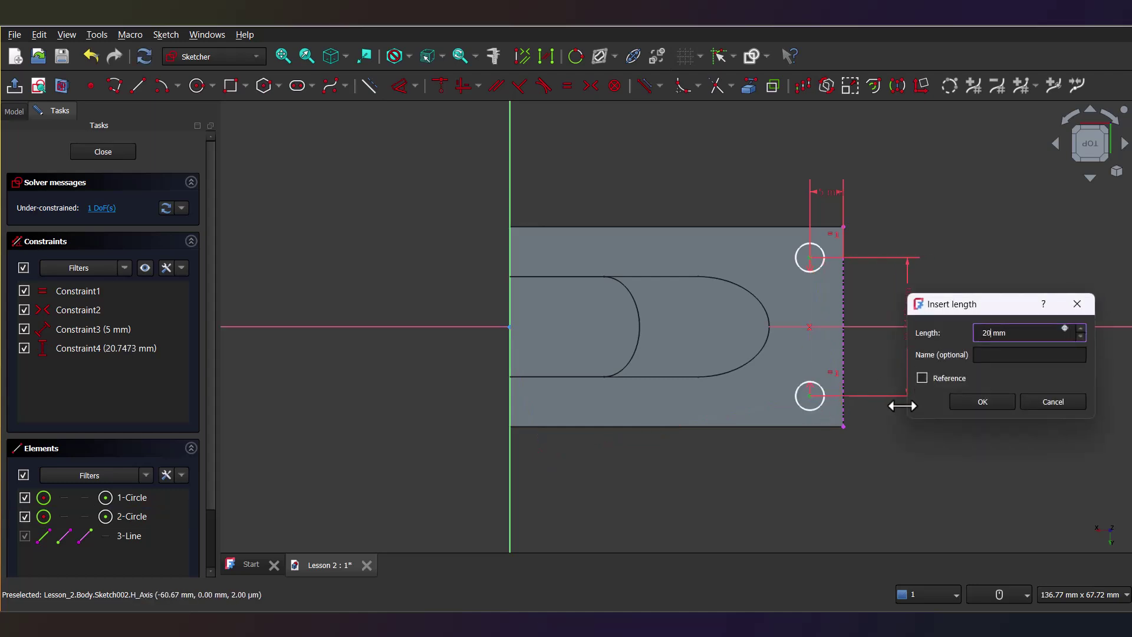
key(Return)
Give the upper circle a 5 mm diameter constraint
click(820, 270)
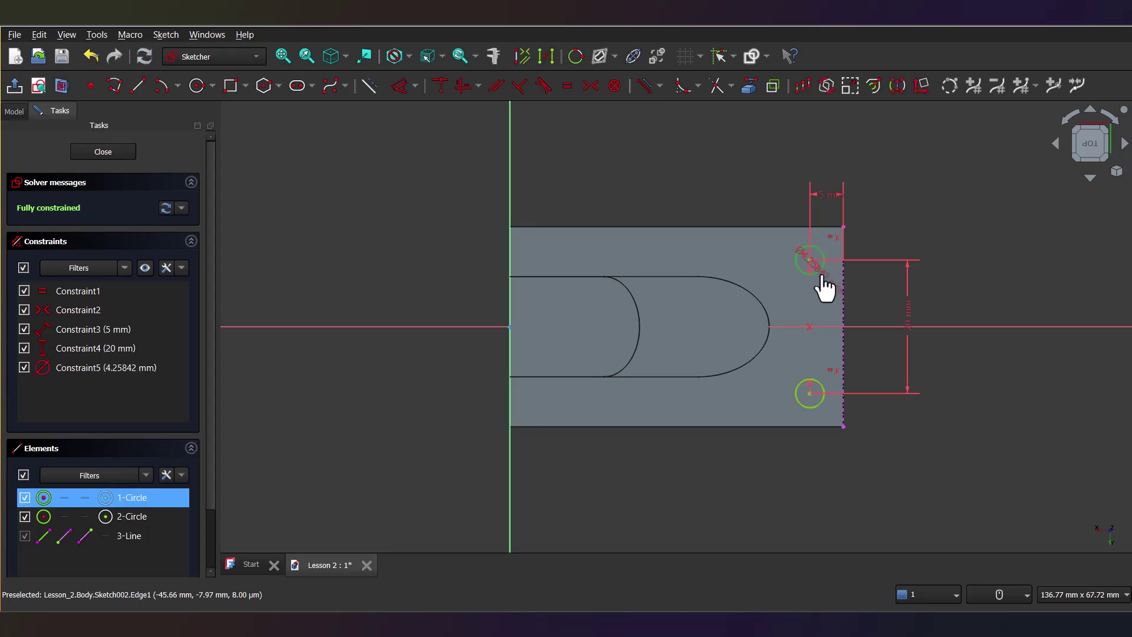
click(725, 204)
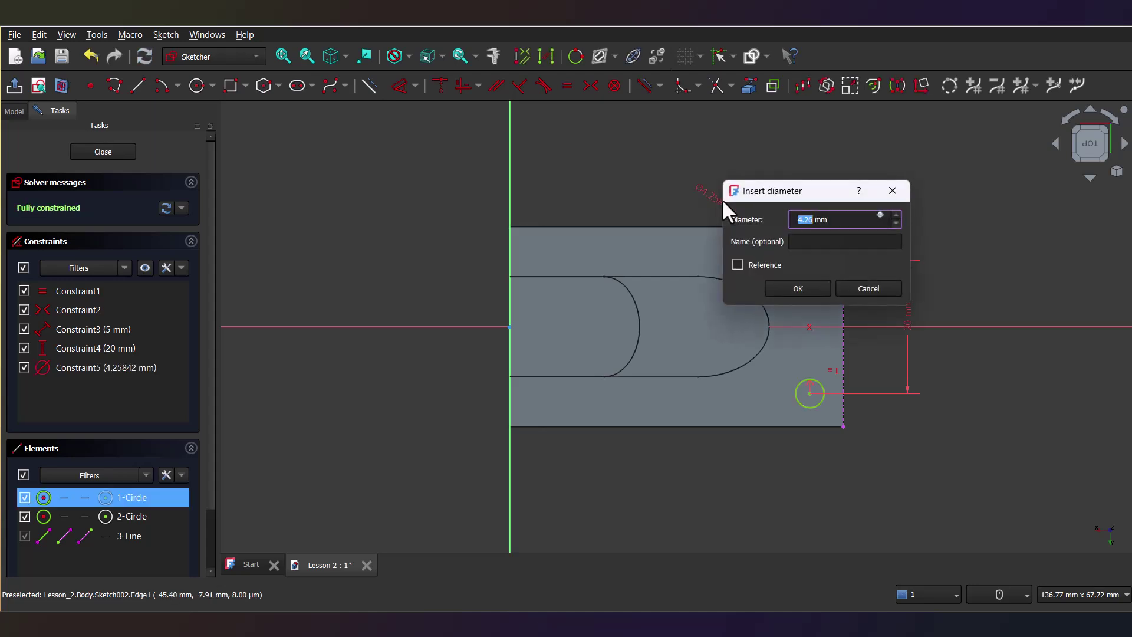
text(5)
key(Return)
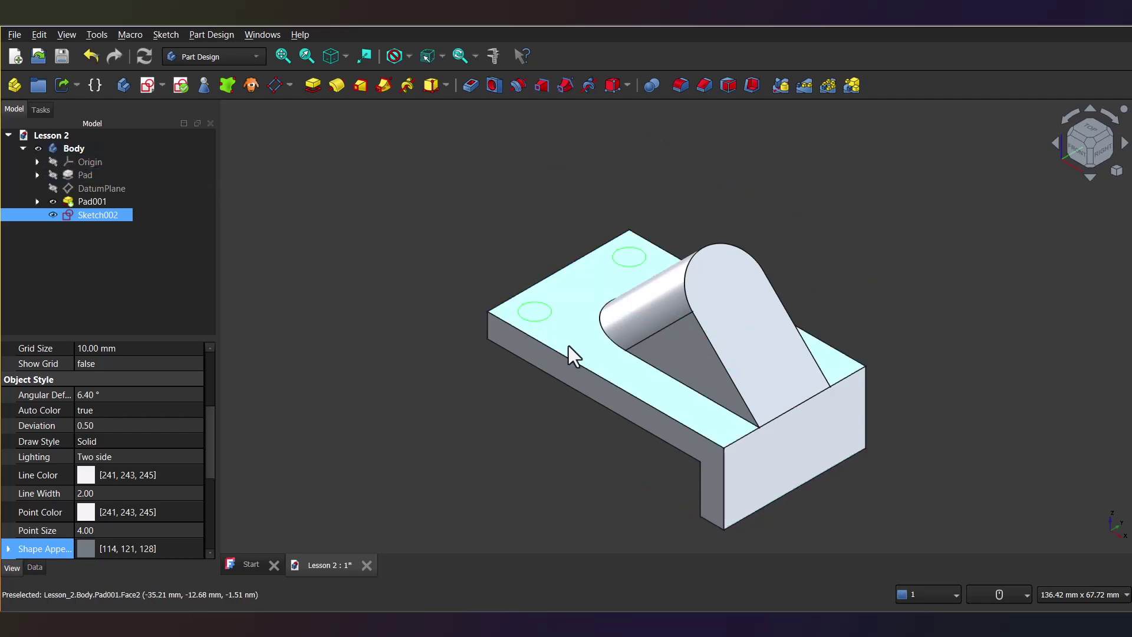
Pocket the two Ø5 mm circles with type Through all to drill the base plate
click(472, 86)
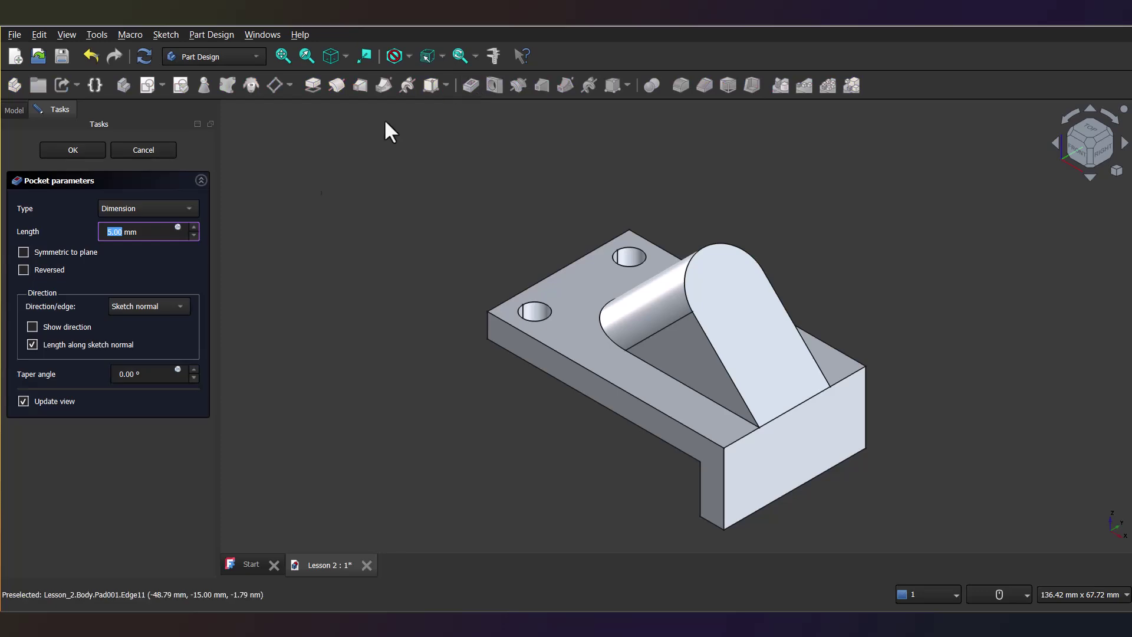
click(188, 209)
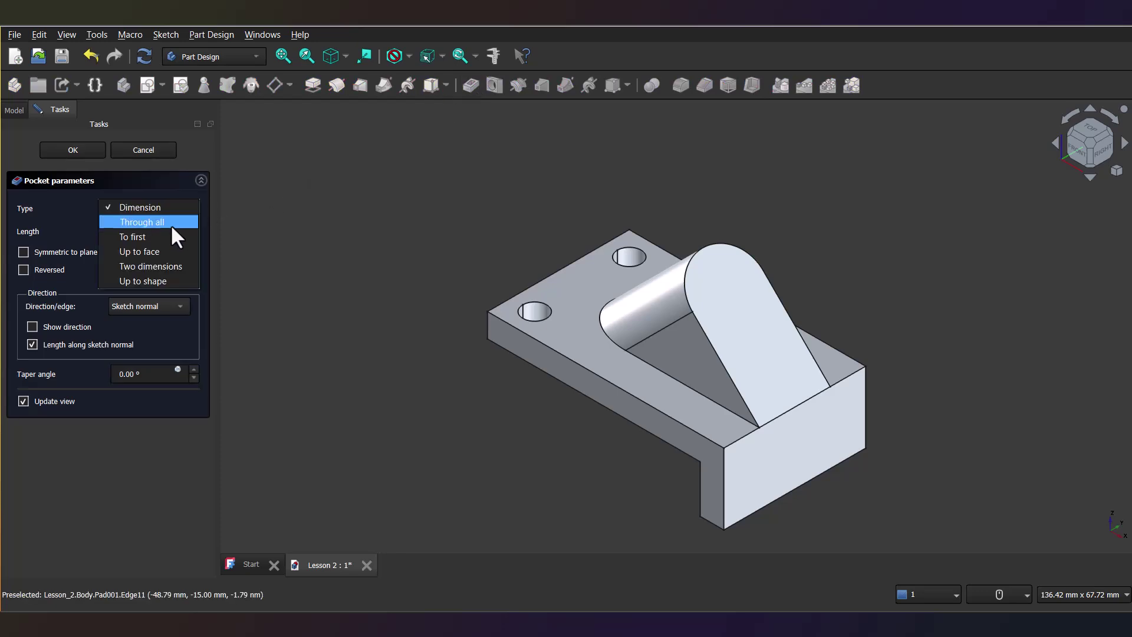
click(172, 224)
click(98, 151)
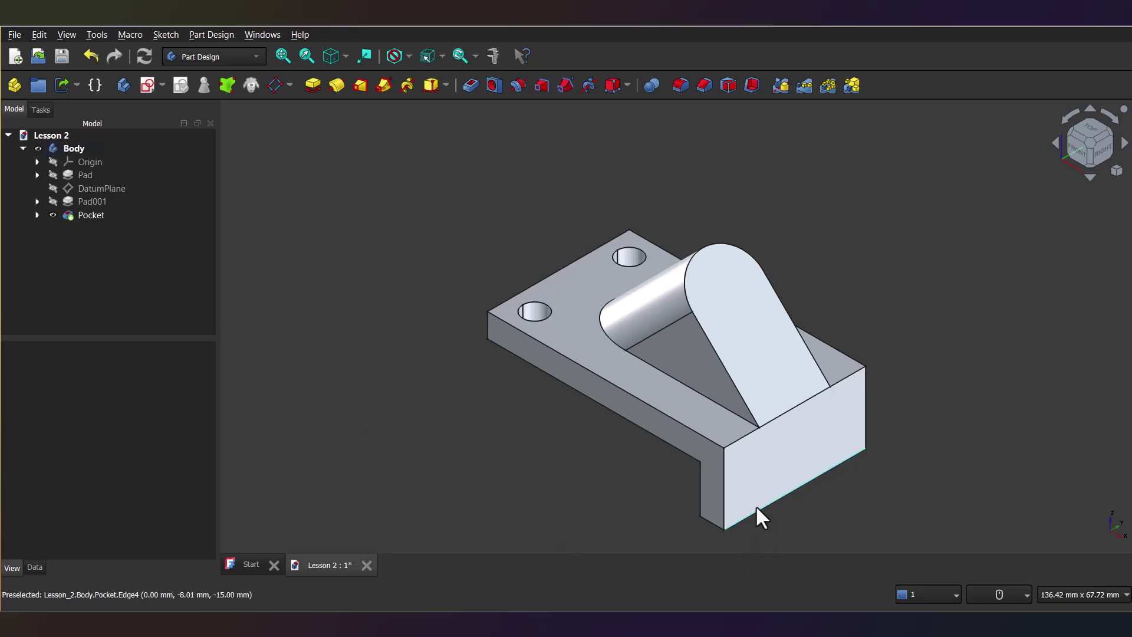
click(738, 481)
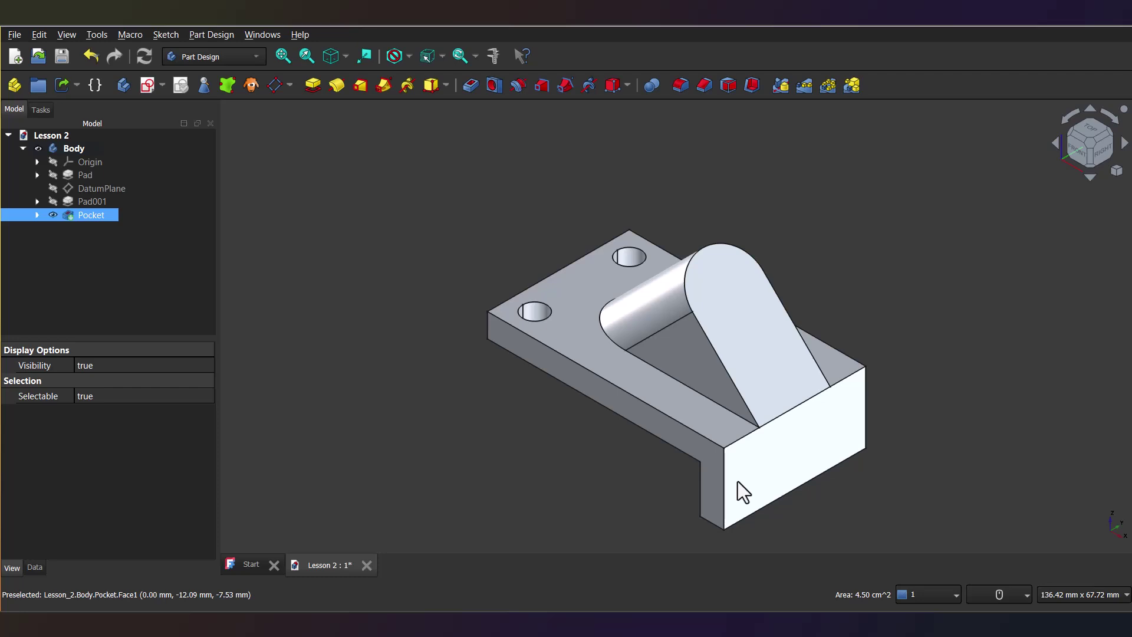
Create a sketch on the bracket's end face and draw two circles in the upper and lower areas
click(148, 85)
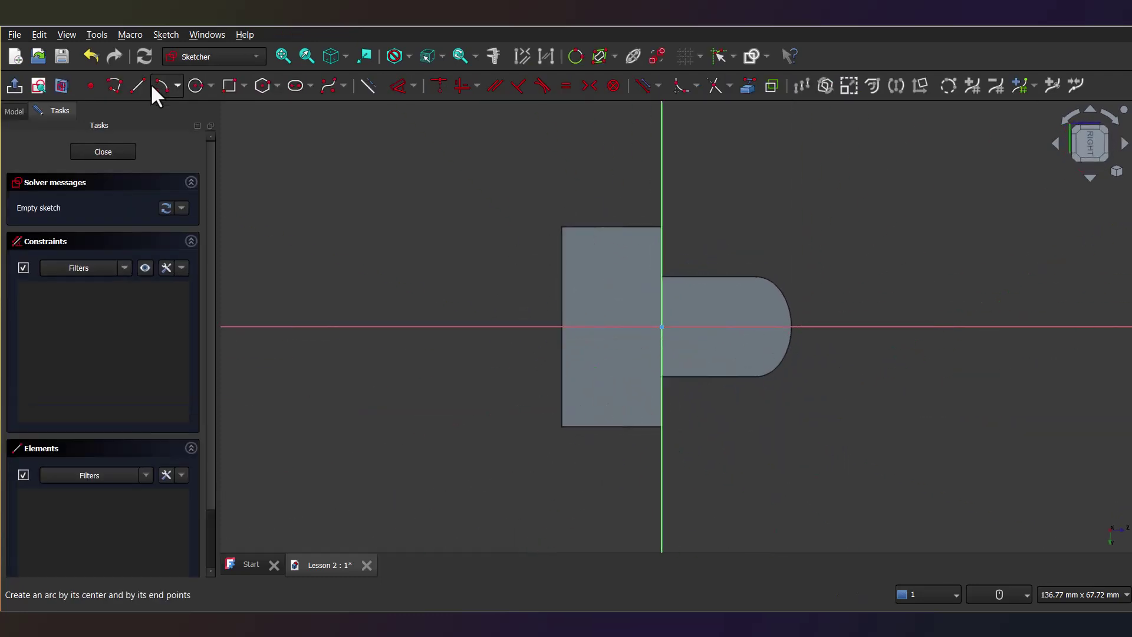
click(195, 86)
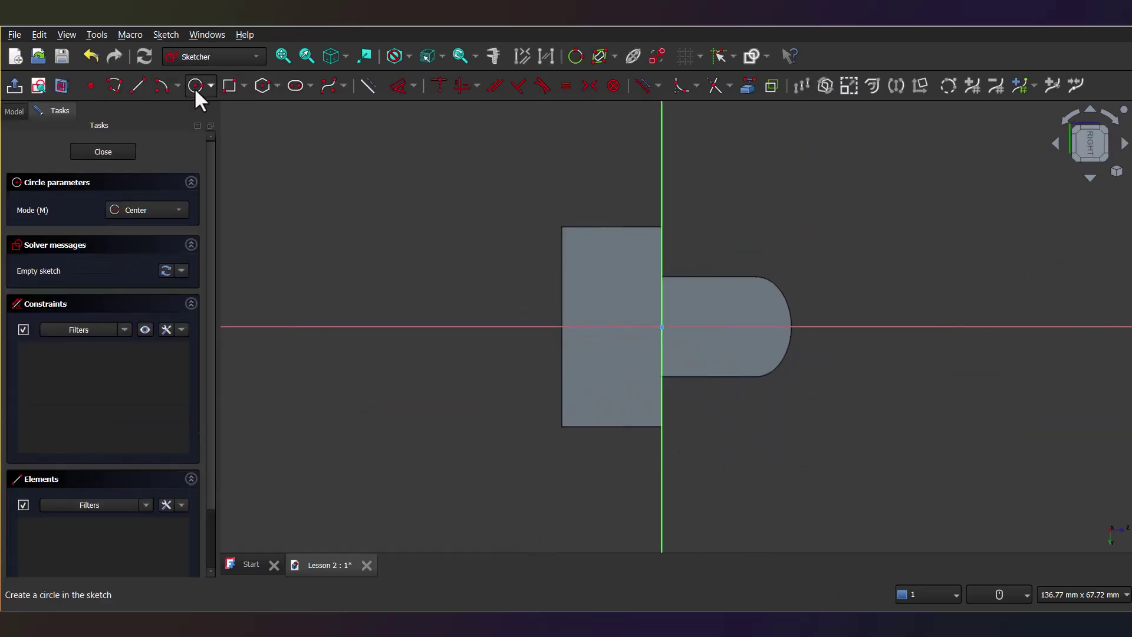
click(594, 253)
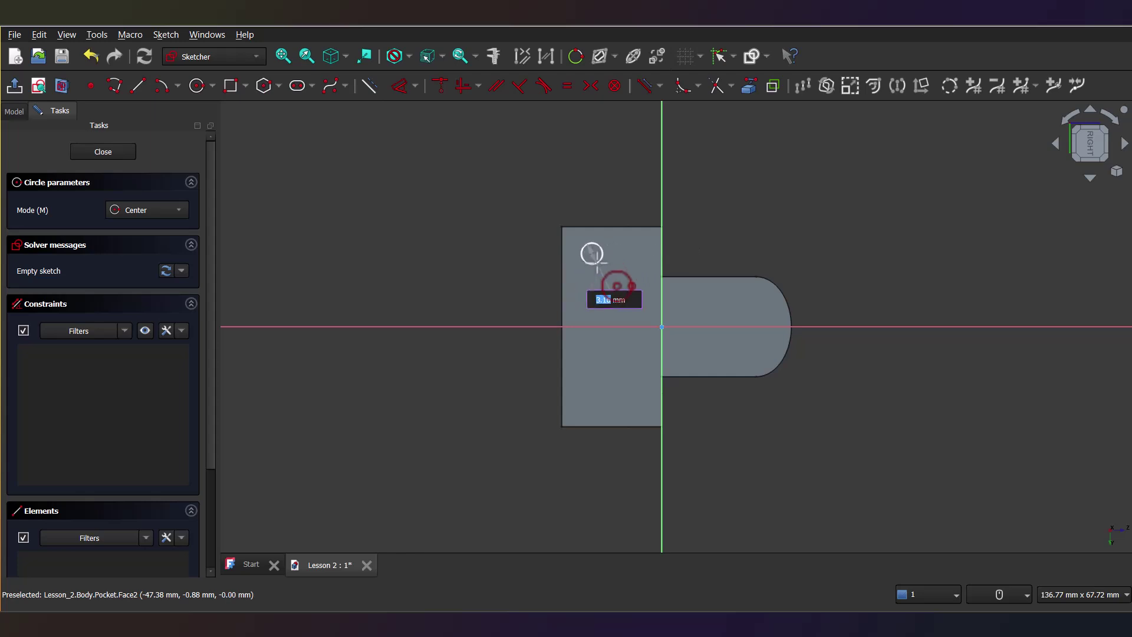
click(600, 267)
click(587, 392)
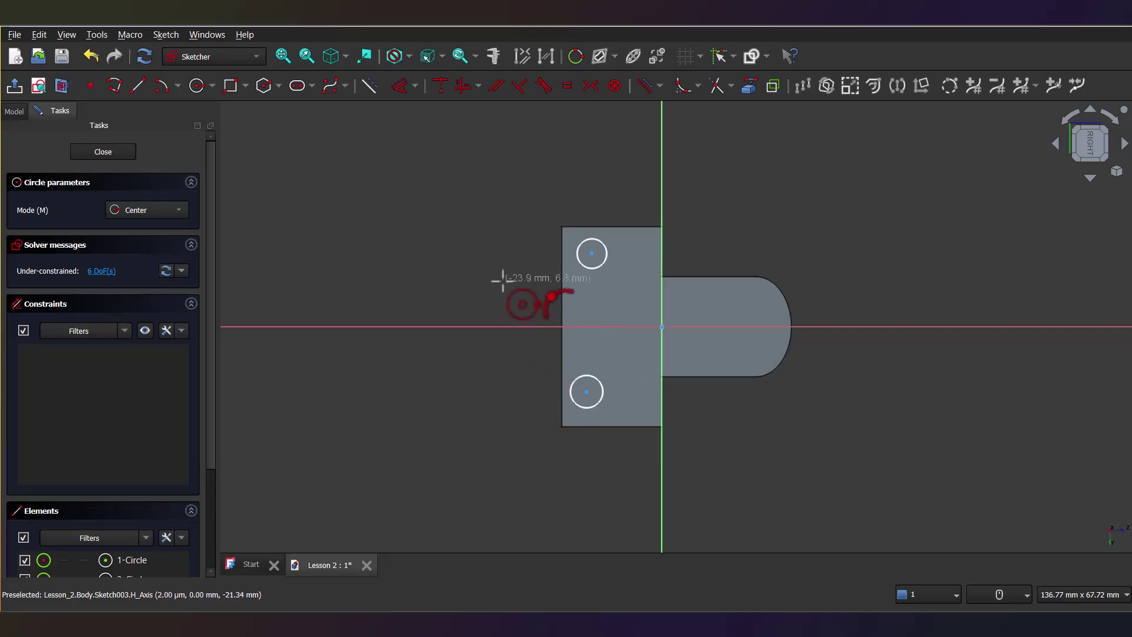
key(Escape)
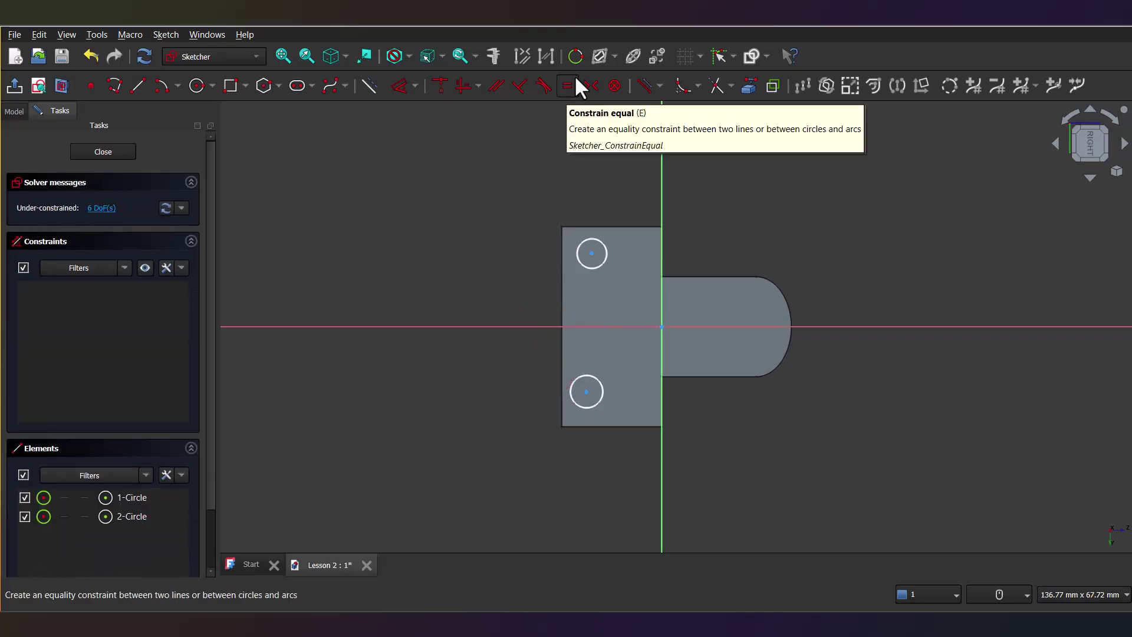
Make the two circles equal and their centres symmetric about the horizontal axis
click(607, 266)
key(e)
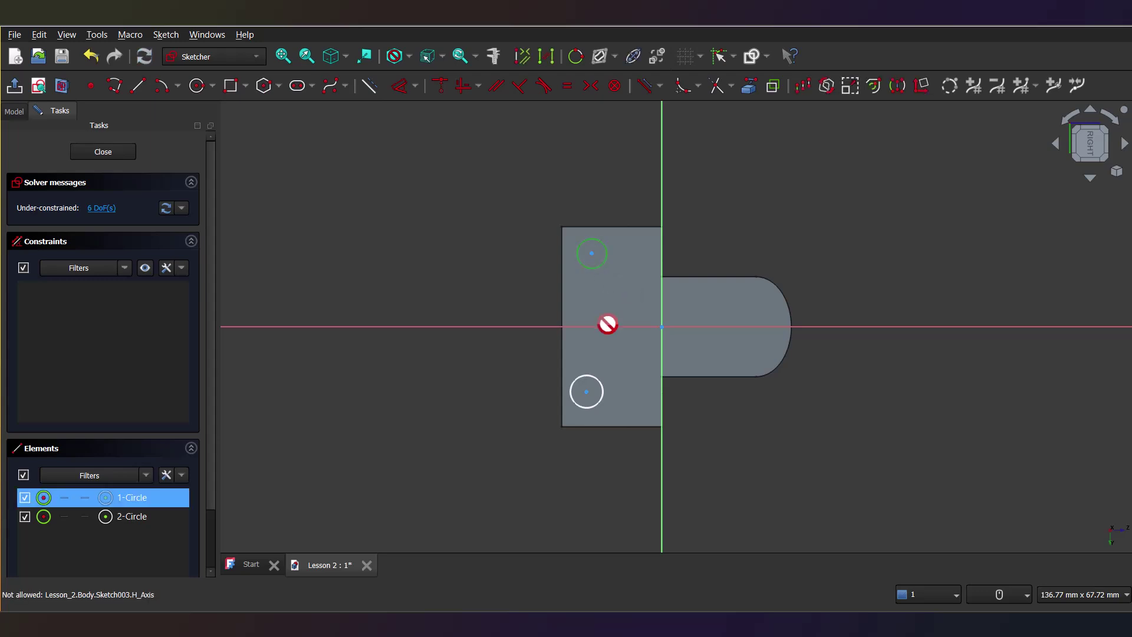
click(602, 394)
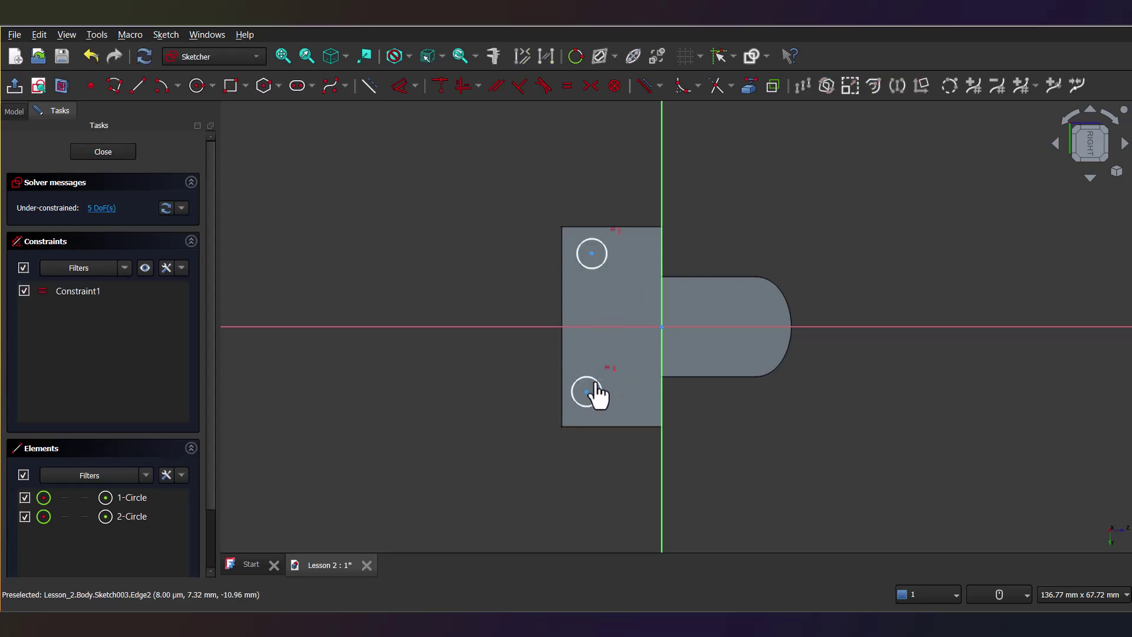
key(Escape)
click(591, 254)
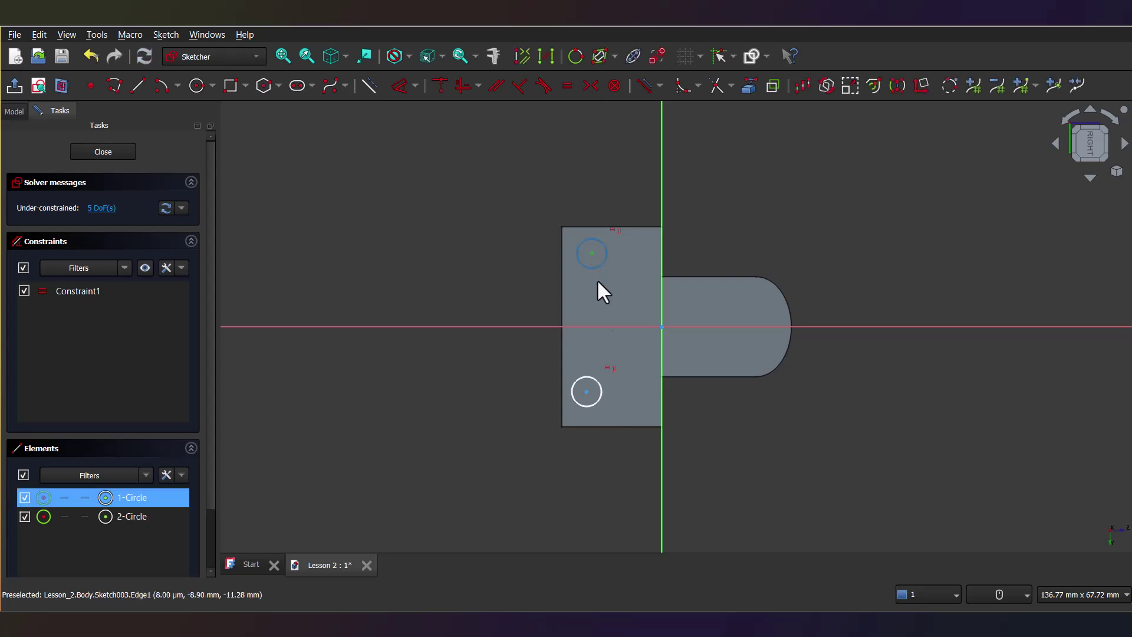
click(587, 394)
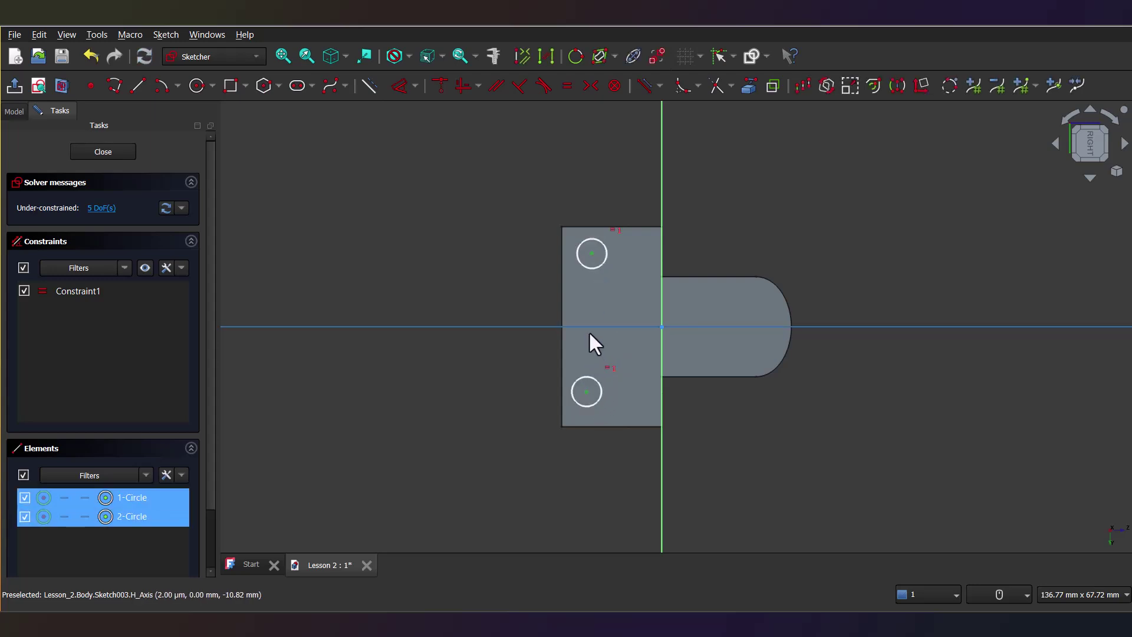
click(589, 86)
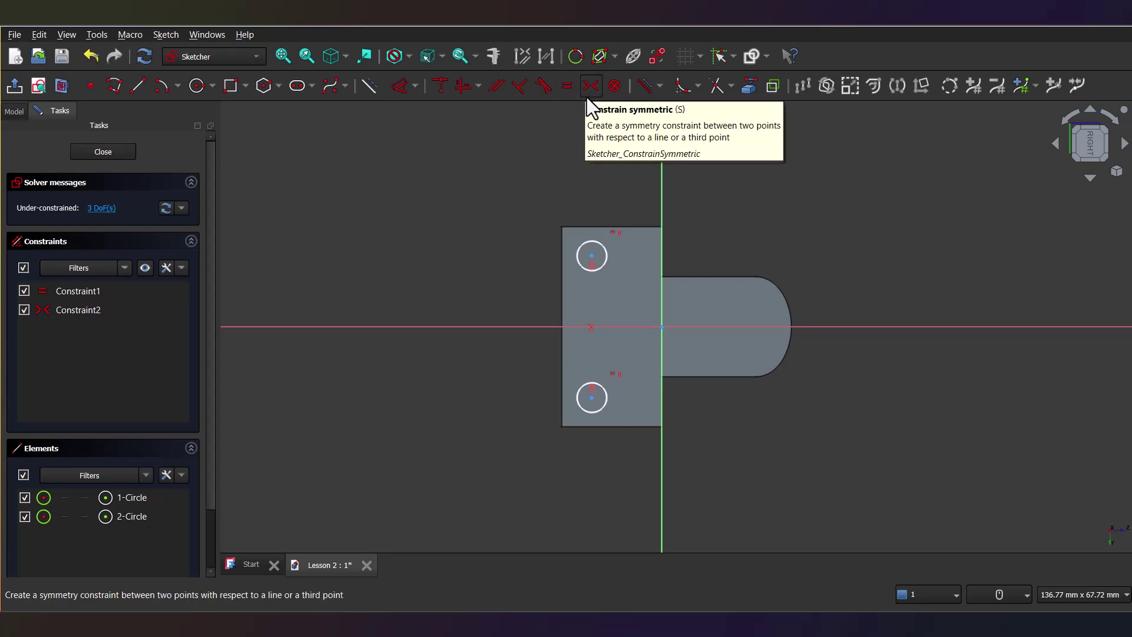
Set the vertical distance between the two circle centres to 20 mm
click(401, 86)
click(591, 257)
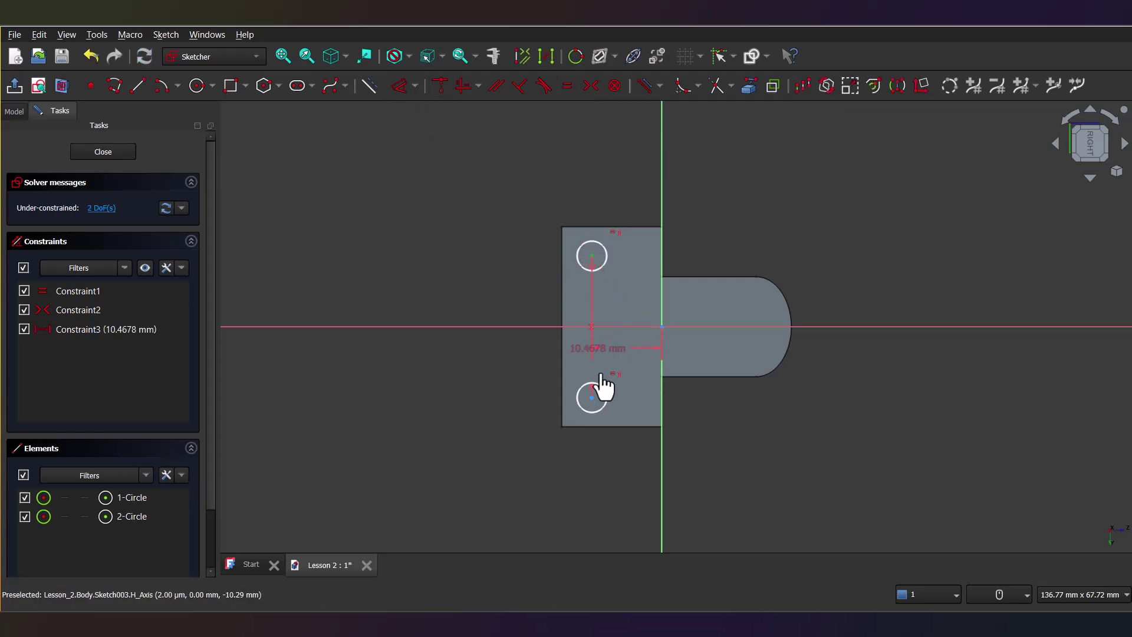
click(592, 399)
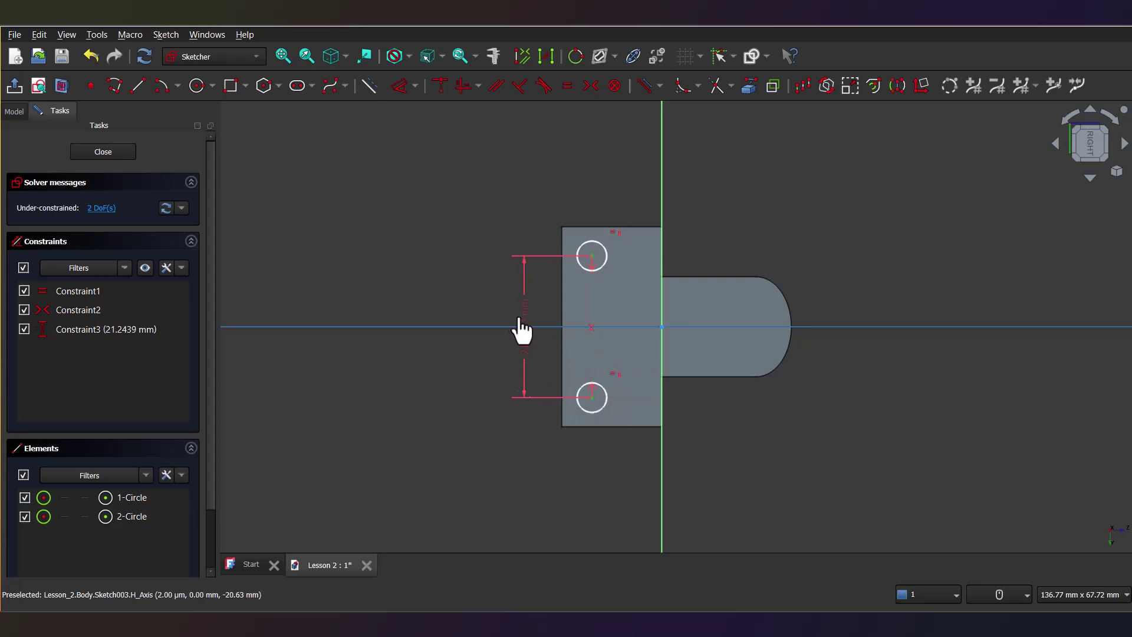
click(518, 329)
text(2)
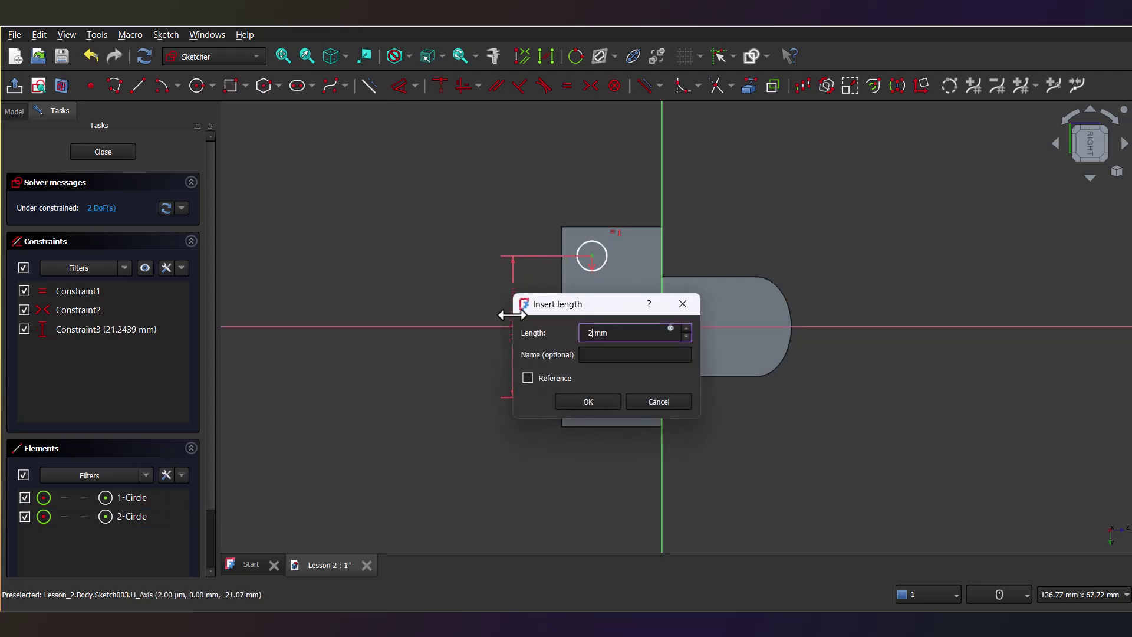
text(0)
key(Return)
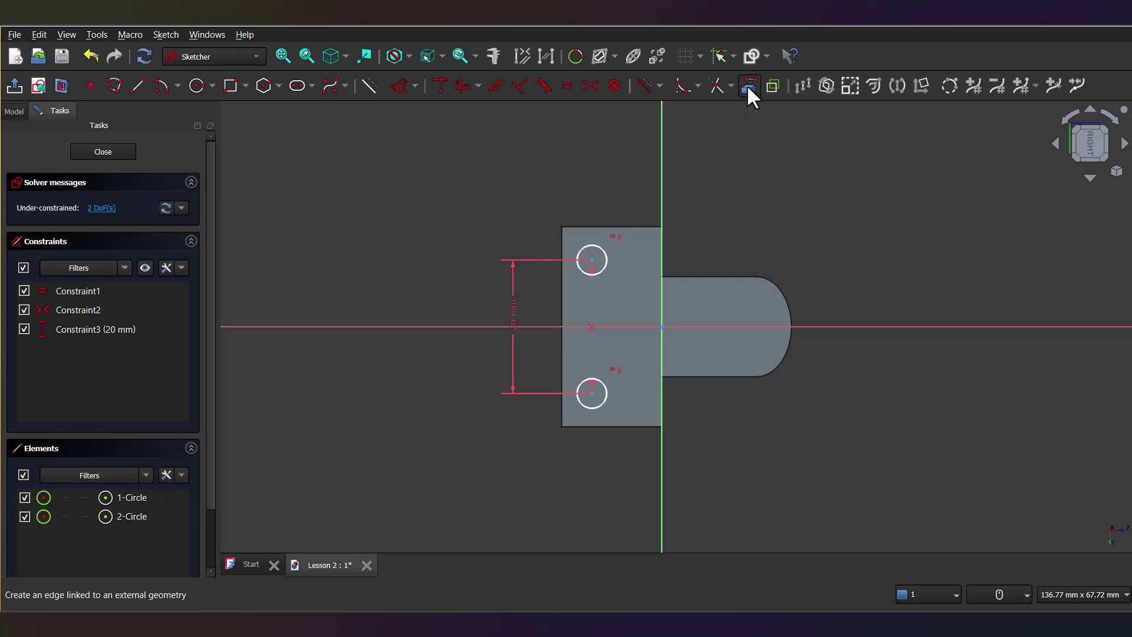
Project the rectangle's left edge and constrain the lower circle's centre 5 mm from it
click(749, 85)
click(561, 322)
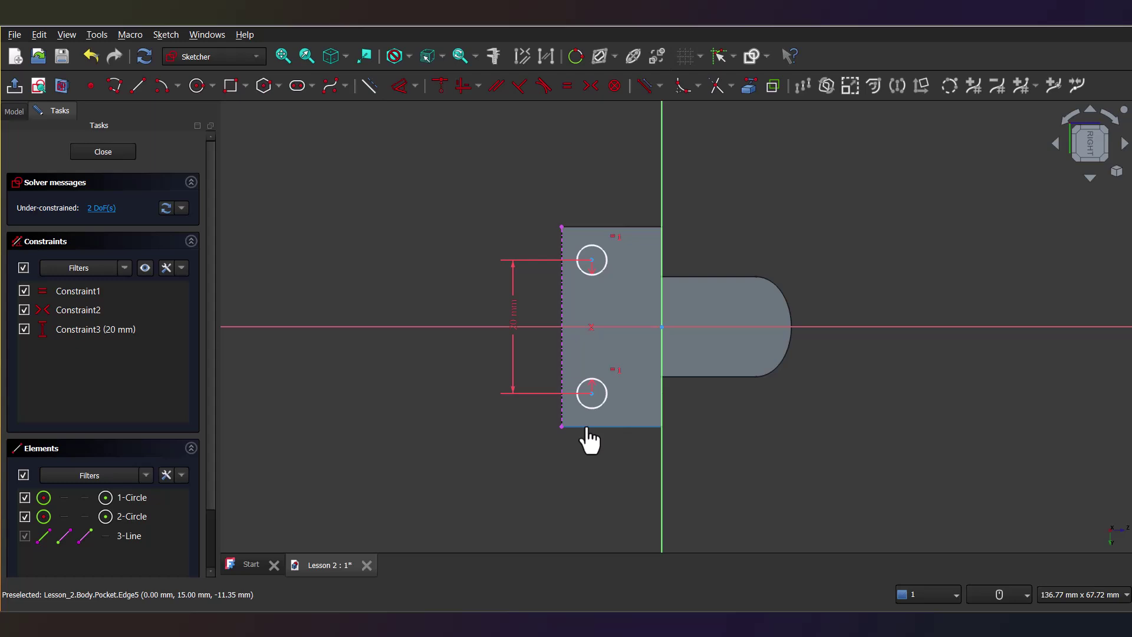
click(399, 88)
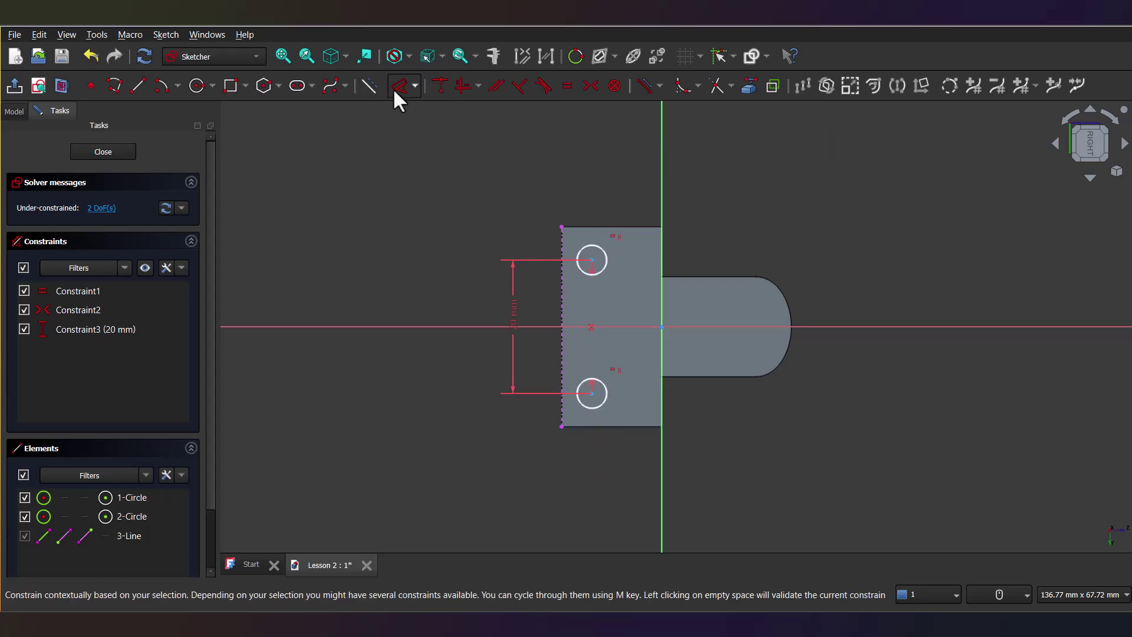
click(592, 394)
click(563, 414)
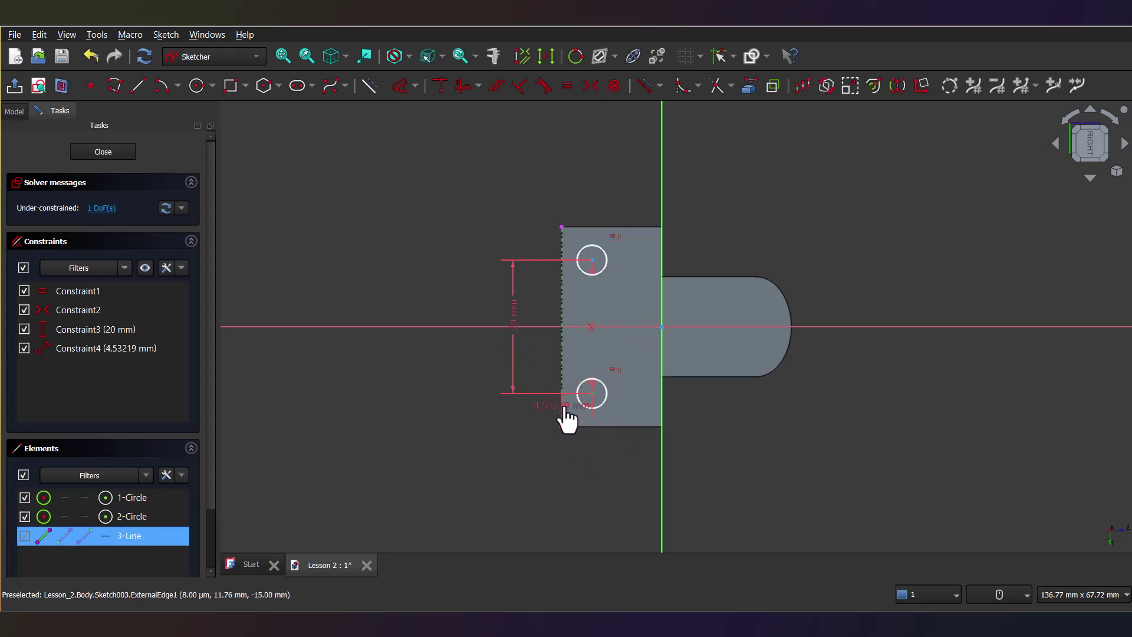
click(578, 485)
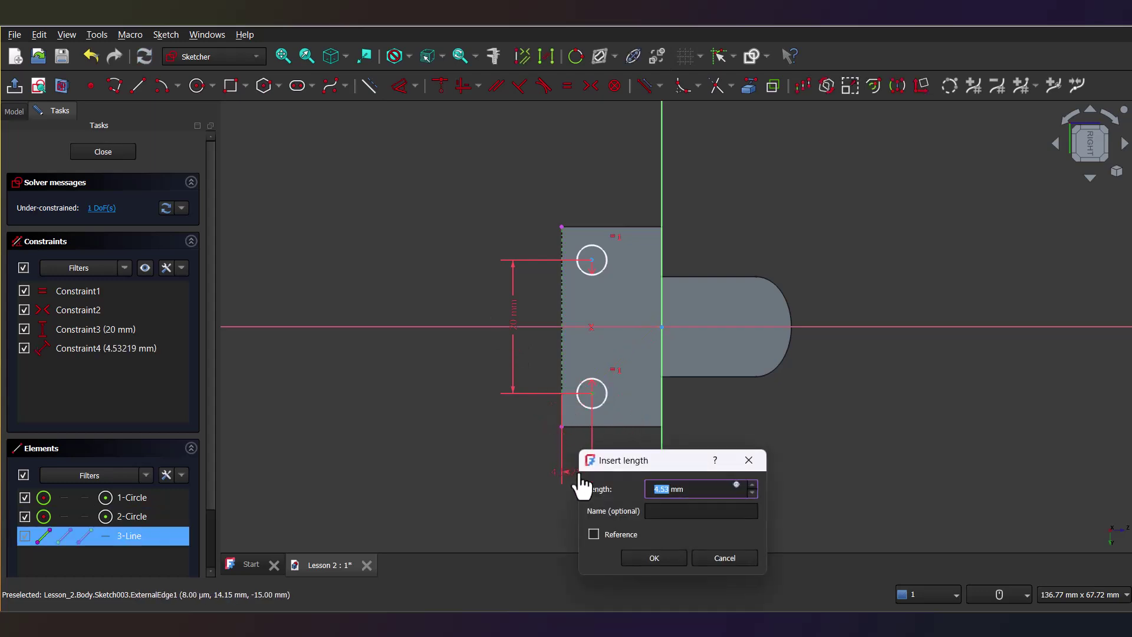
text(5)
key(Return)
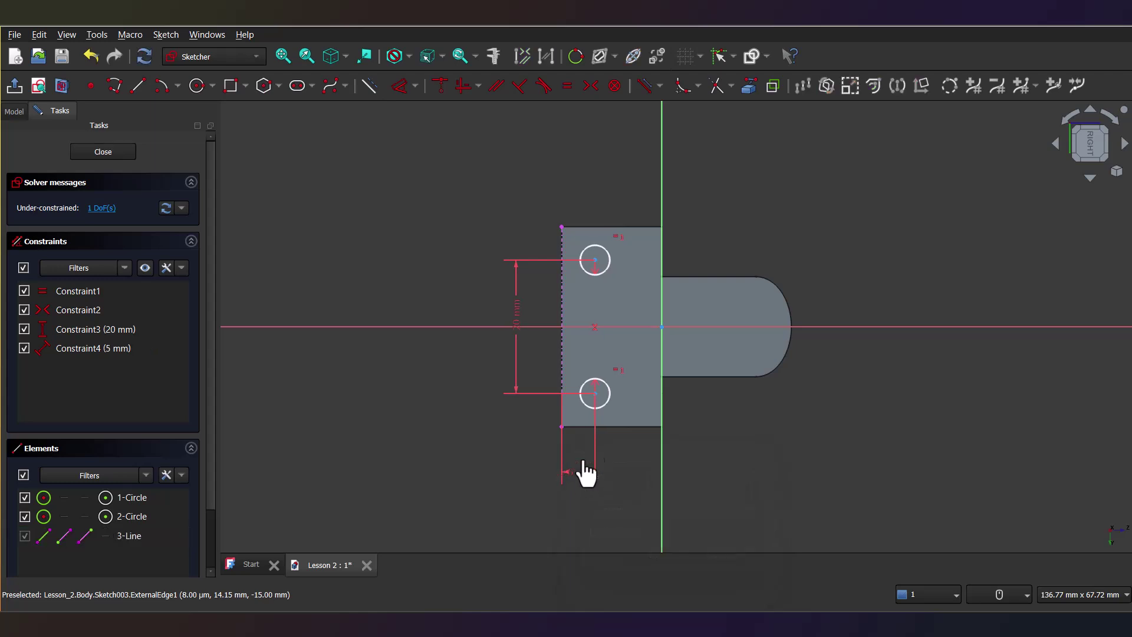
Give the upper circle a 5 mm diameter
click(596, 259)
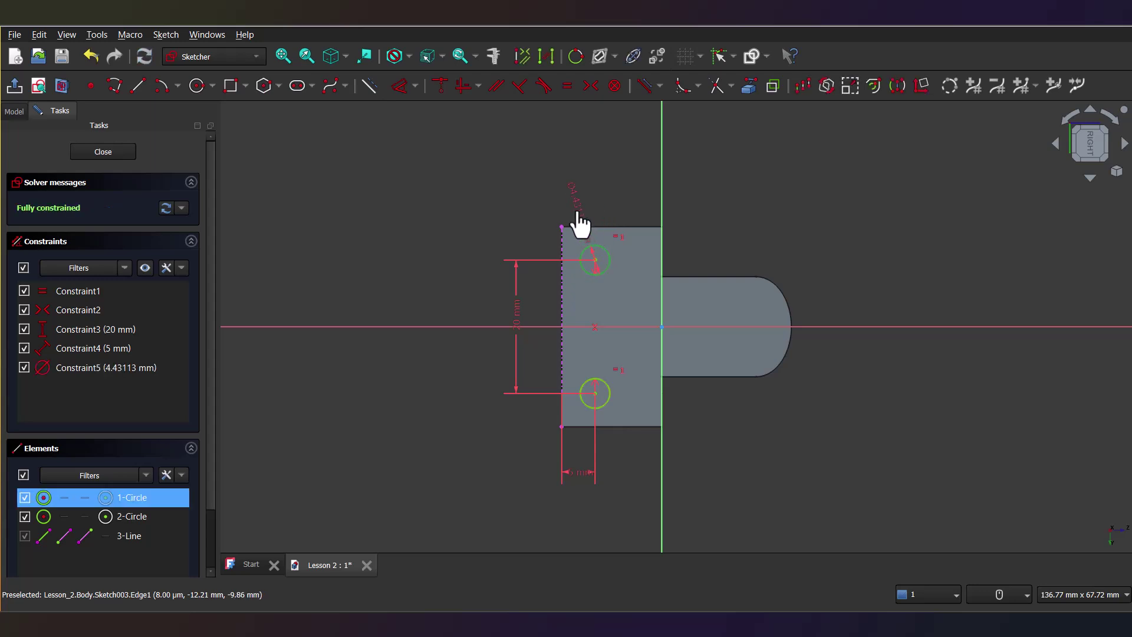
text(ko)
text(5)
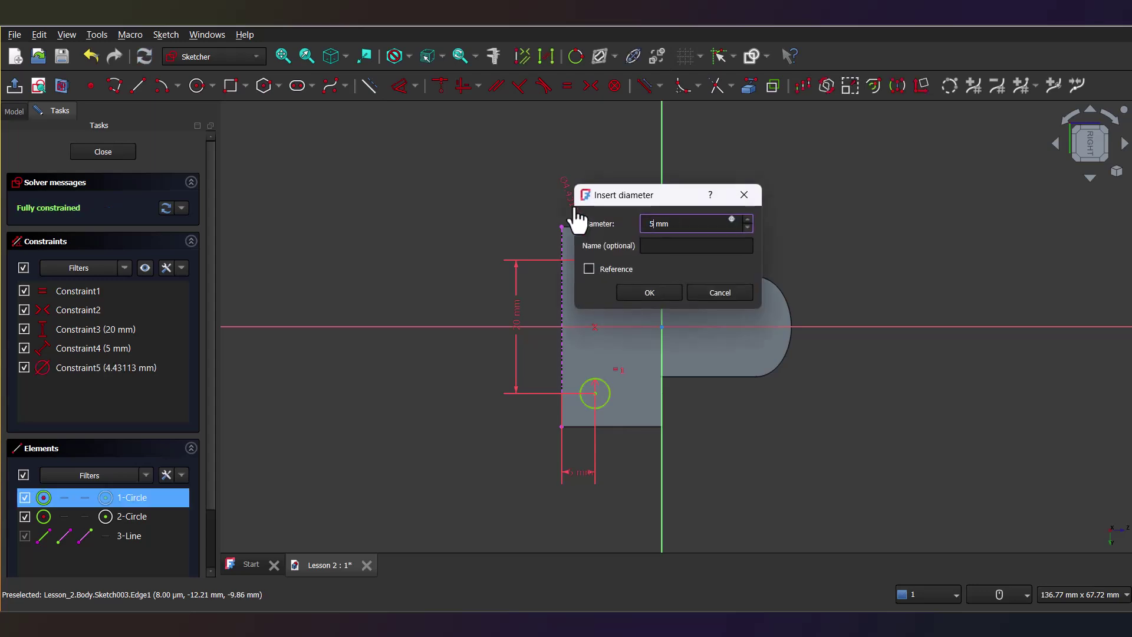
key(Return)
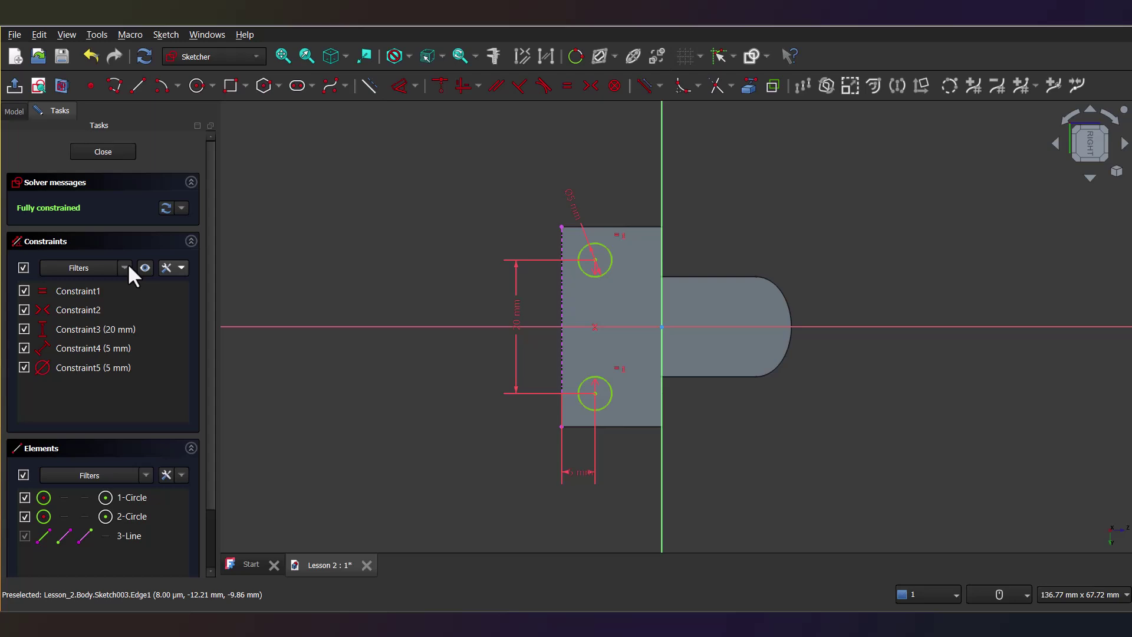
Close the end-face sketch and pocket its two circles Through all
click(115, 157)
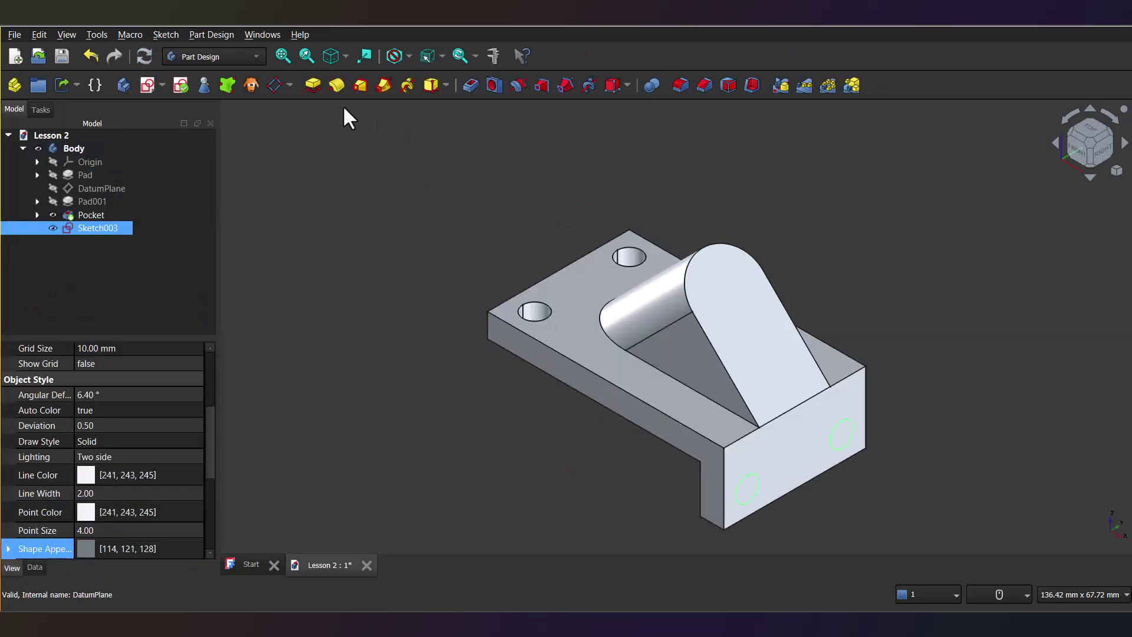
click(470, 85)
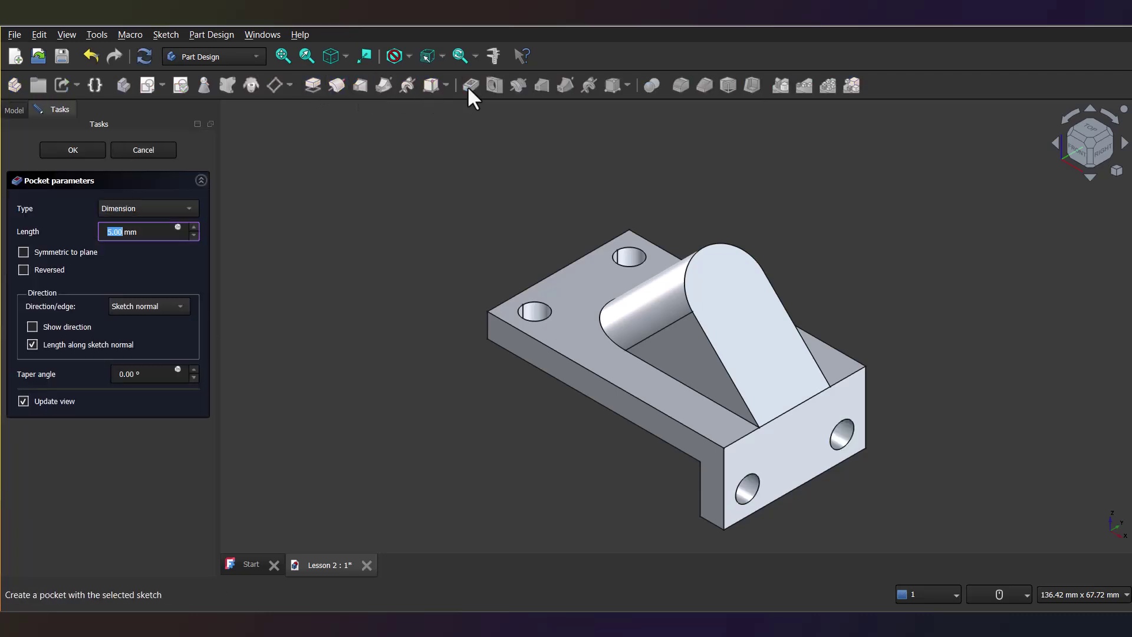
click(153, 208)
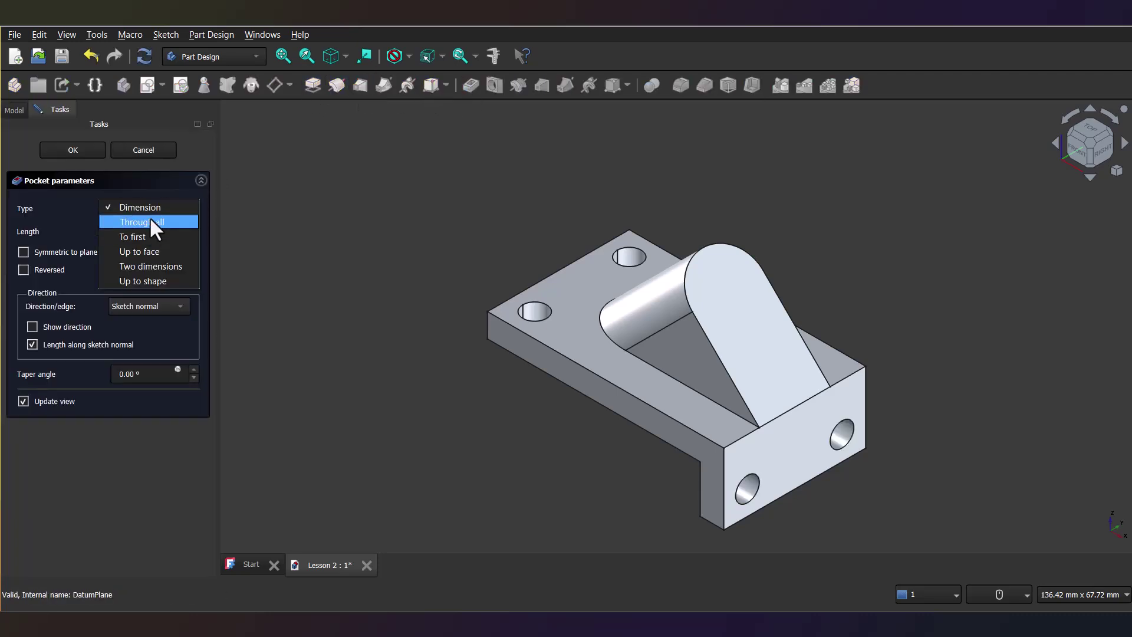
click(151, 221)
click(41, 155)
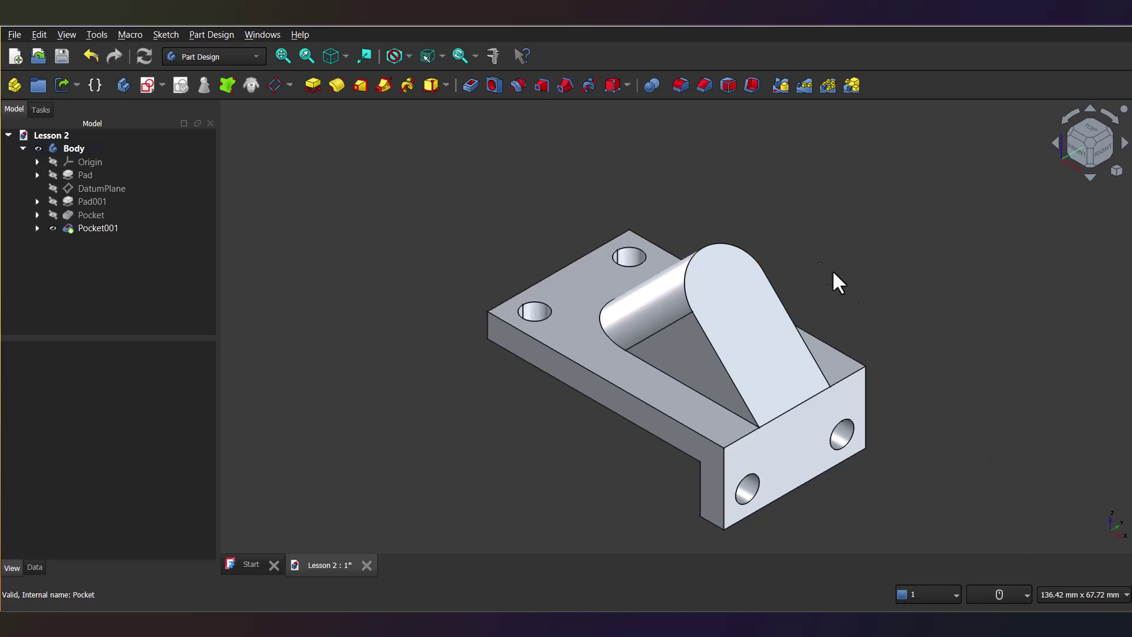
click(721, 290)
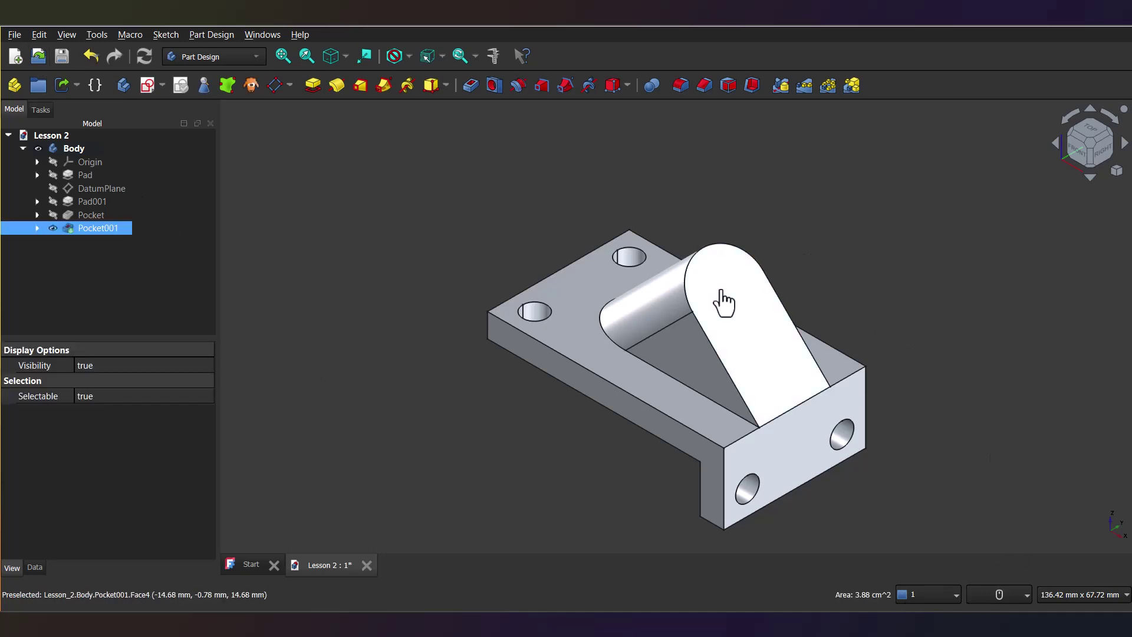
Create a sketch on the angled lug face and project the slot's rounded-end arc into it
click(145, 86)
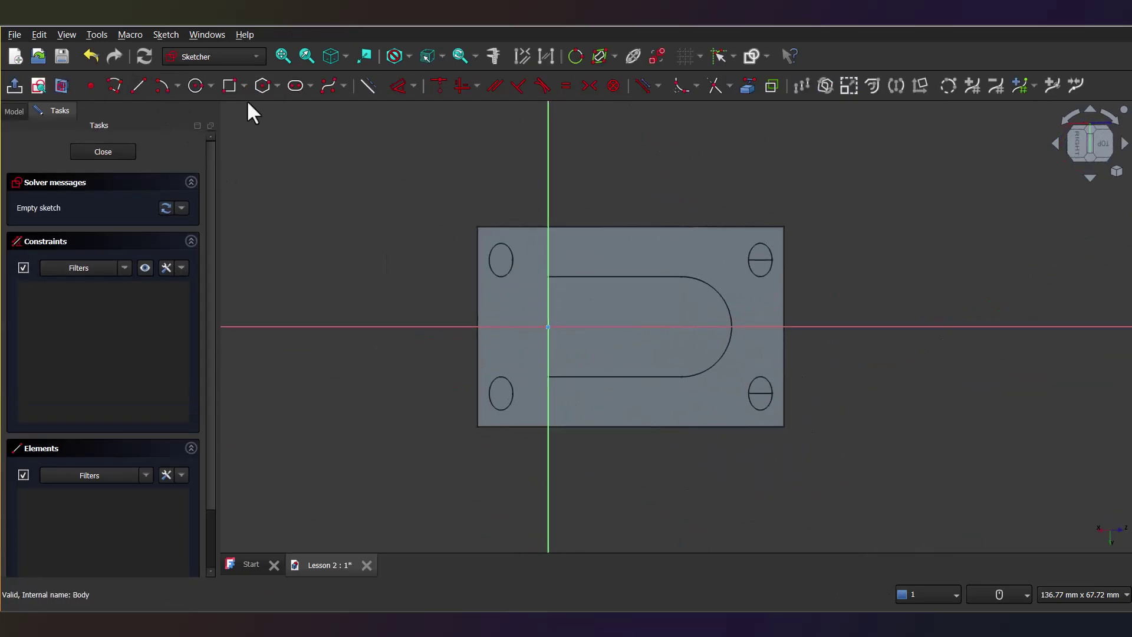
click(195, 86)
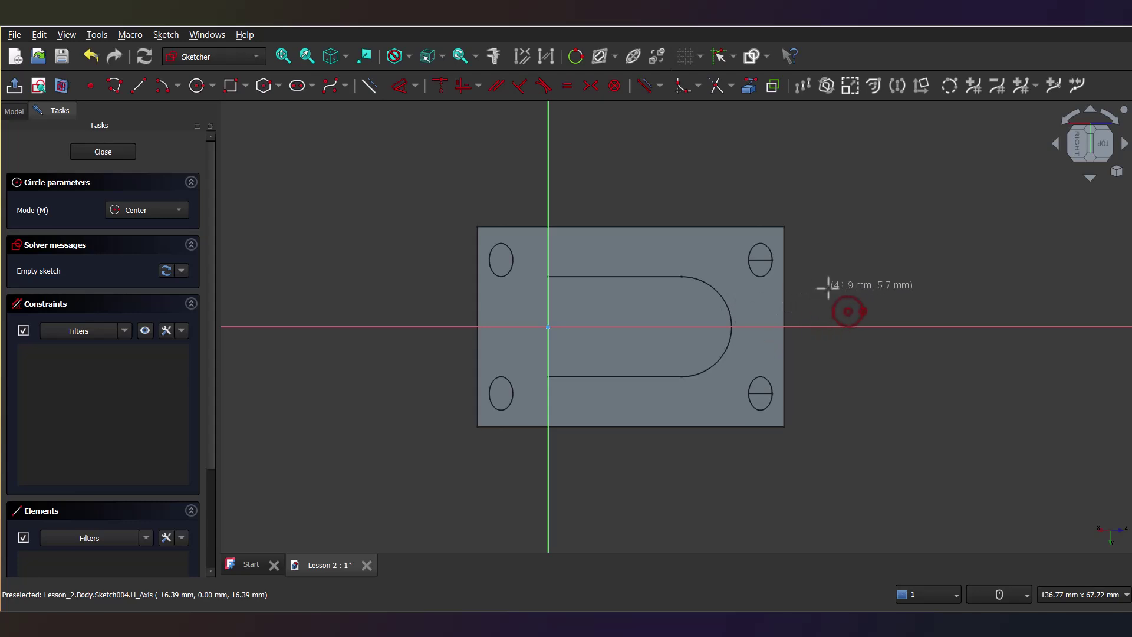
key(Escape)
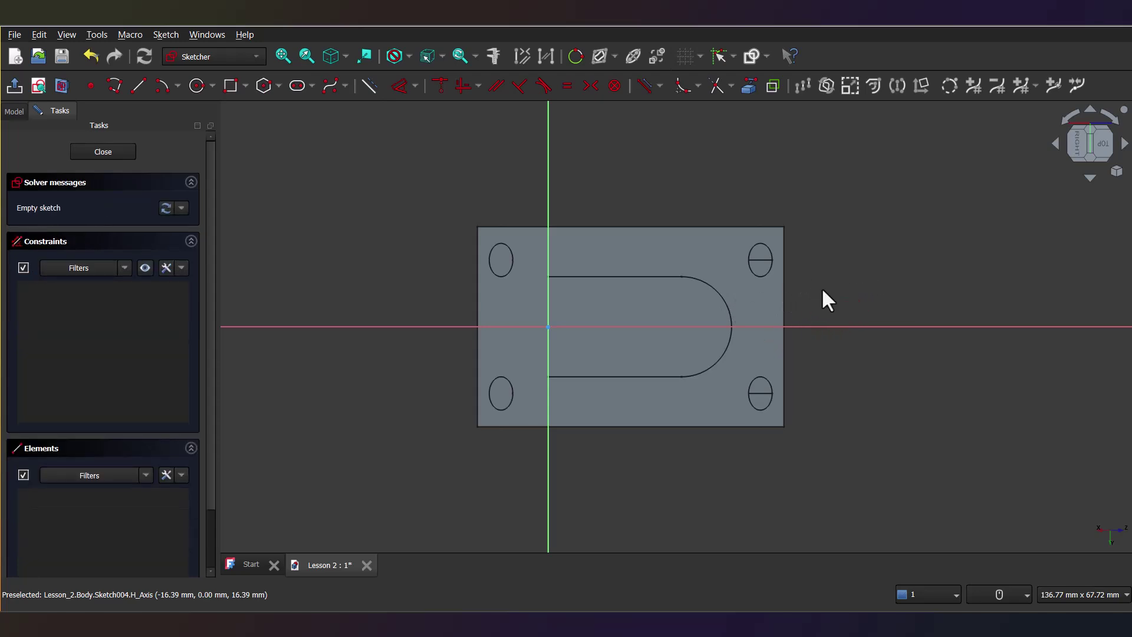
click(748, 87)
click(702, 282)
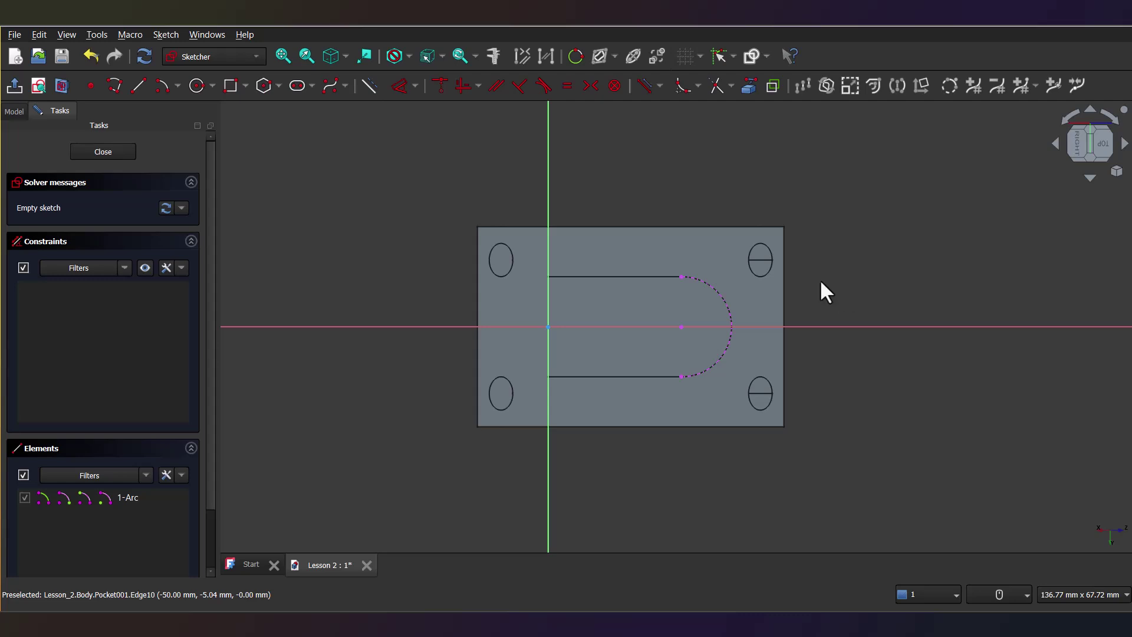
Draw a circle centred on the projected arc's centre and add a diameter dimension to it
click(189, 84)
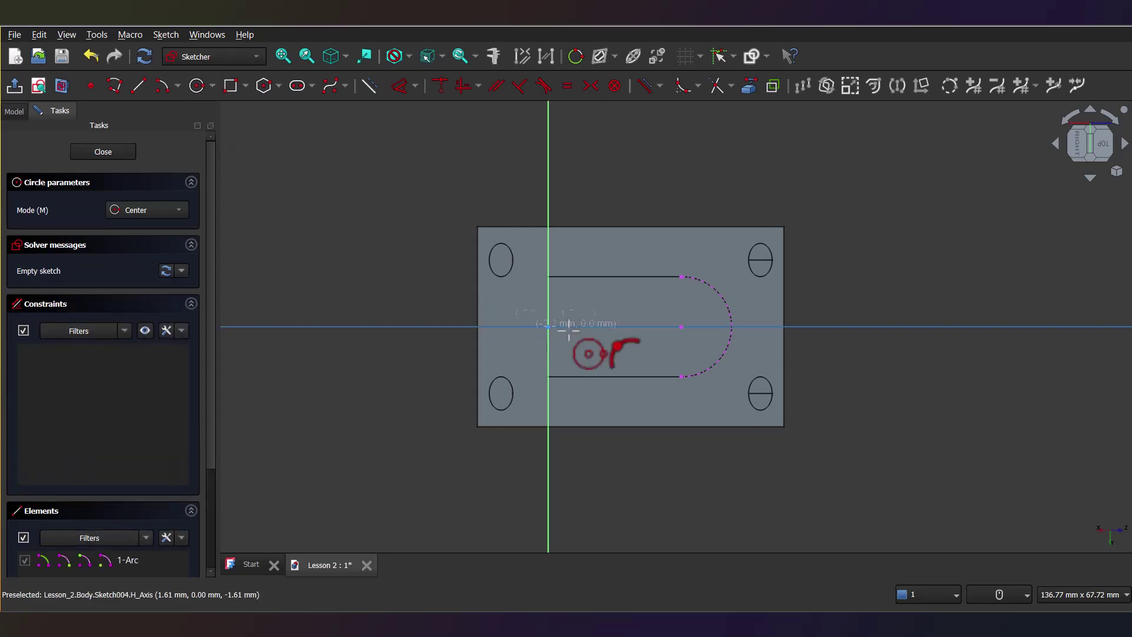
click(683, 325)
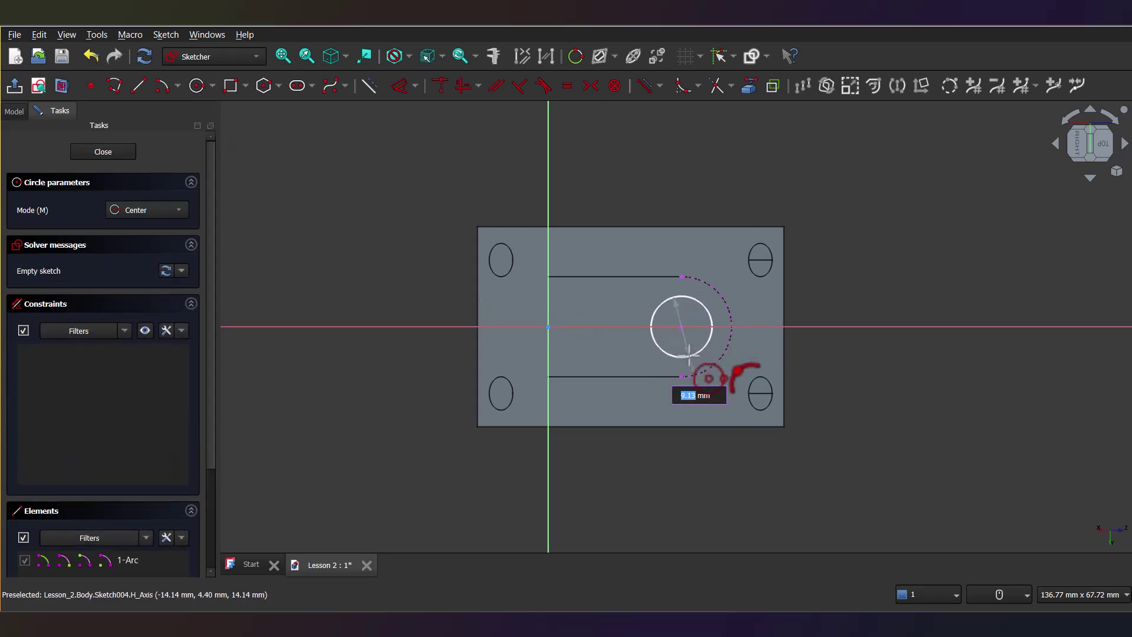
click(689, 354)
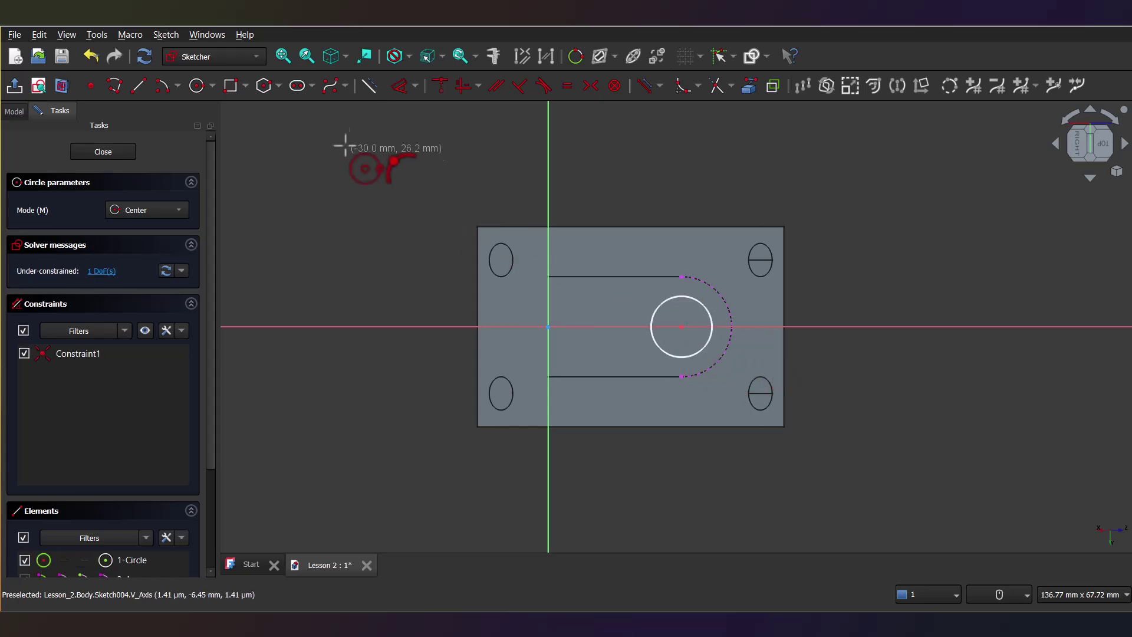
right_click(405, 111)
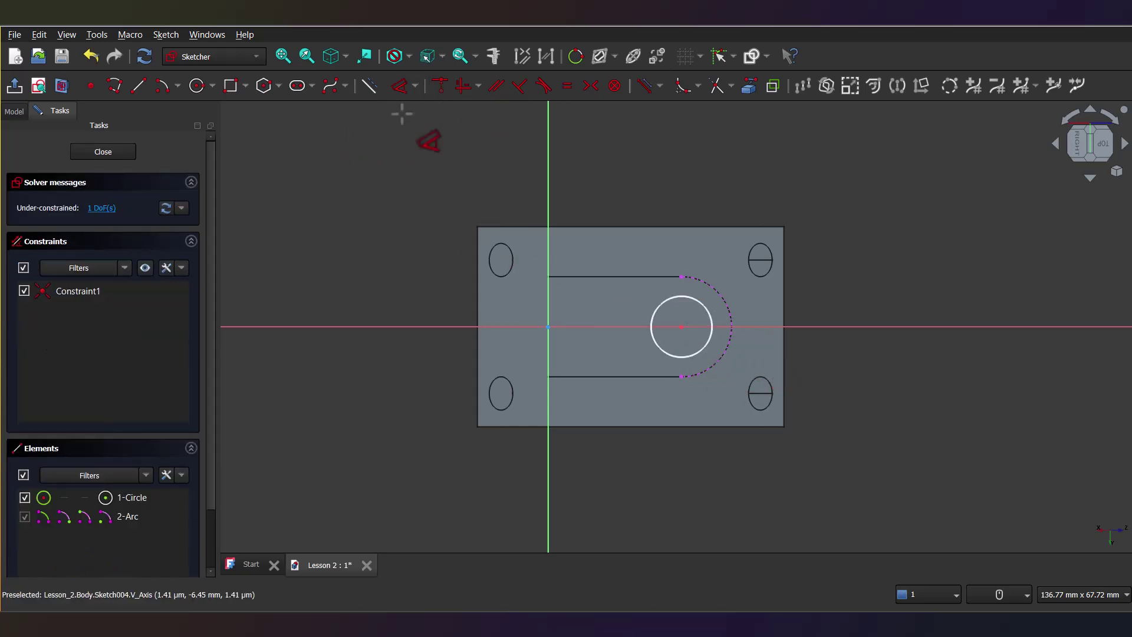
key(d)
click(671, 372)
click(885, 388)
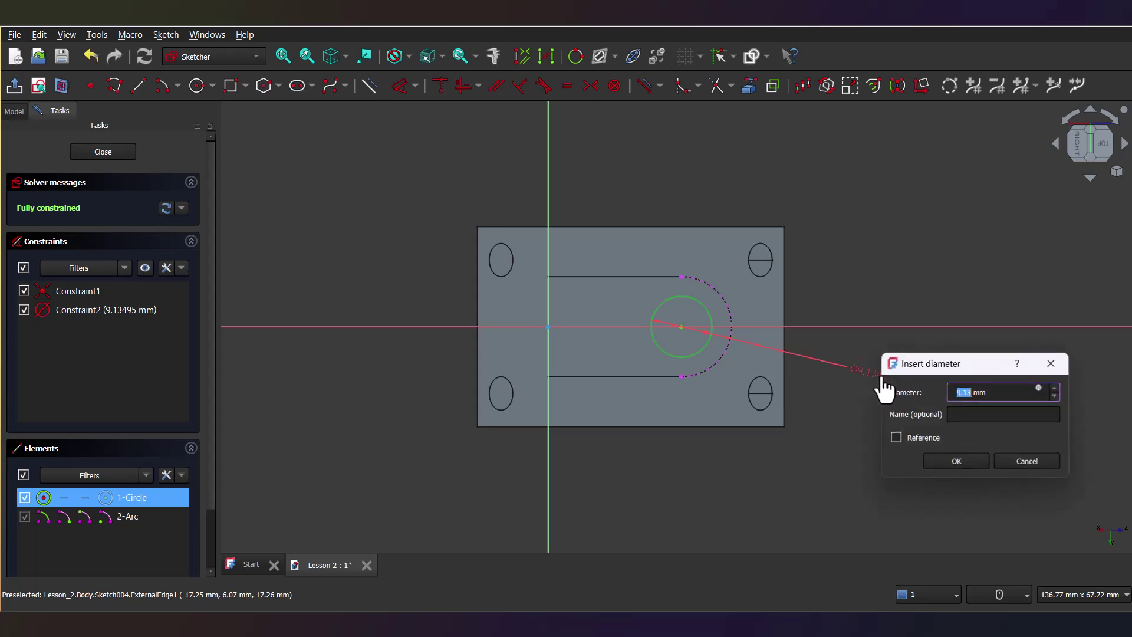
Set the lug circle's diameter to 7.5 mm and pocket it Through all
text(7.5)
key(Return)
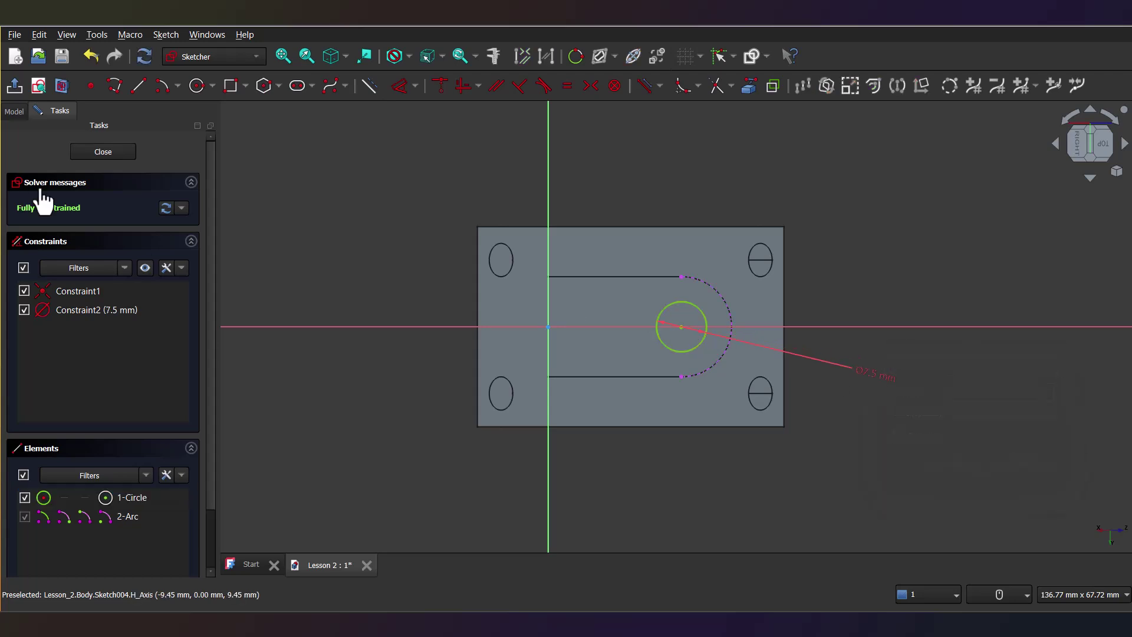
click(103, 152)
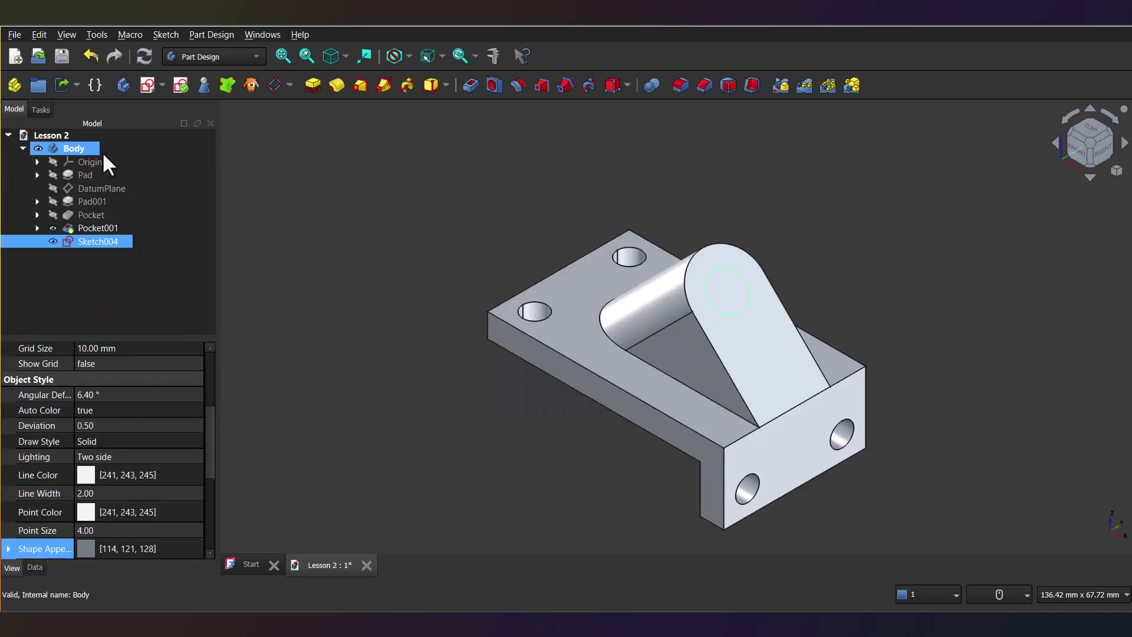
click(472, 84)
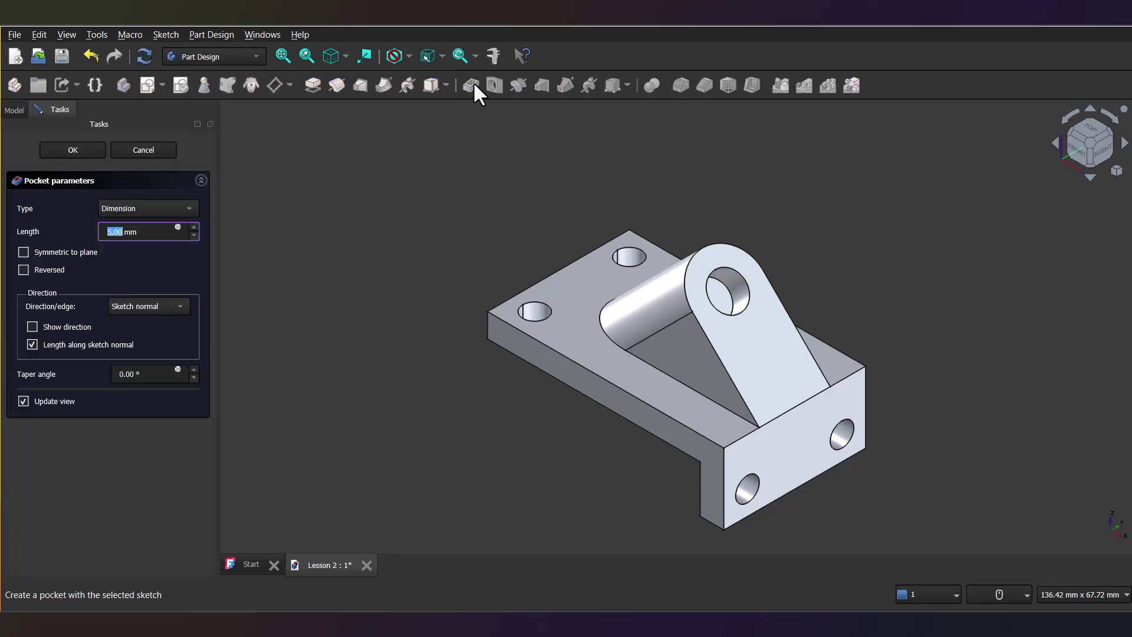
click(154, 214)
key(Escape)
key(Down)
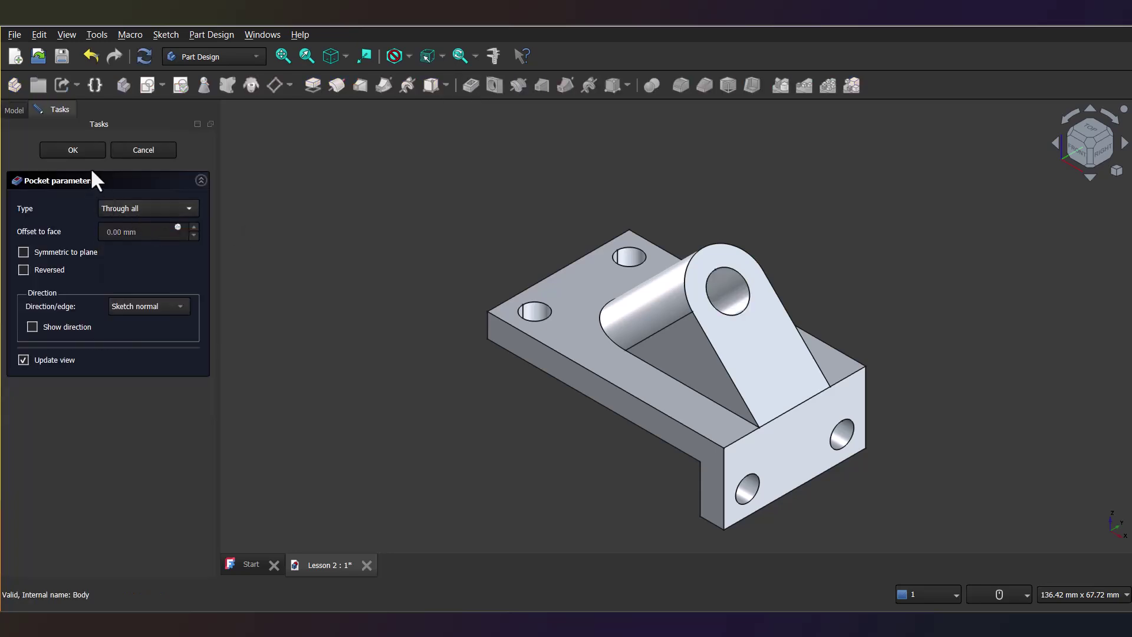
click(79, 150)
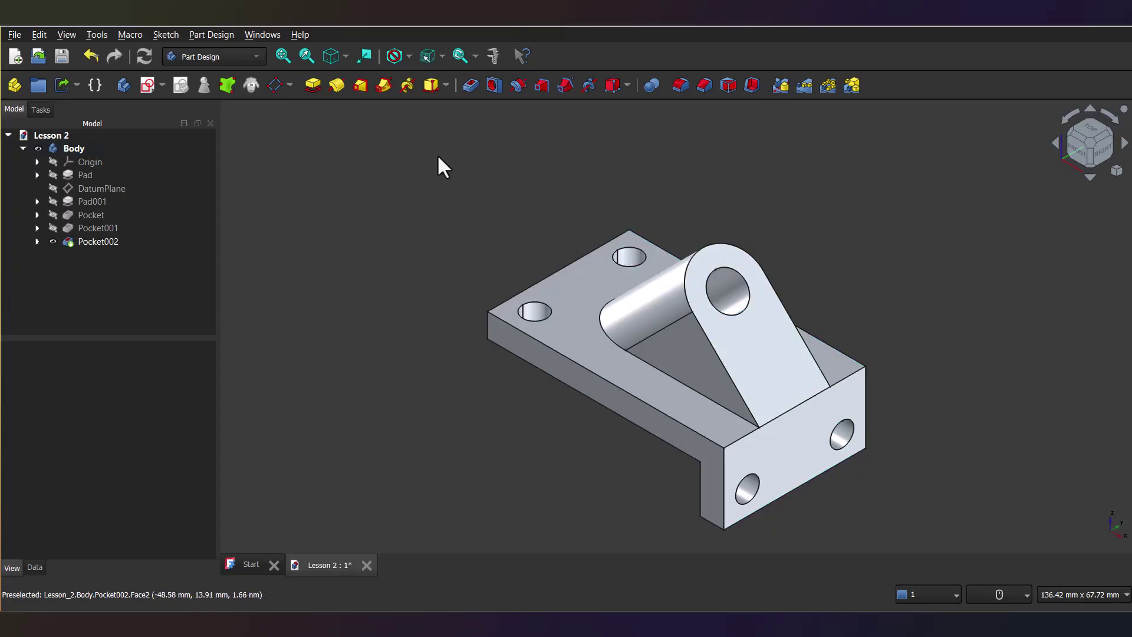
Switch the bracket's draw style to Wireframe
click(343, 57)
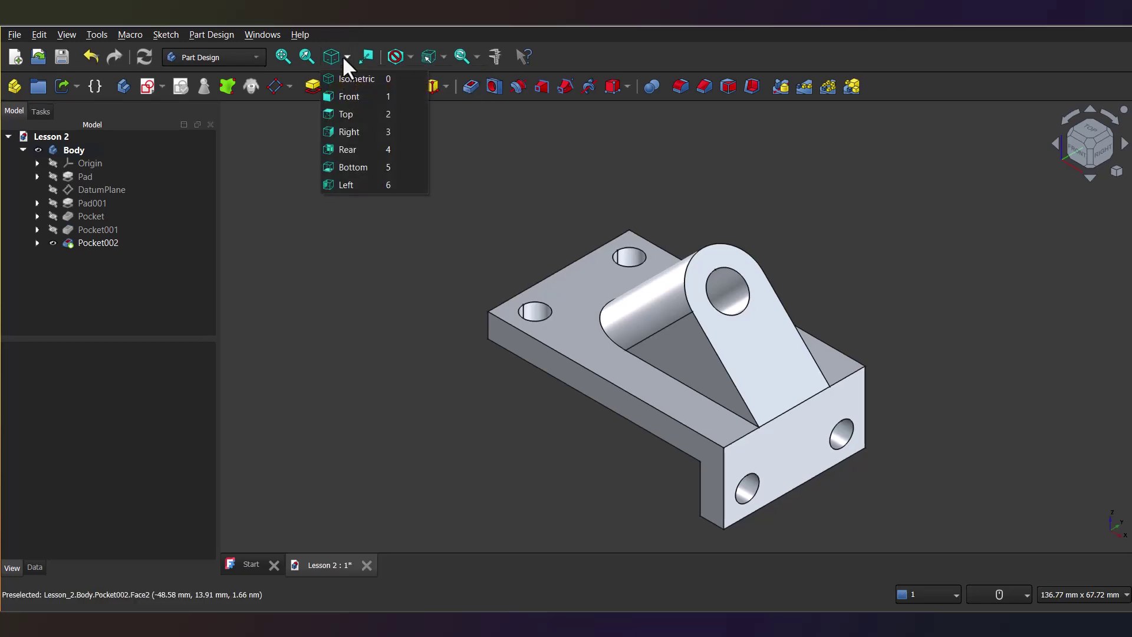
click(329, 268)
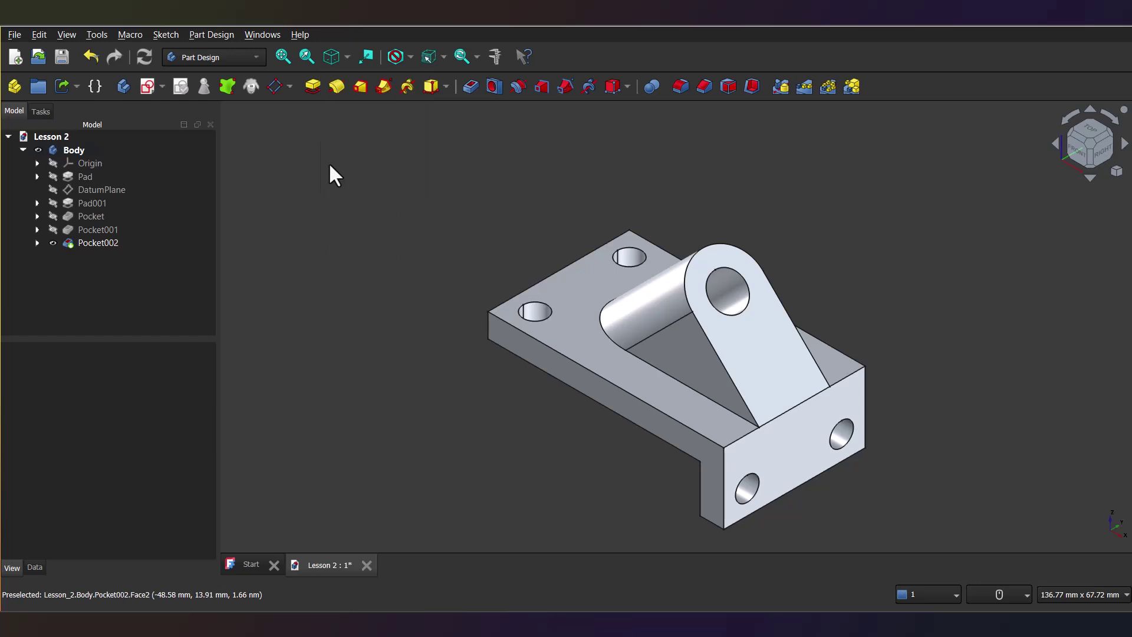
click(411, 62)
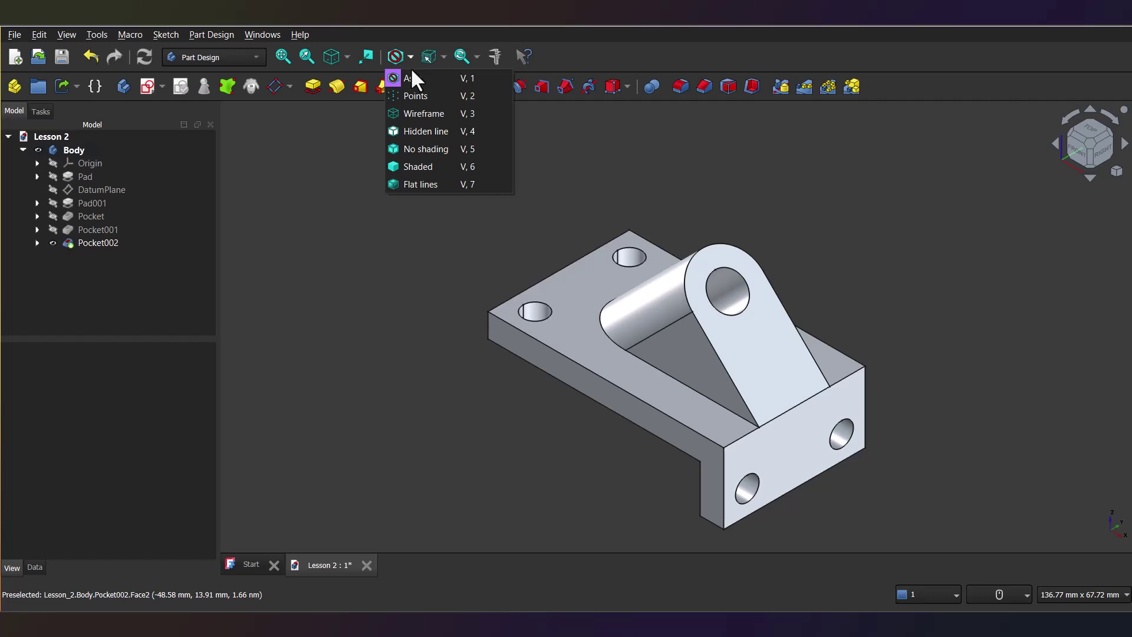
click(410, 110)
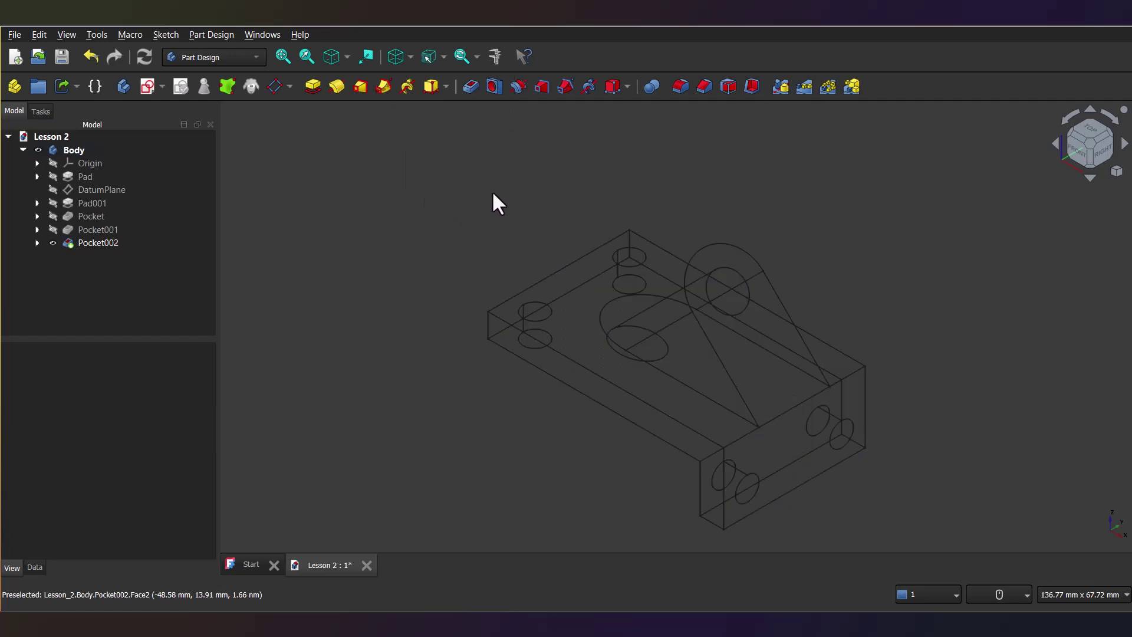
Select the four outer corner edges of the bracket to be filleted
click(487, 330)
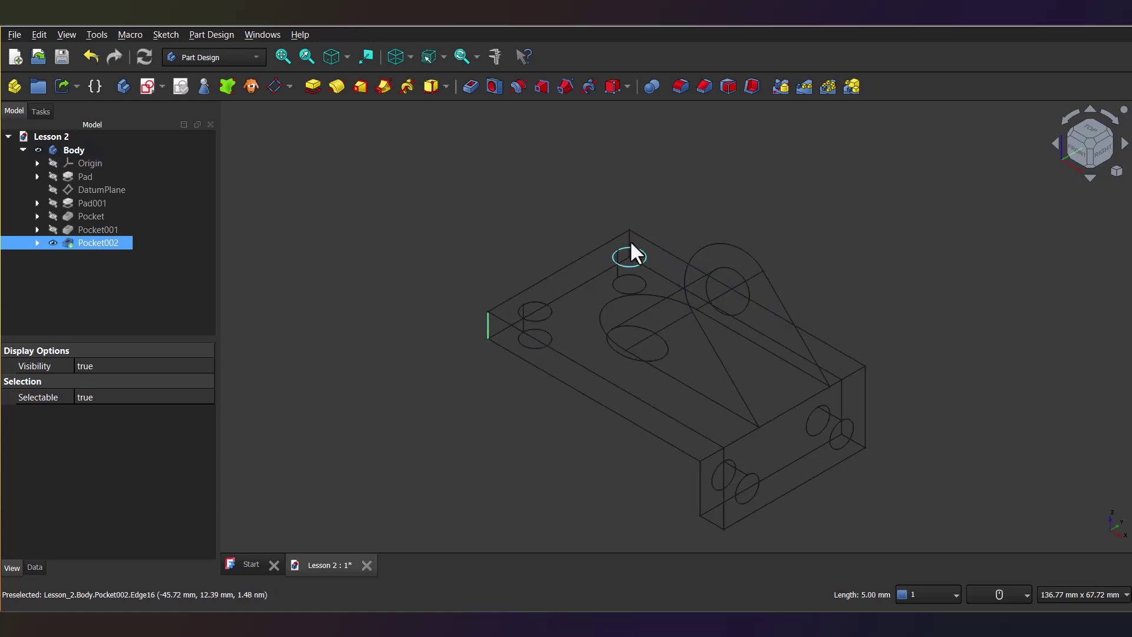
scroll(630, 238, up, 3)
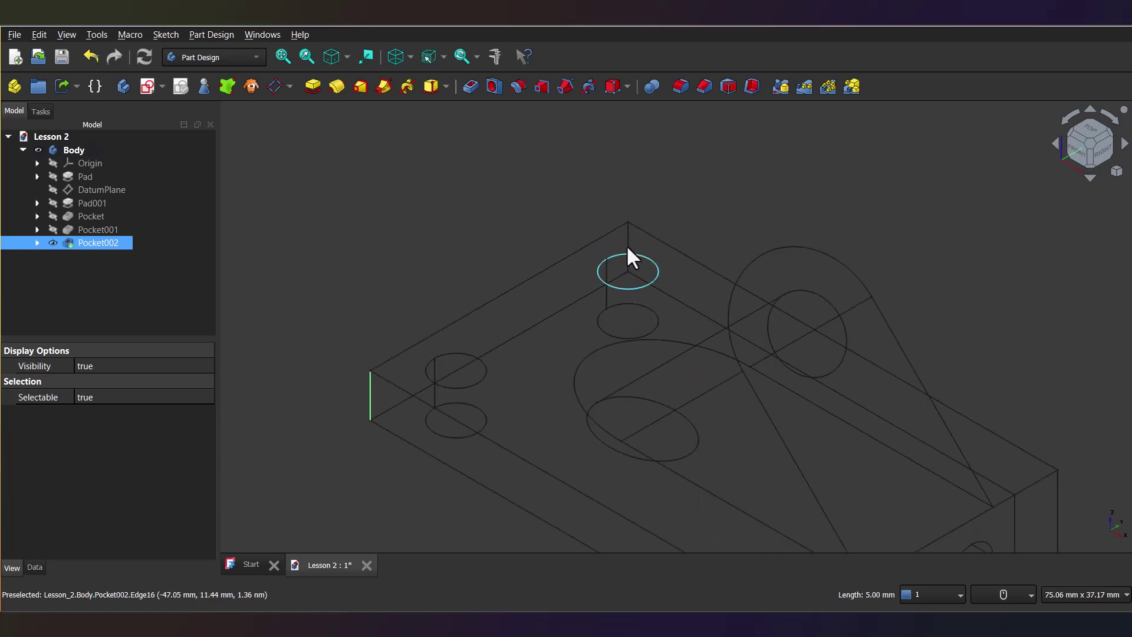
click(628, 244)
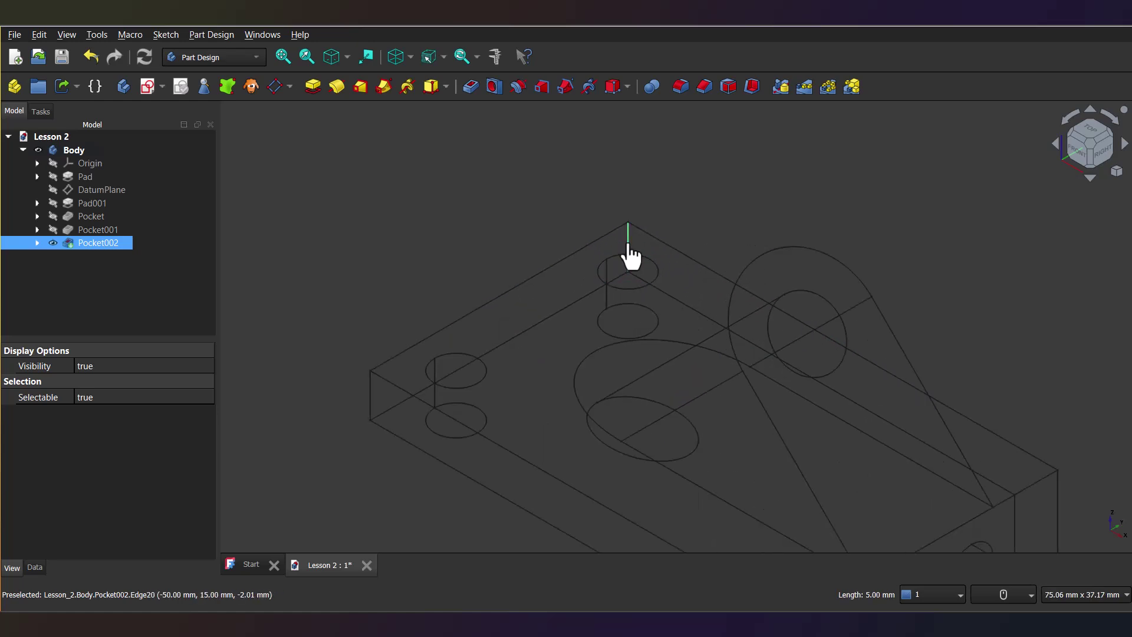
ctrl+click(372, 396)
scroll(428, 429, down, 5)
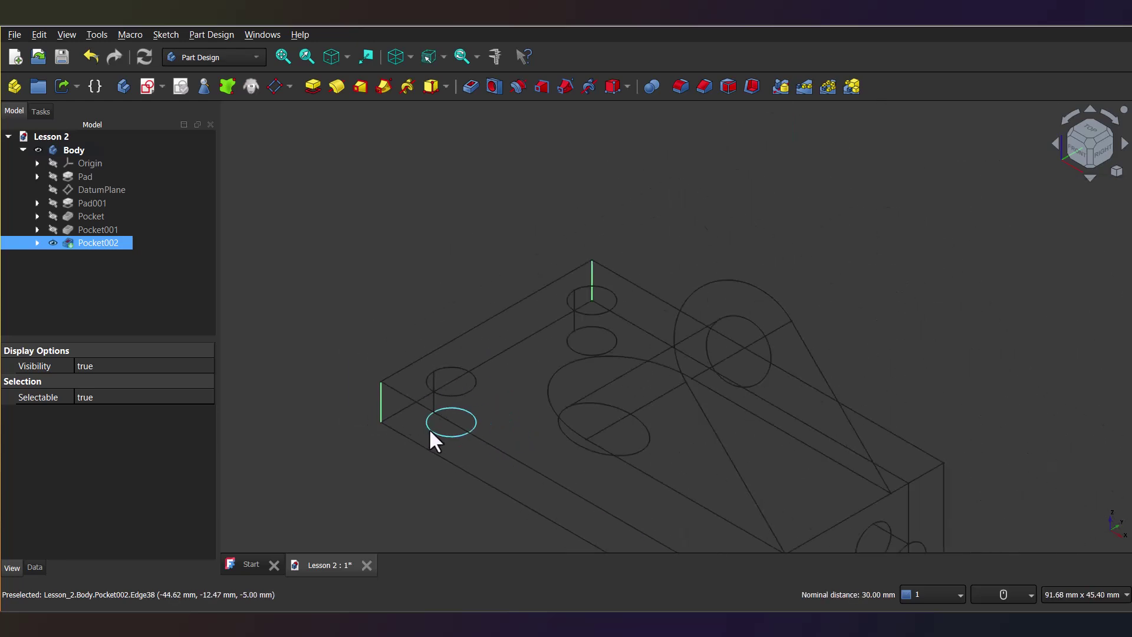
scroll(529, 528, up, 4)
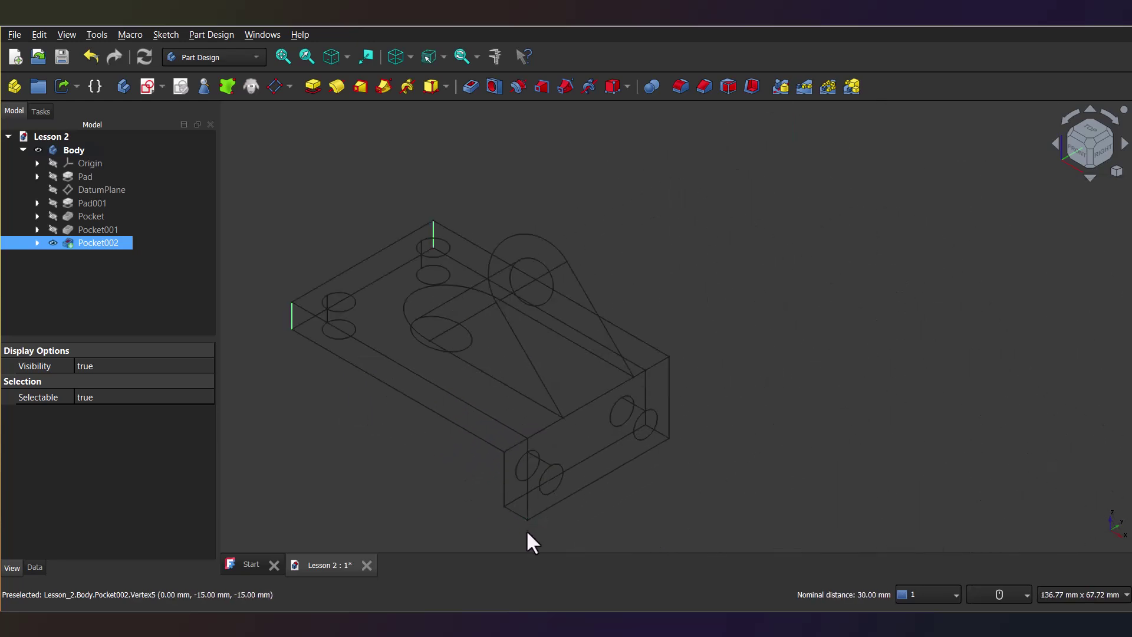
ctrl+click(517, 512)
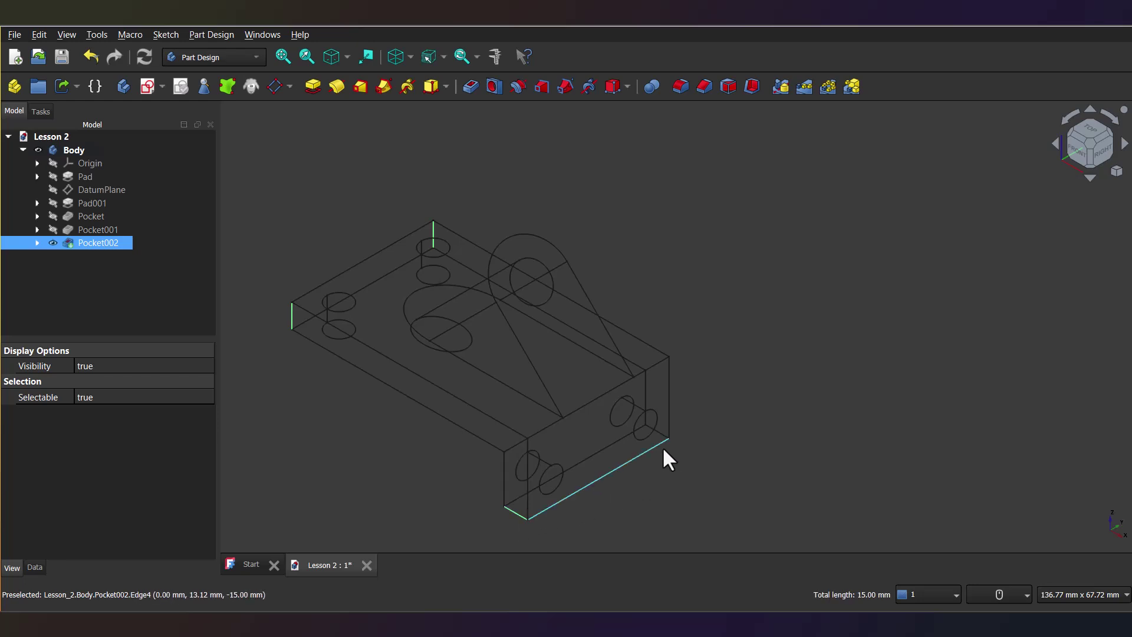
scroll(659, 433, up, 5)
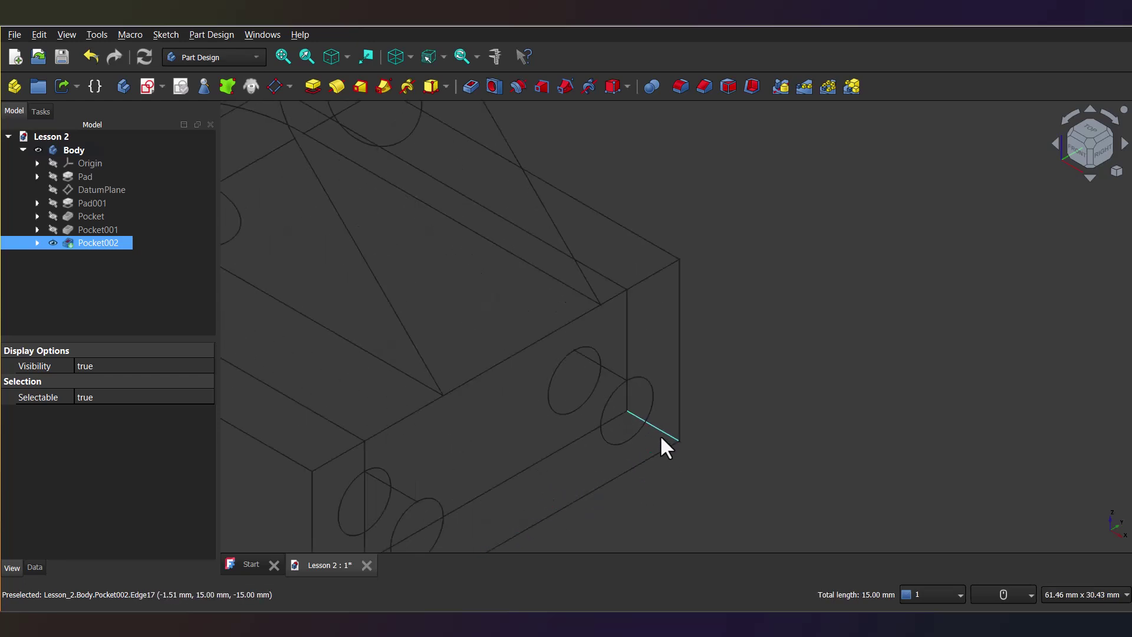
ctrl+click(660, 434)
scroll(660, 435, down, 6)
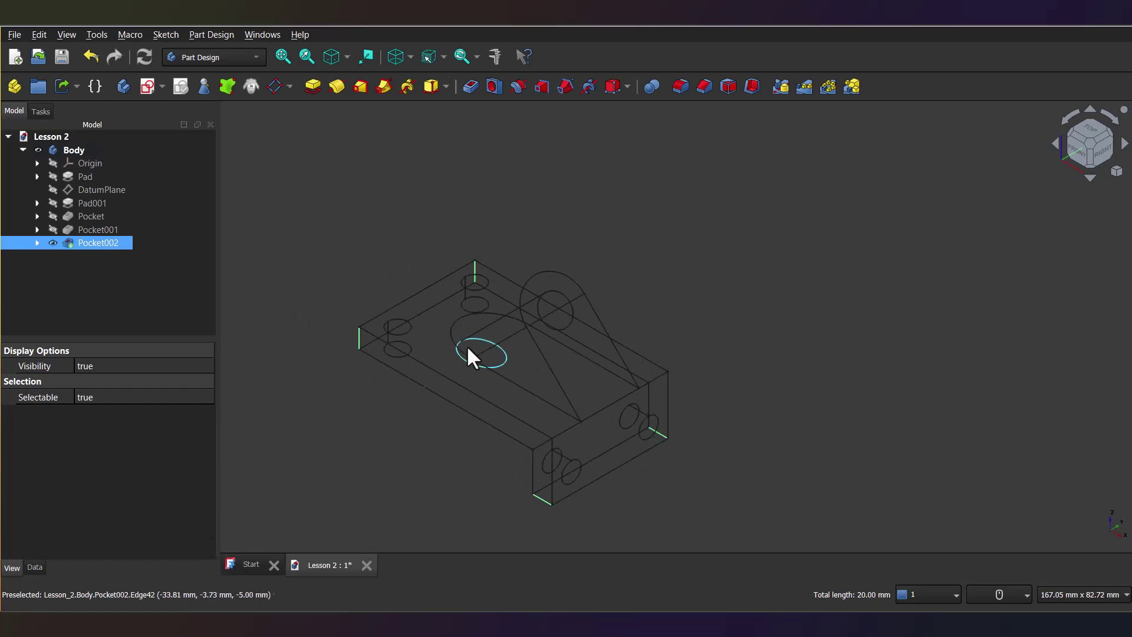
Round the four selected bracket edges with a 5 mm fillet
click(677, 89)
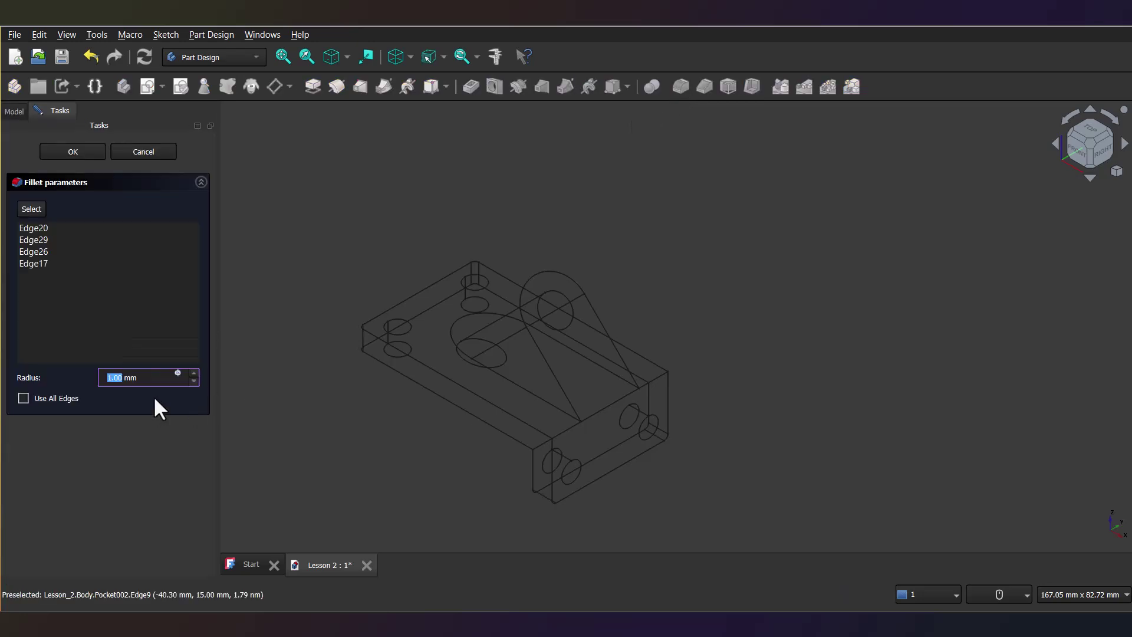
text(5)
key(Return)
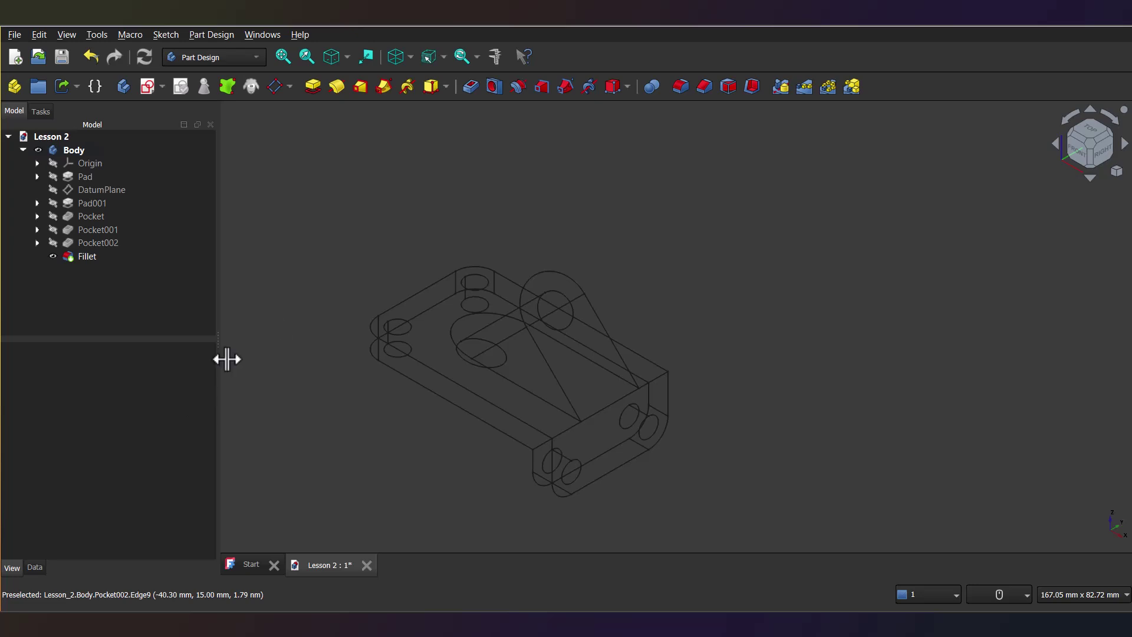
Switch the draw style to Flat lines to show shaded faces with edges
click(411, 56)
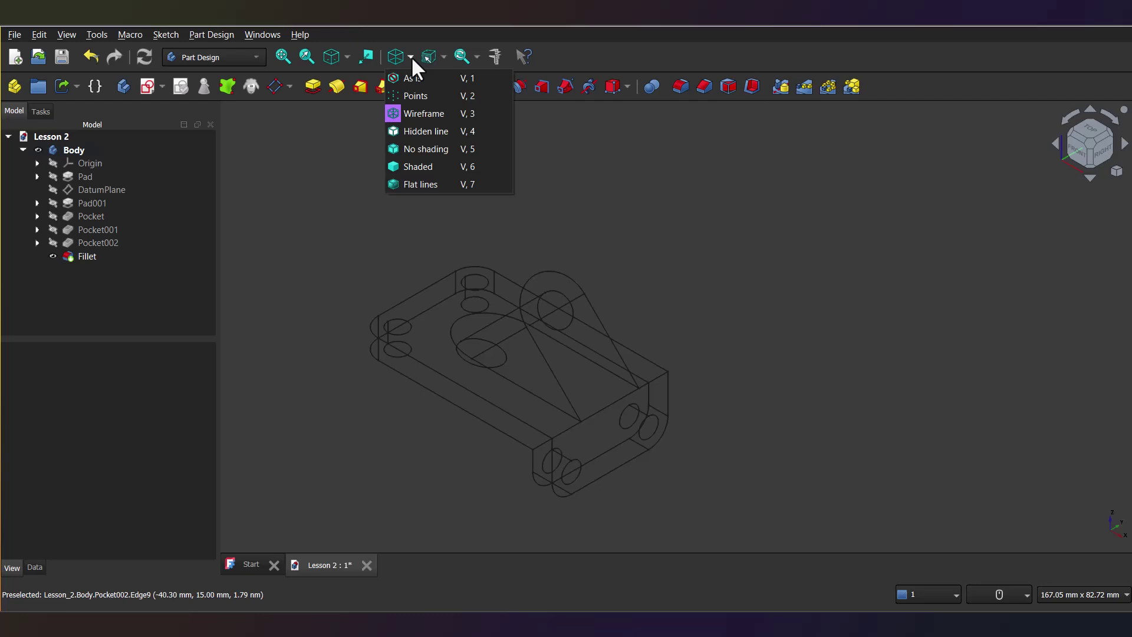
click(410, 188)
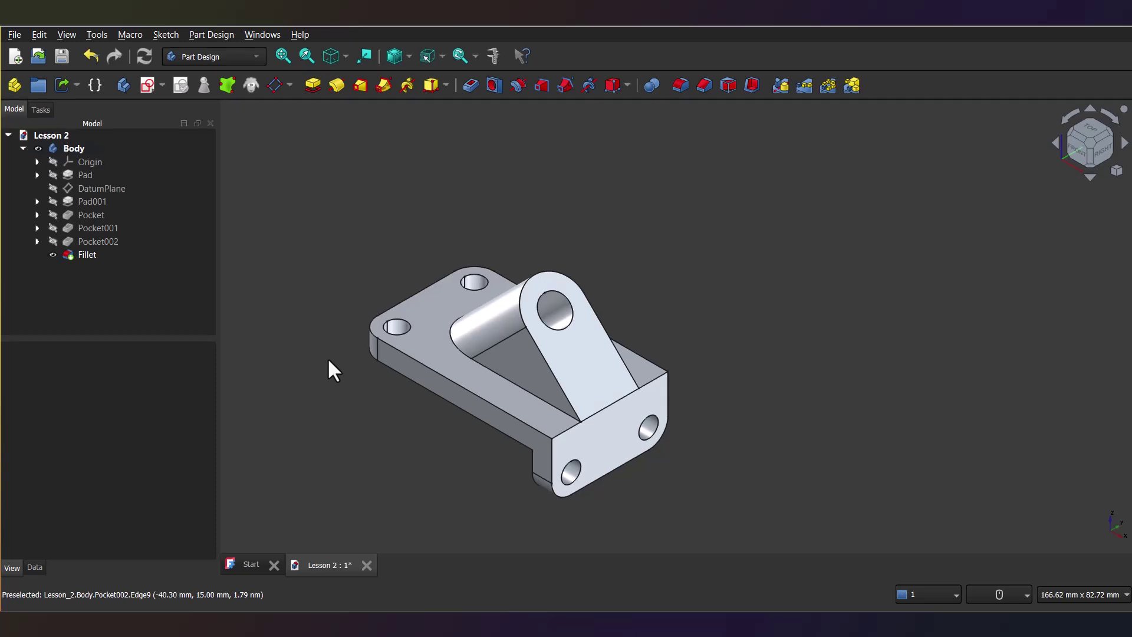
scroll(328, 358, up, 2)
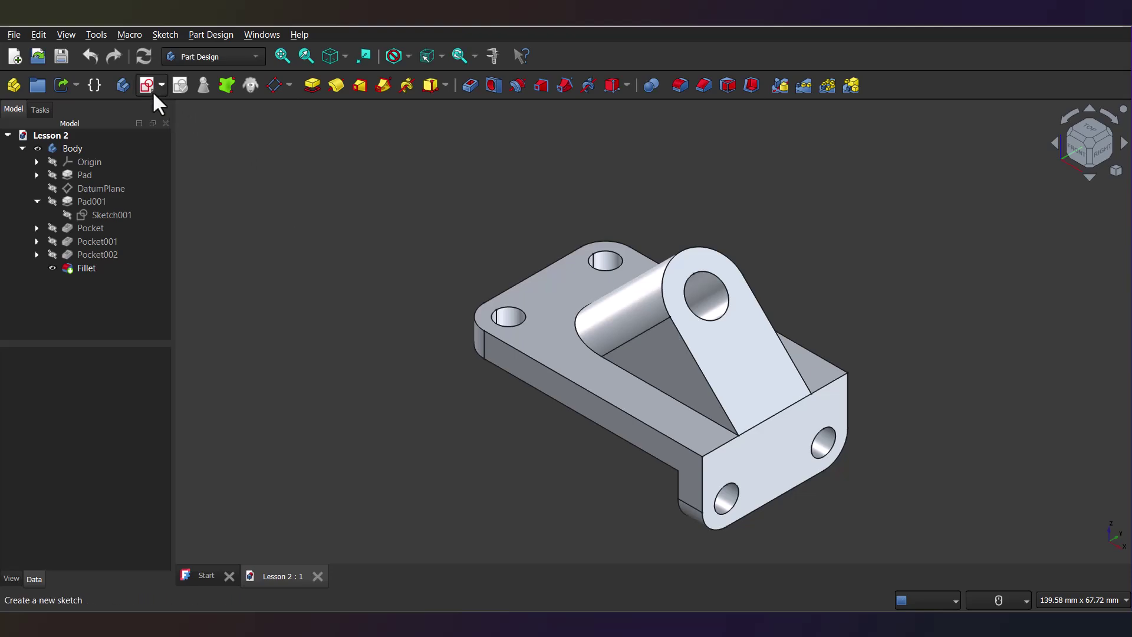
Find the FCInfo addon in the Addon Manager by searching 'fcin' and install it
click(97, 31)
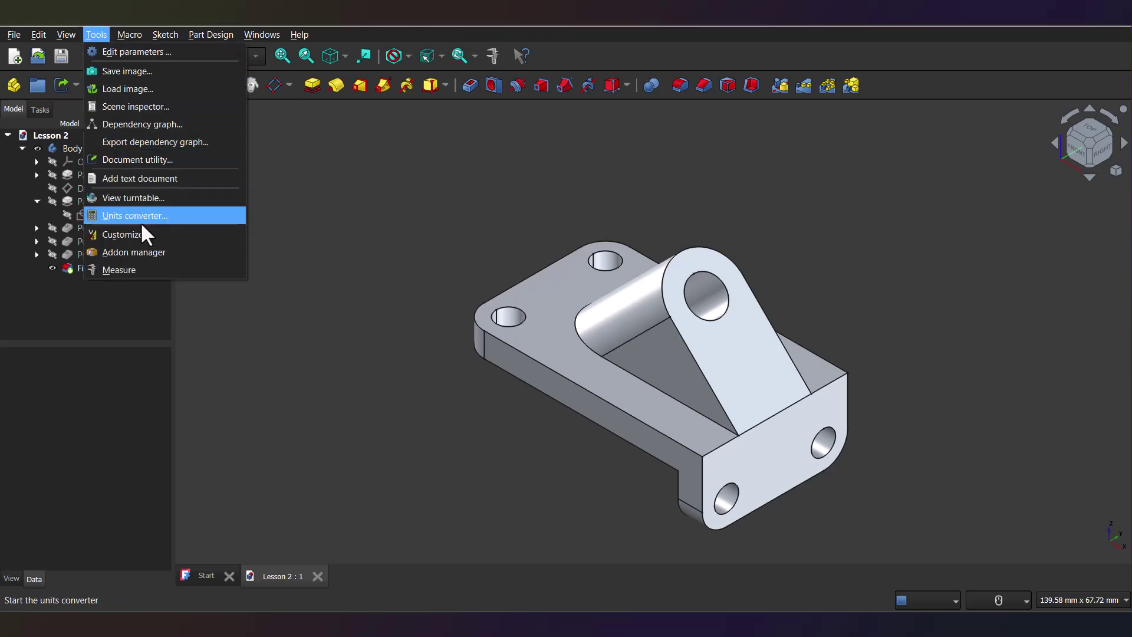
click(140, 251)
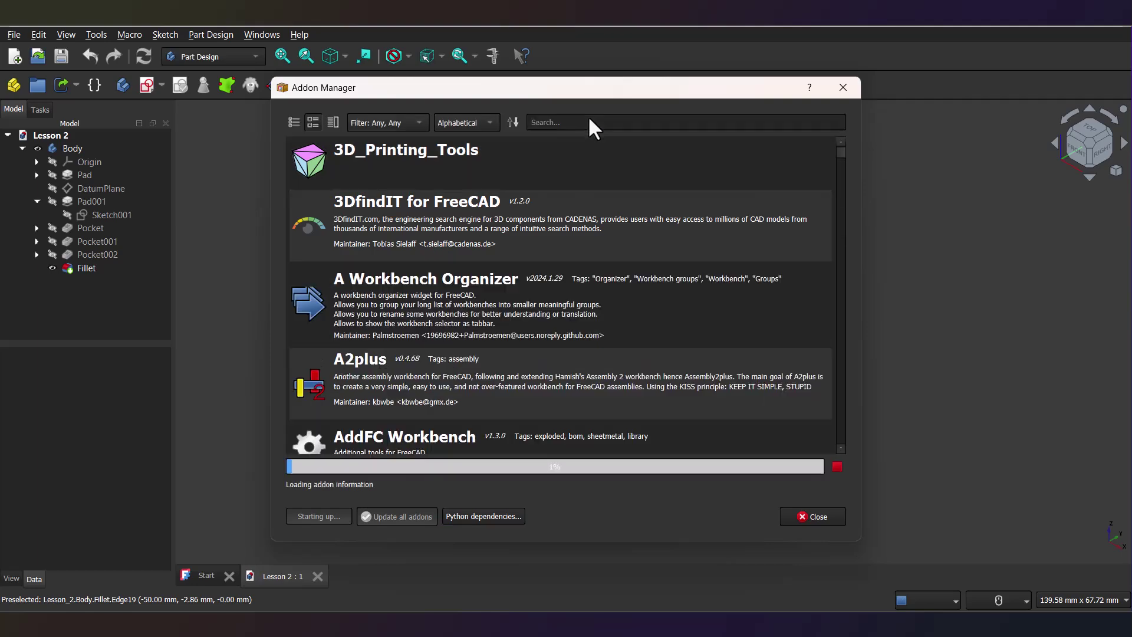
click(589, 122)
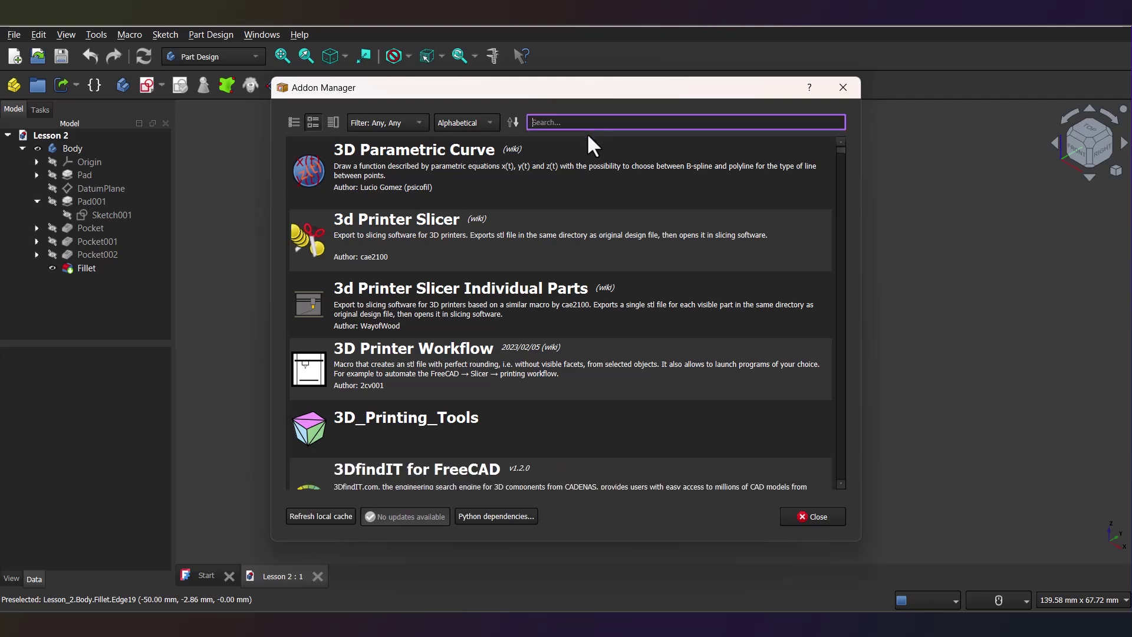
text(fc)
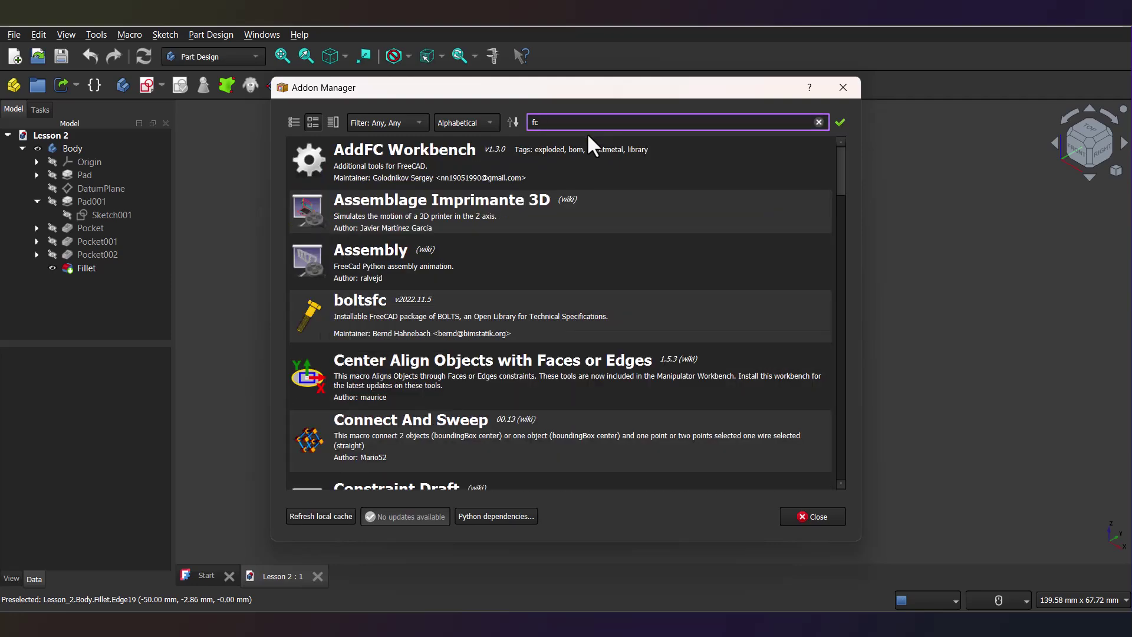
text(in)
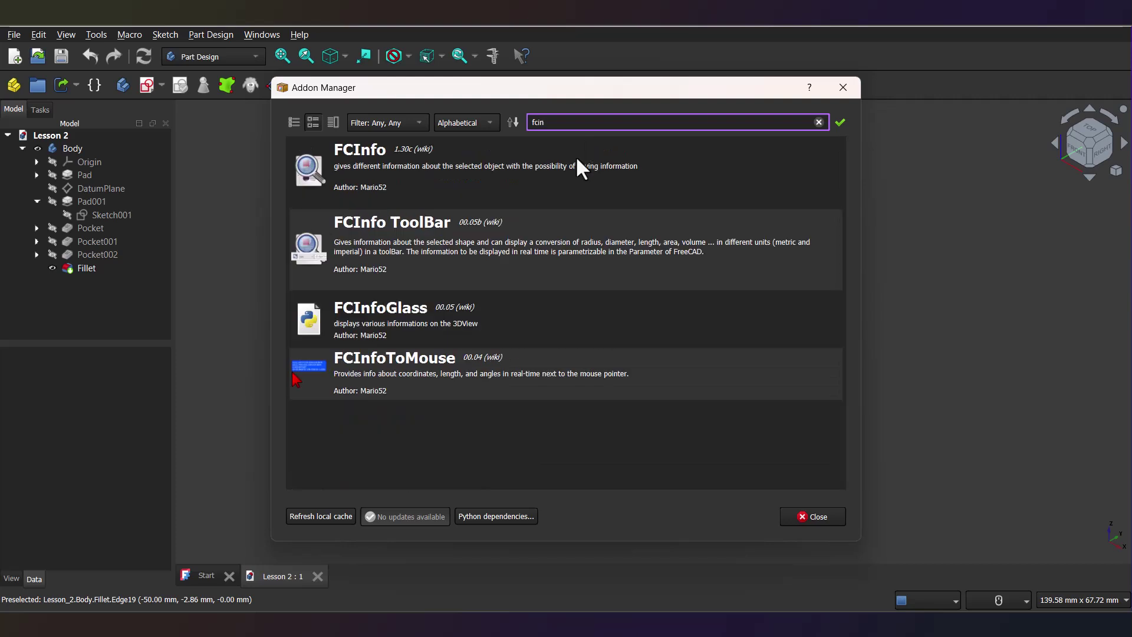
click(577, 159)
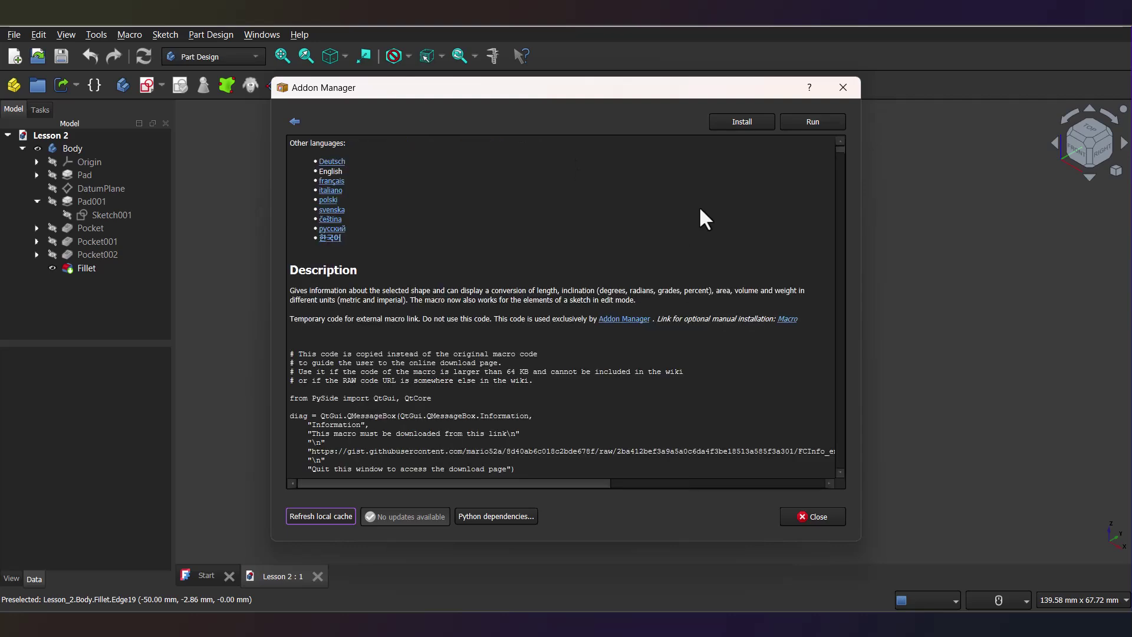
click(737, 123)
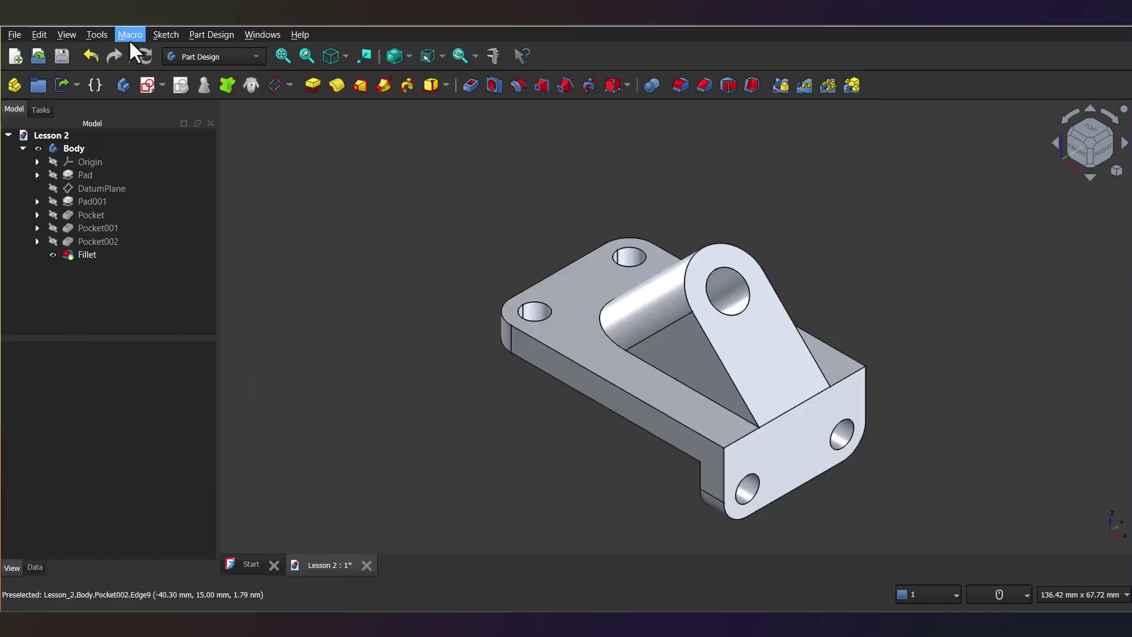
click(129, 36)
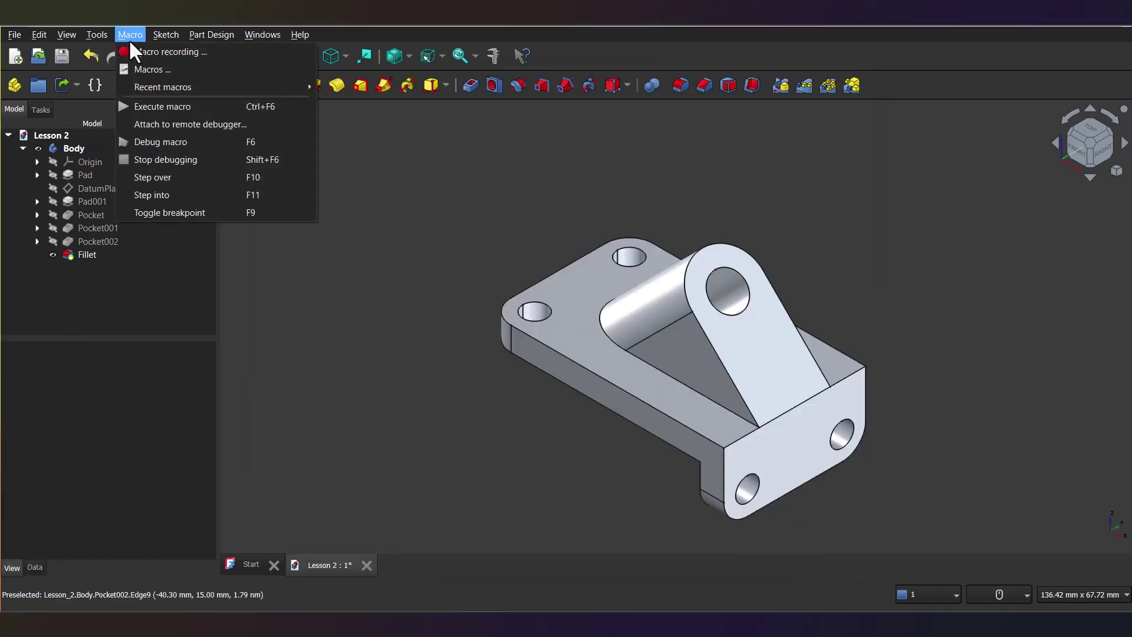
Run the FCInfo macro on the Body, reporting a volume of 12352.4327 mm³
click(131, 70)
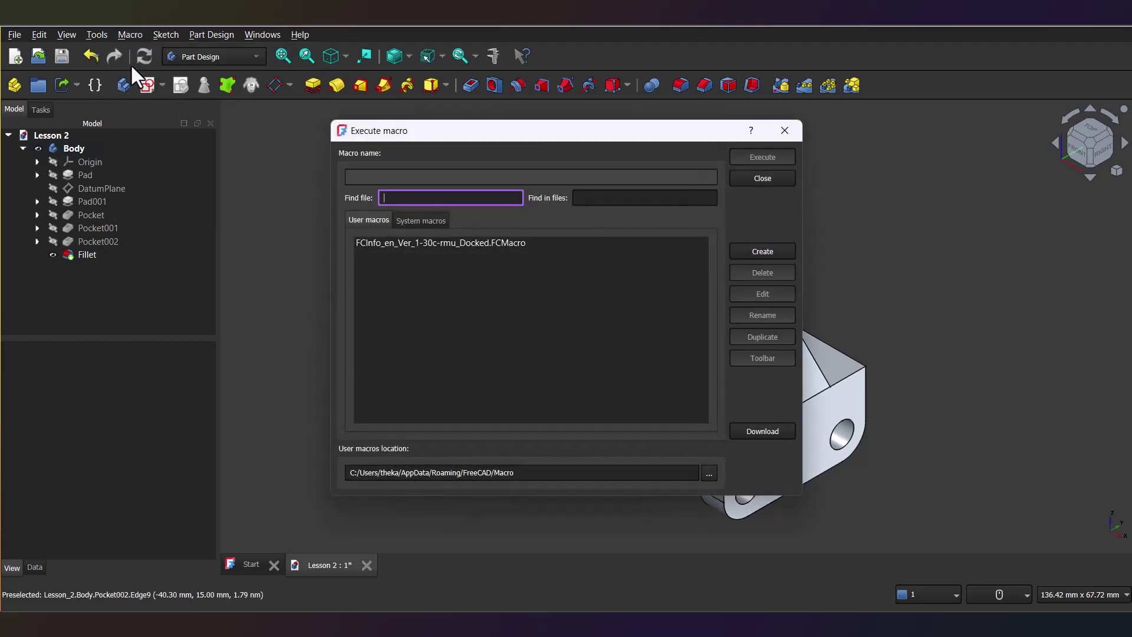
click(369, 244)
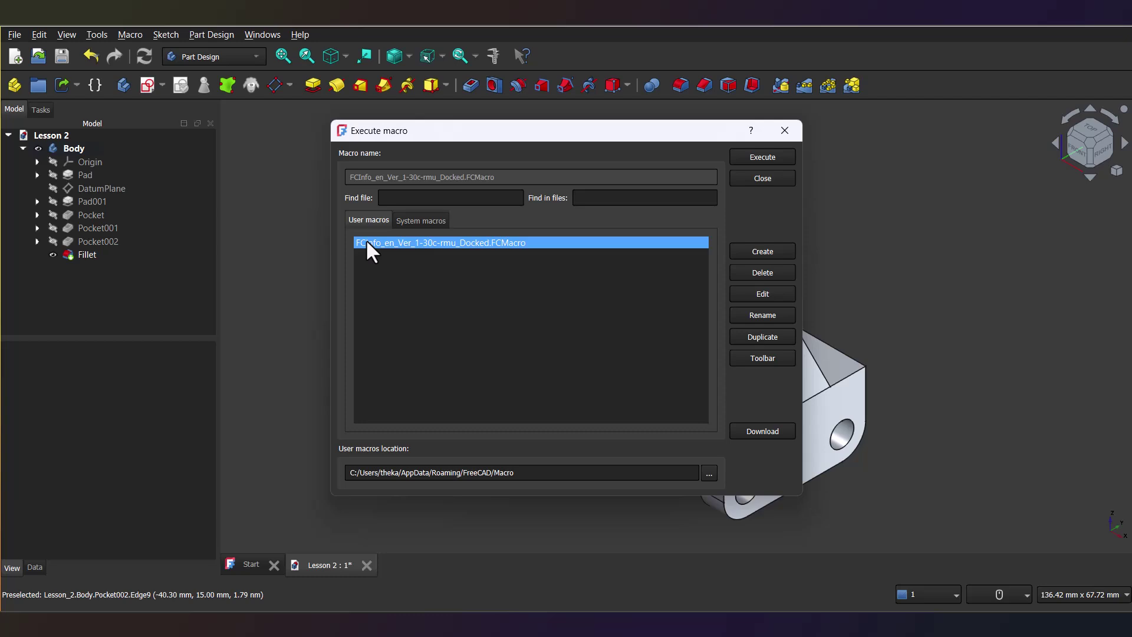
click(764, 157)
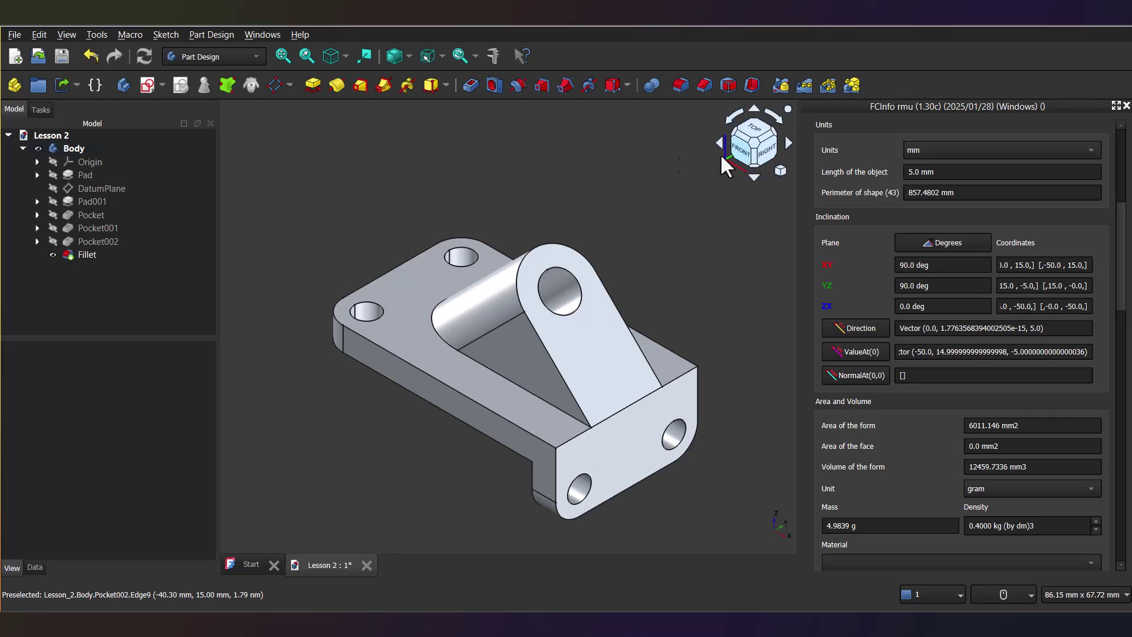
click(72, 150)
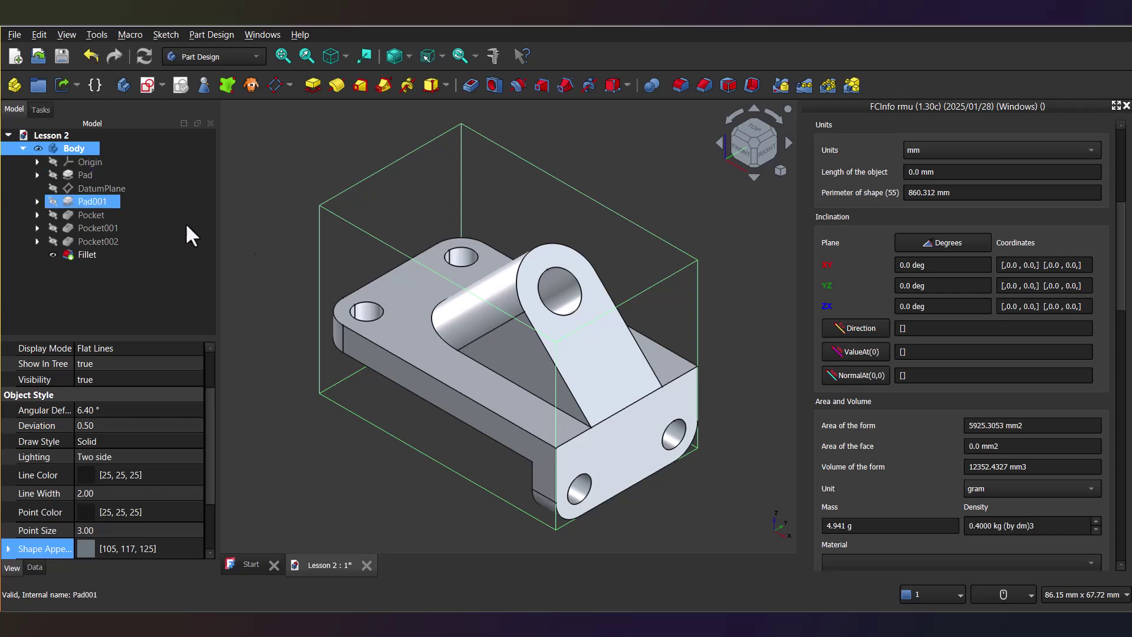
scroll(920, 452, down, 1)
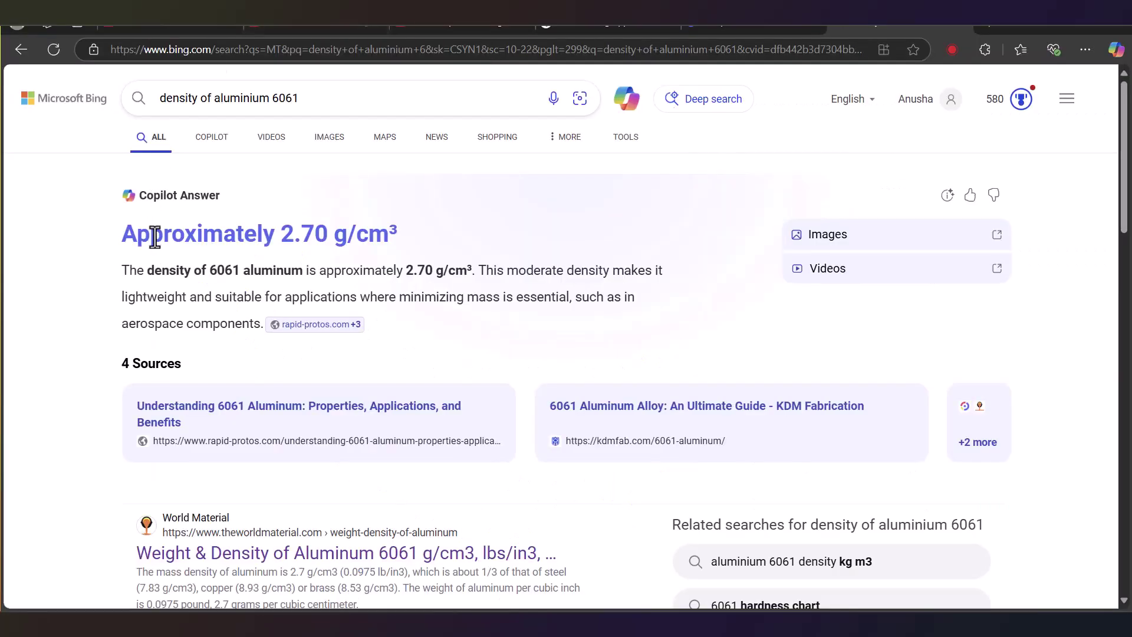
Open the Weight & Density of Aluminum 6061 article and find 2.70 g/cm³ in its table
scroll(155, 238, down, 3)
click(218, 334)
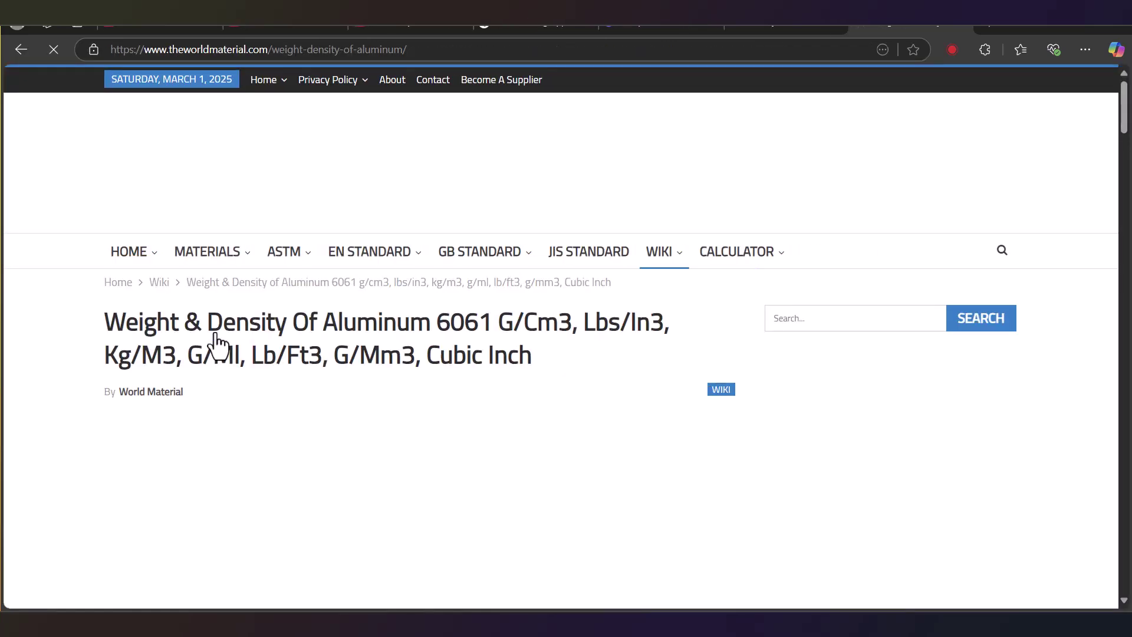
scroll(221, 324, down, 15)
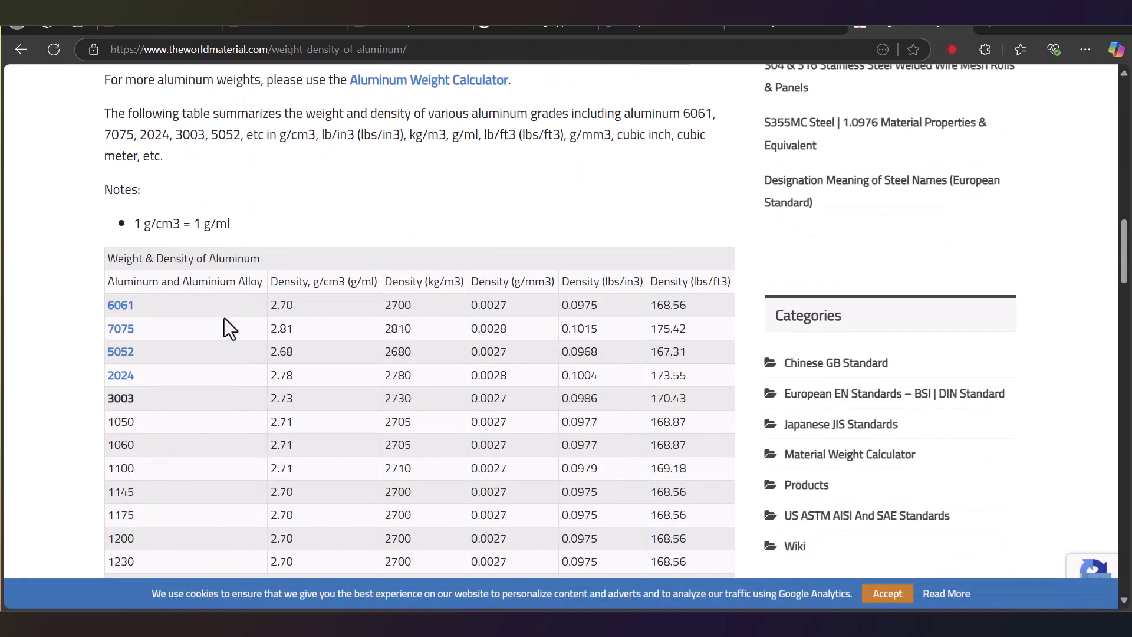
Enter a density of 2.70 in FCInfo, giving a bracket mass of 33.3516 g
key(alt+Tab)
text(2.)
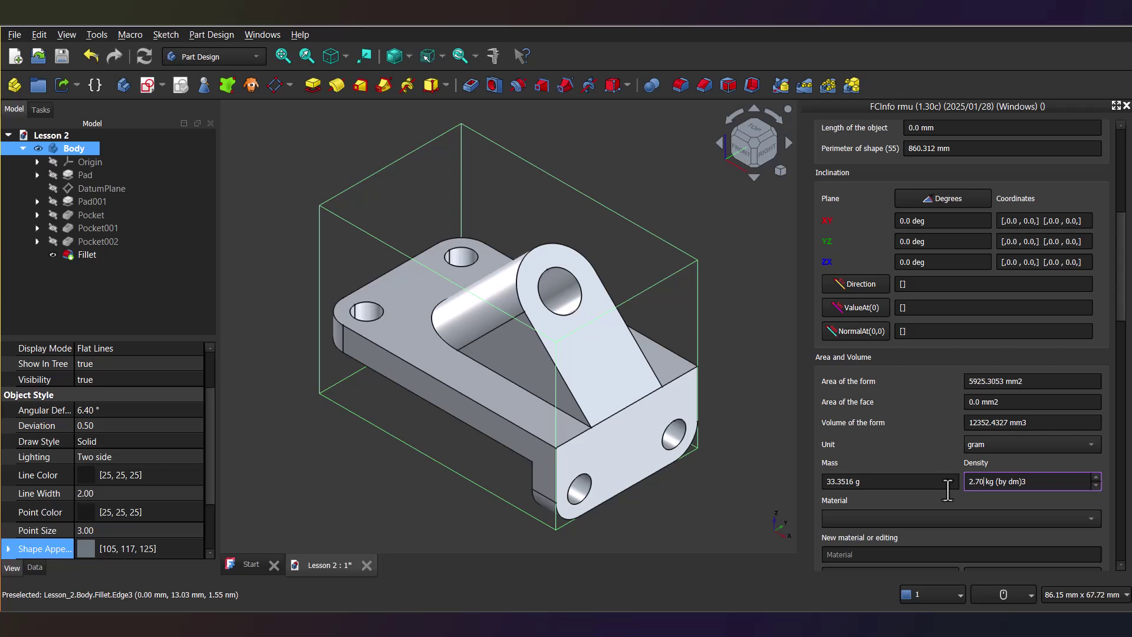
click(919, 484)
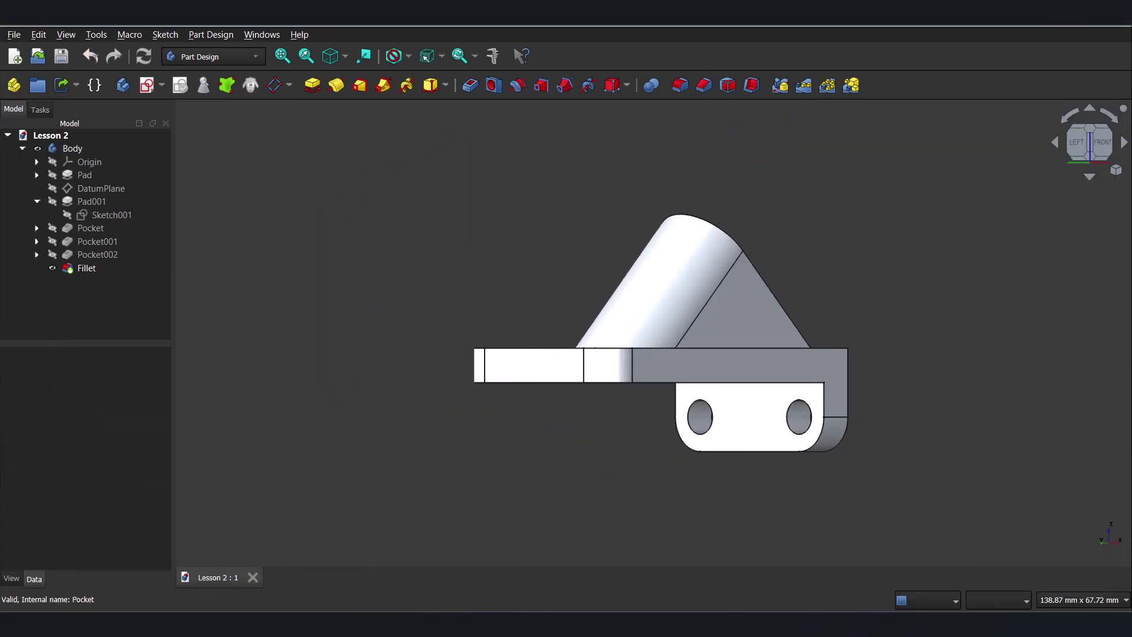
Rotate the view to the rear, then spin the bracket on a turntable at slightly raised speed
key(3)
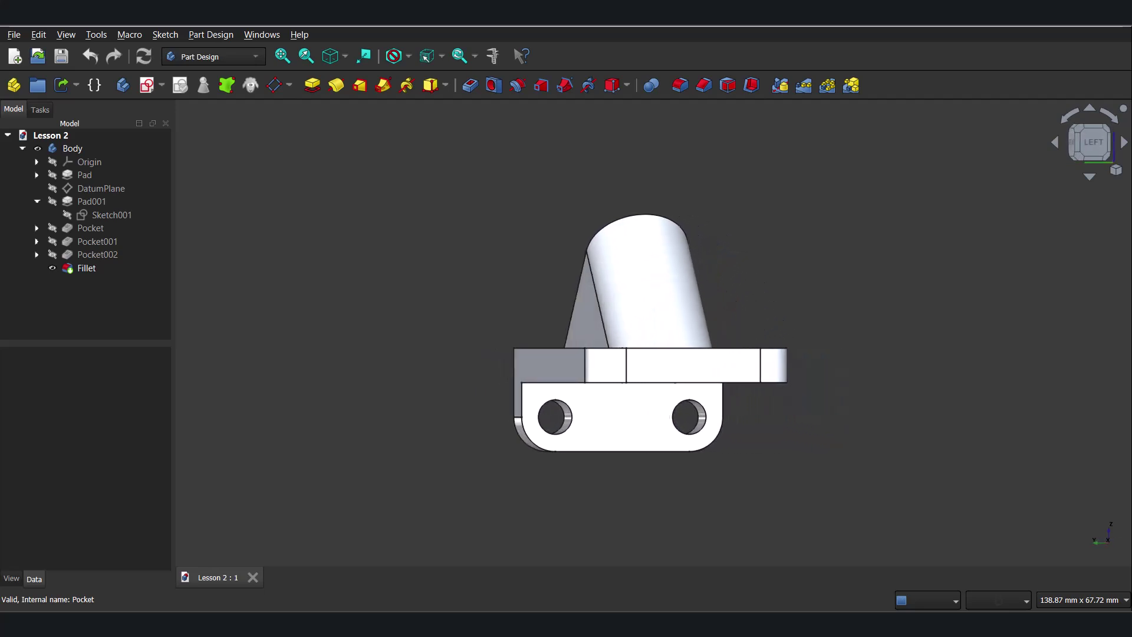
key(4)
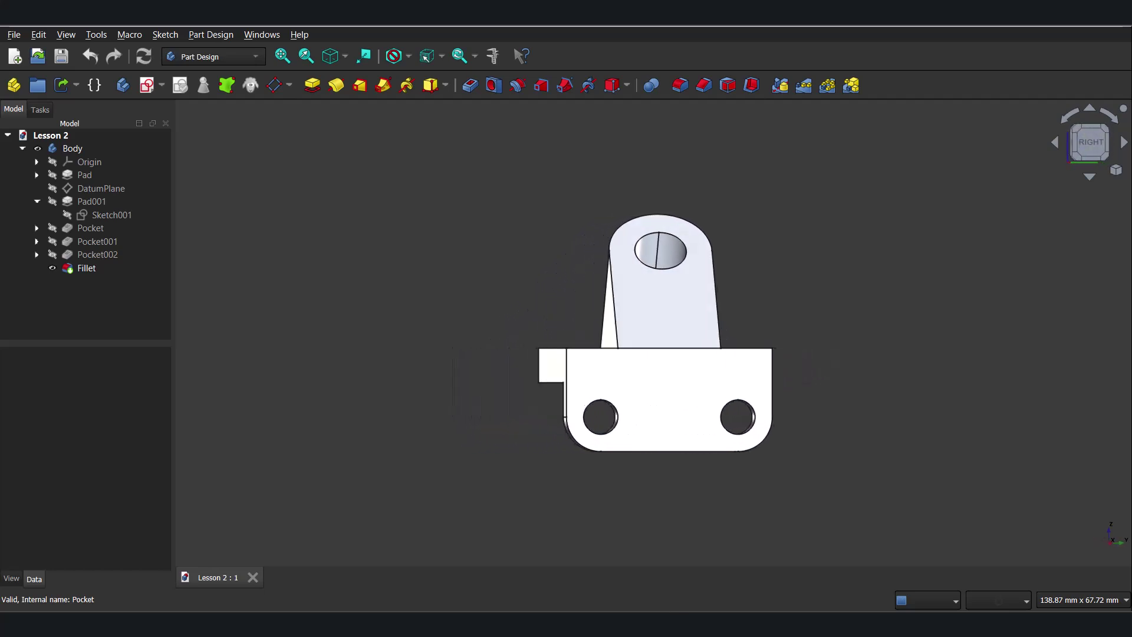
drag(2, 423, 101, 394)
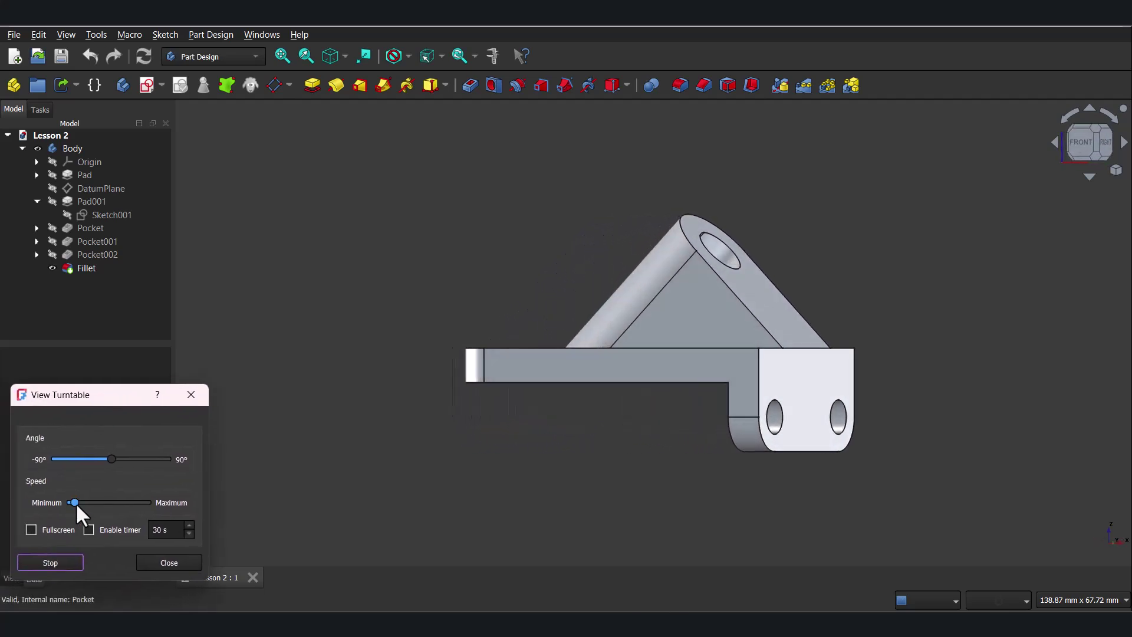
drag(78, 503, 88, 503)
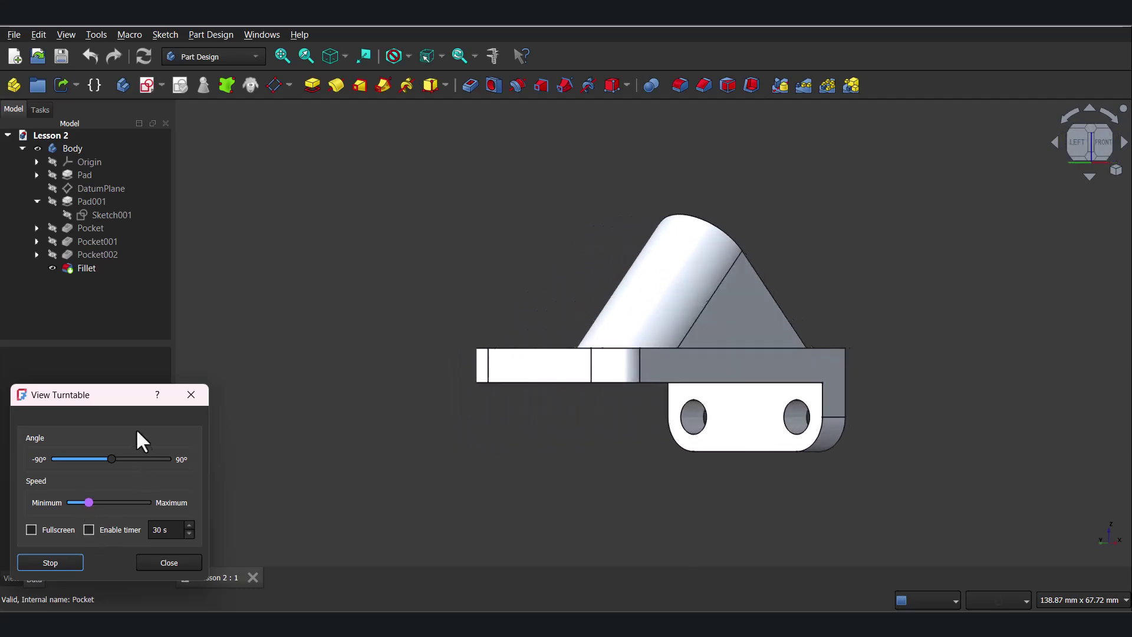